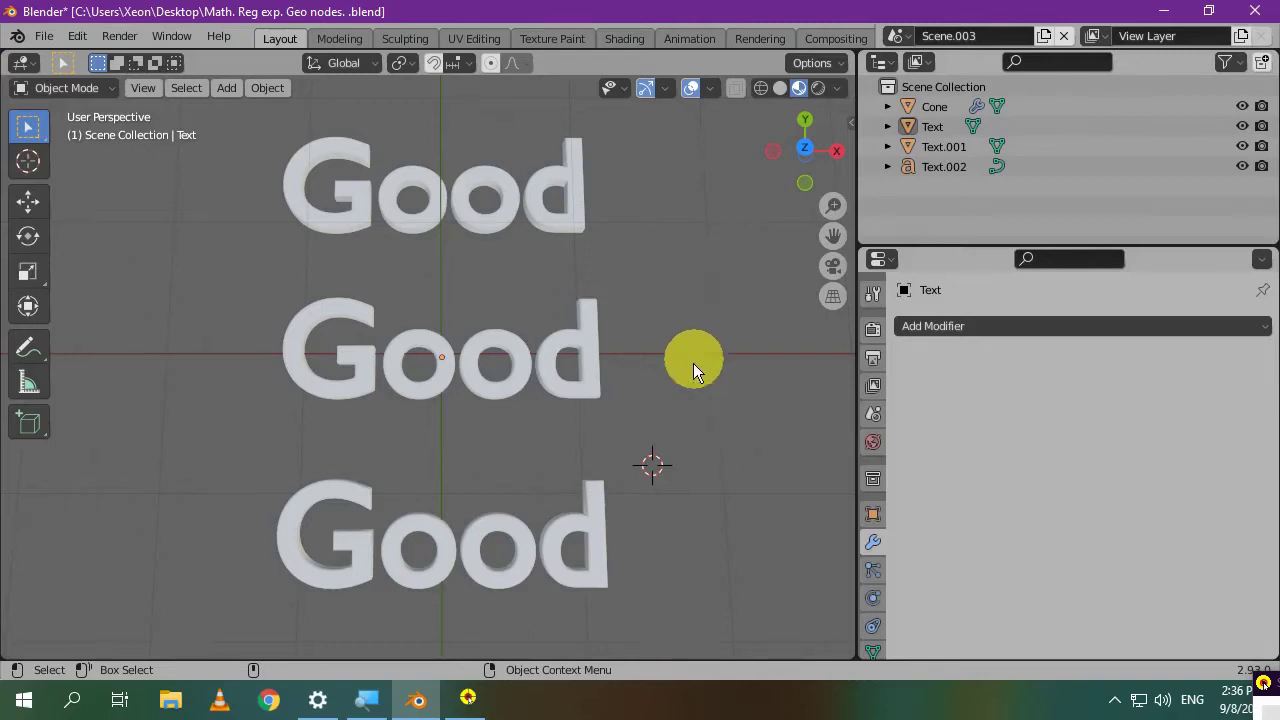
- Select the bottom, middle and top 'Good' text objects in turn, ending on the bottom Text.002
left_click(601, 536)
left_click(593, 383)
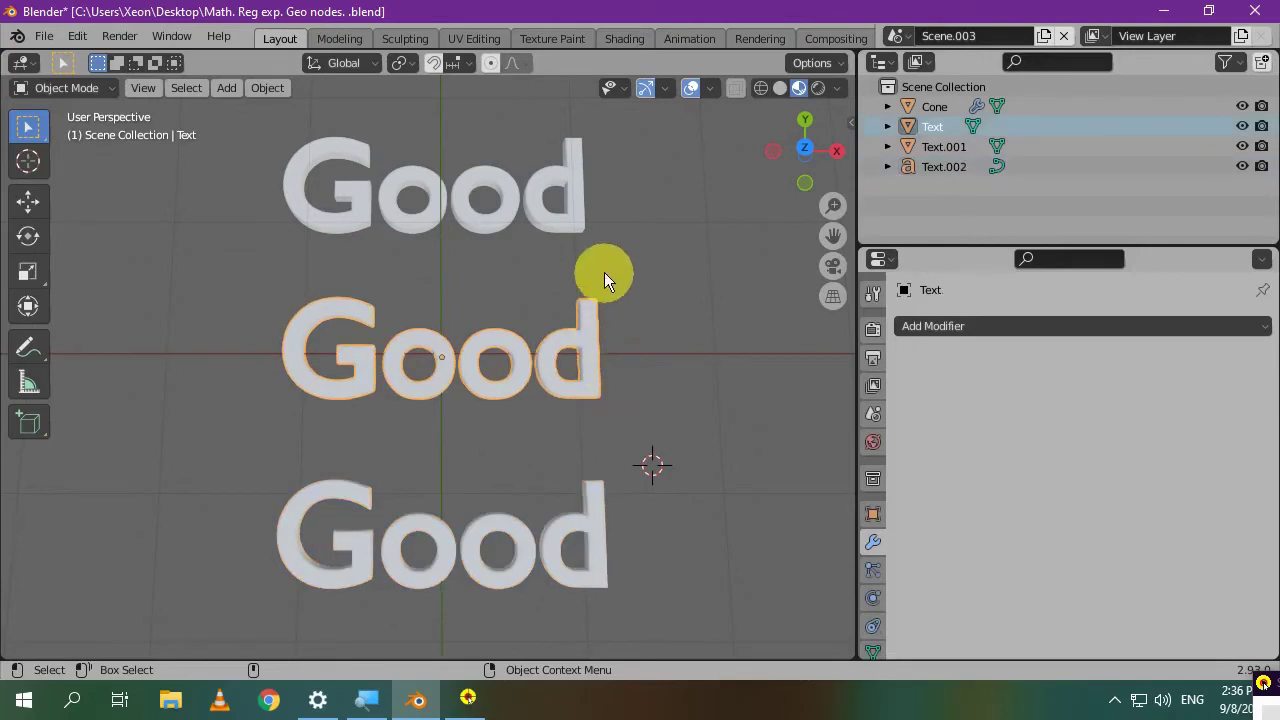
left_click(579, 224)
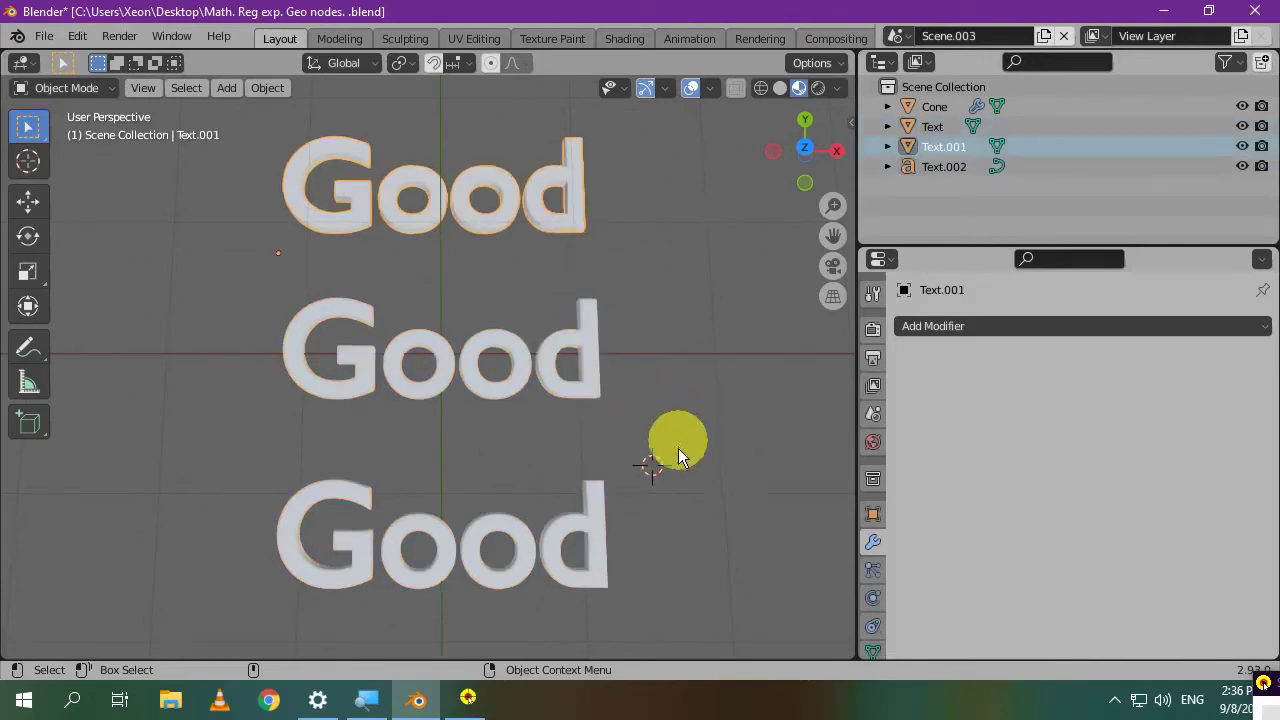
left_click(597, 537)
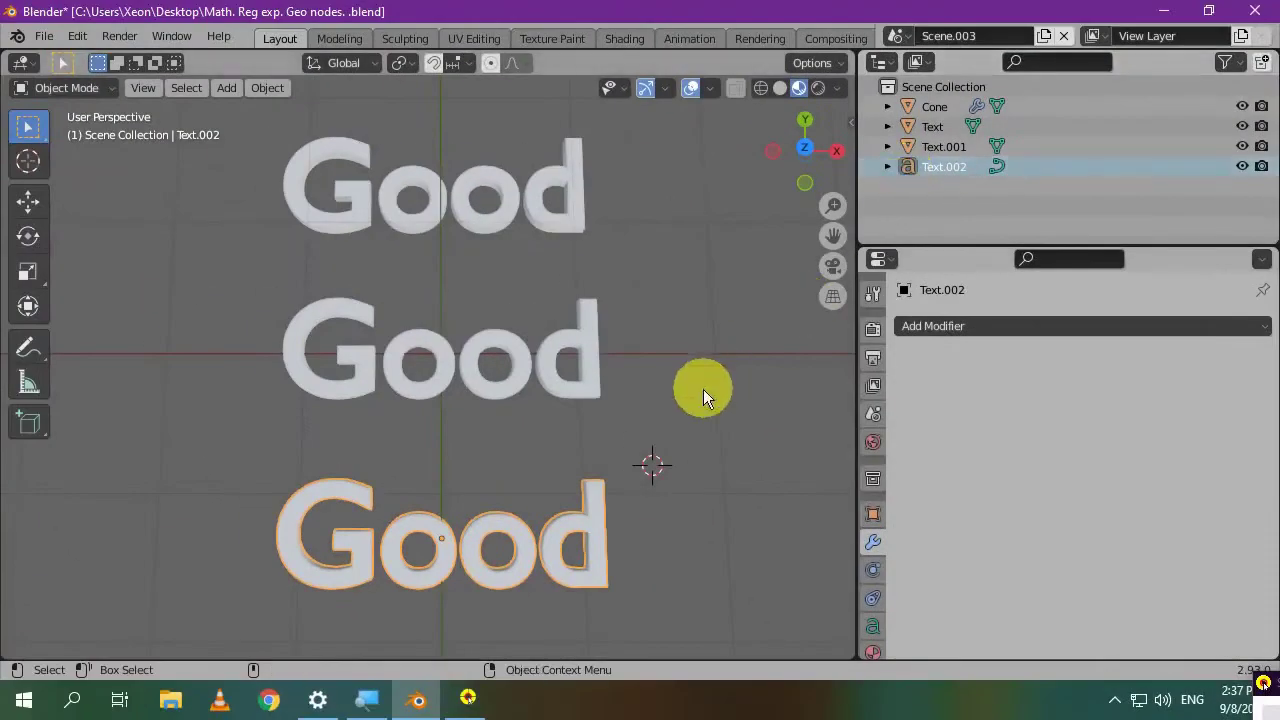
- Edit the bottom text's letters, retype them back to 'Good', and exit Edit Mode
left_click(89, 94)
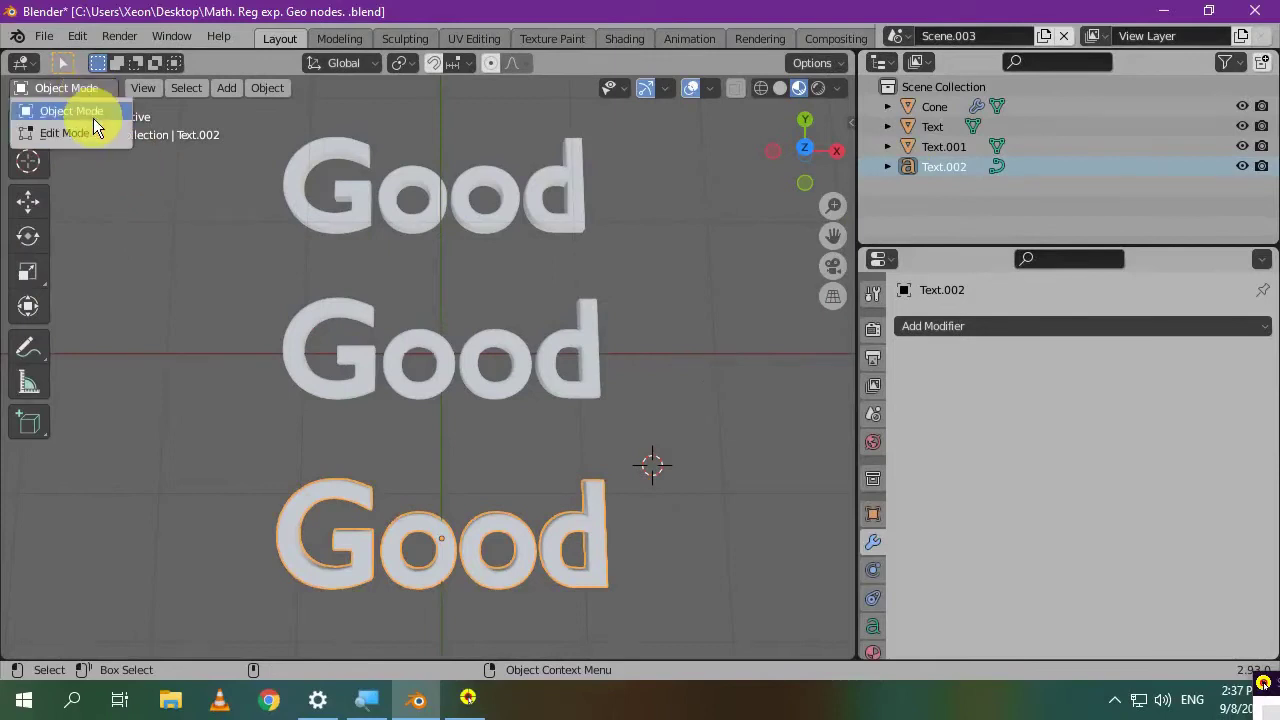
left_click(95, 125)
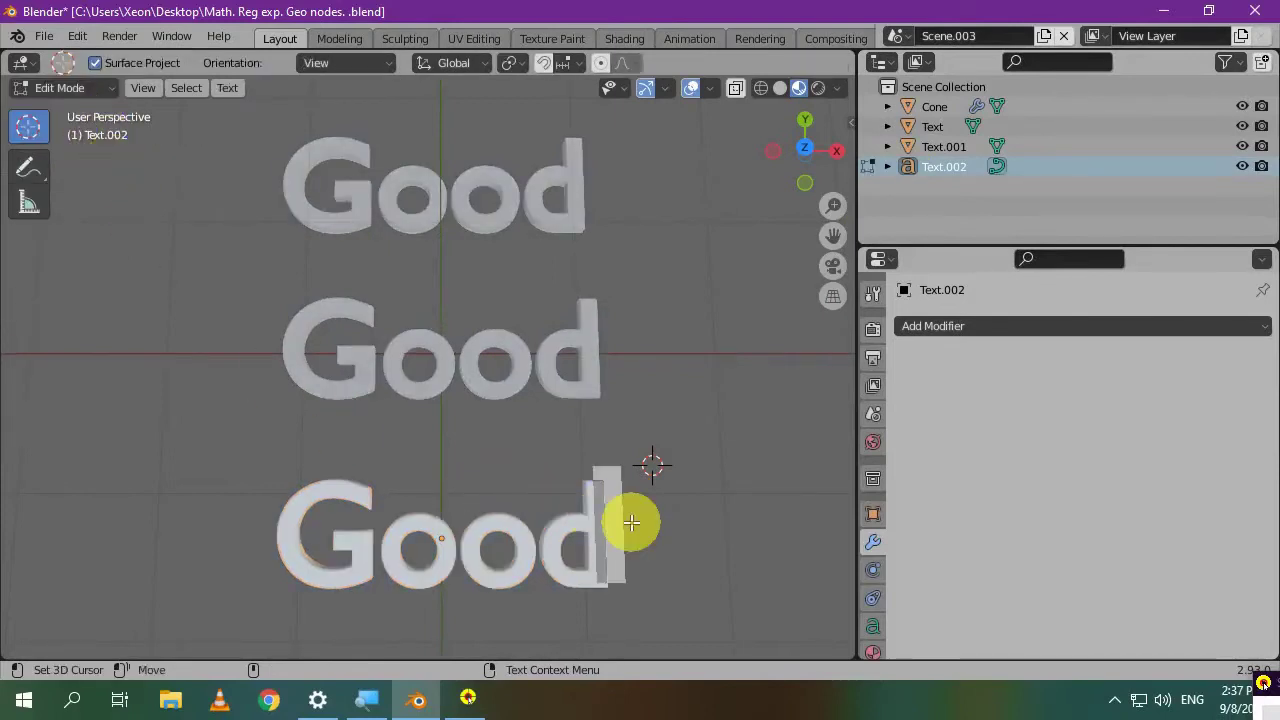
key("BackSpace")
key("BackSpace")
type("aasdfas")
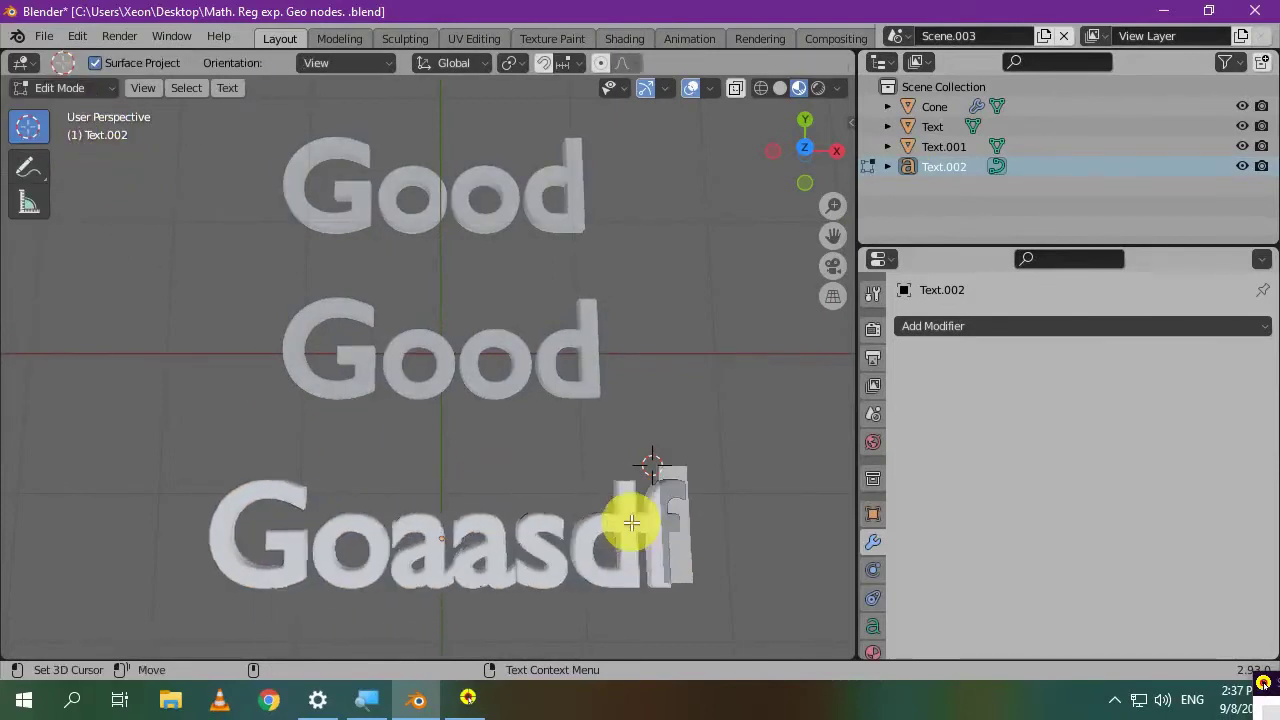
key("BackSpace")
key("BackSpace")
key("BackSpace")
key("BackSpace")
key("BackSpace")
key("BackSpace")
key("BackSpace")
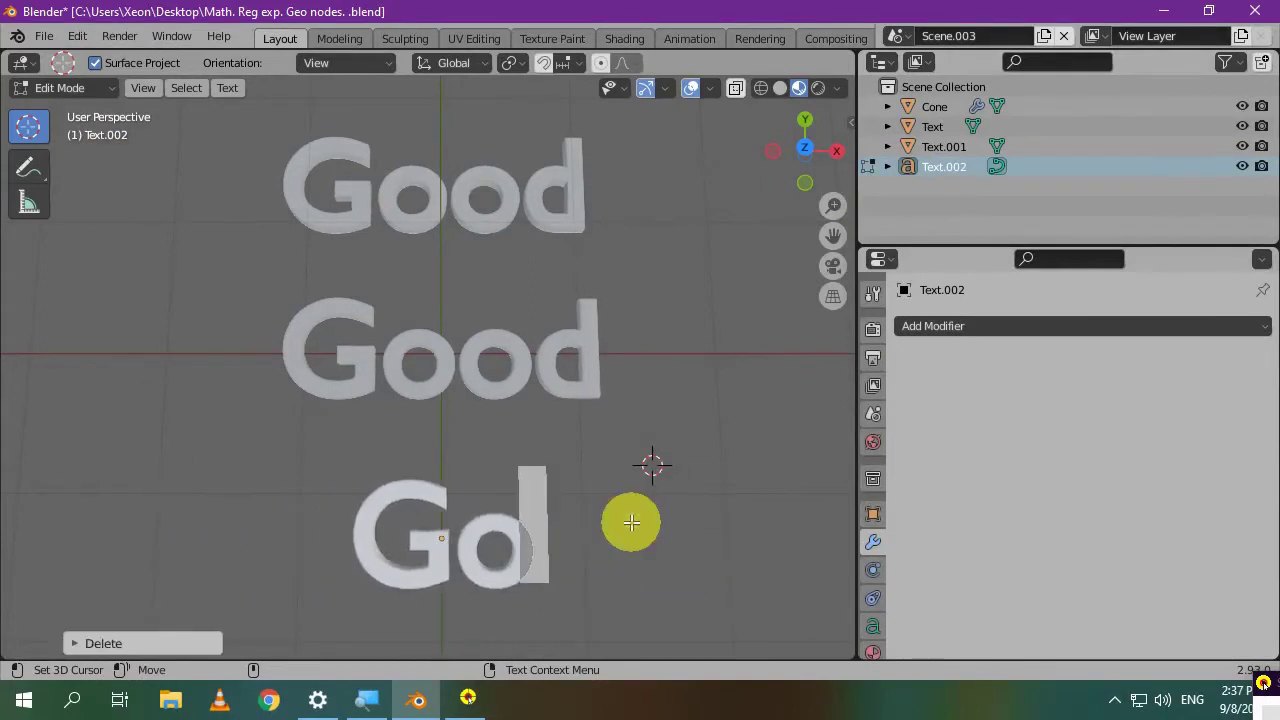
type("o")
key("BackSpace")
type("od")
key("Tab")
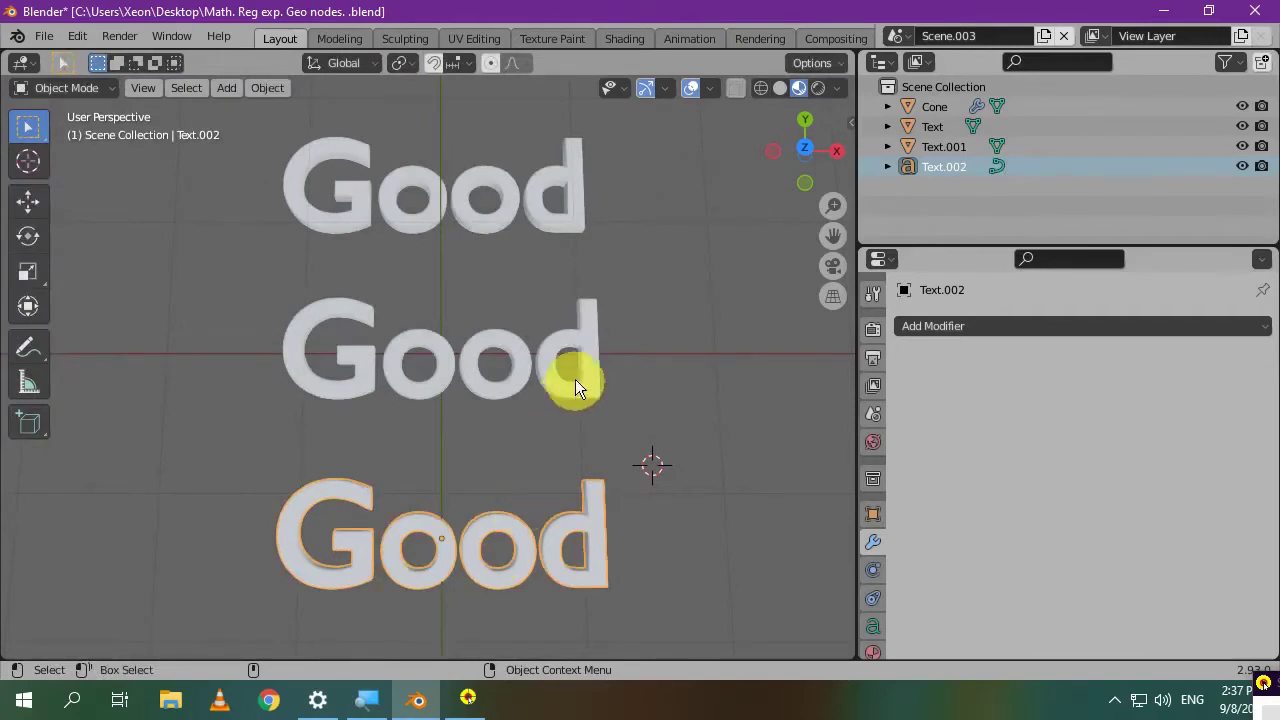
- Inspect the middle Good mesh's dense grid topology in Edit Mode, then return to Object Mode
left_click(585, 368)
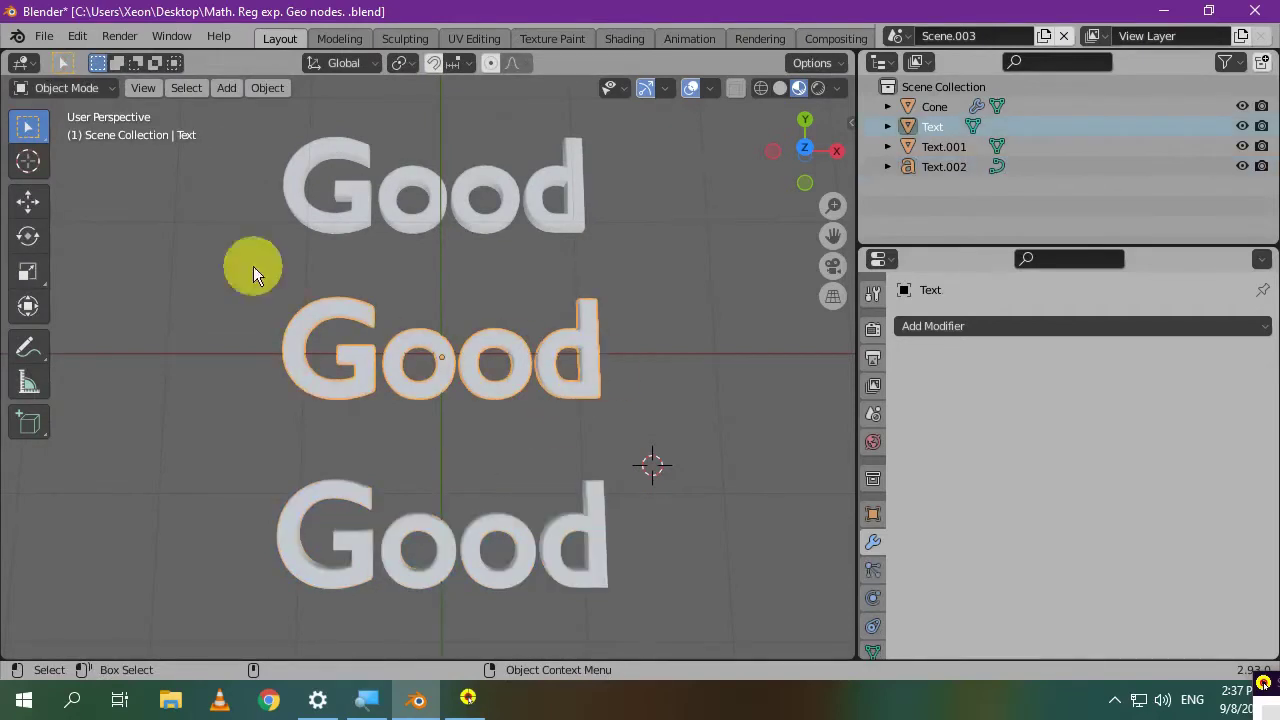
left_click(72, 88)
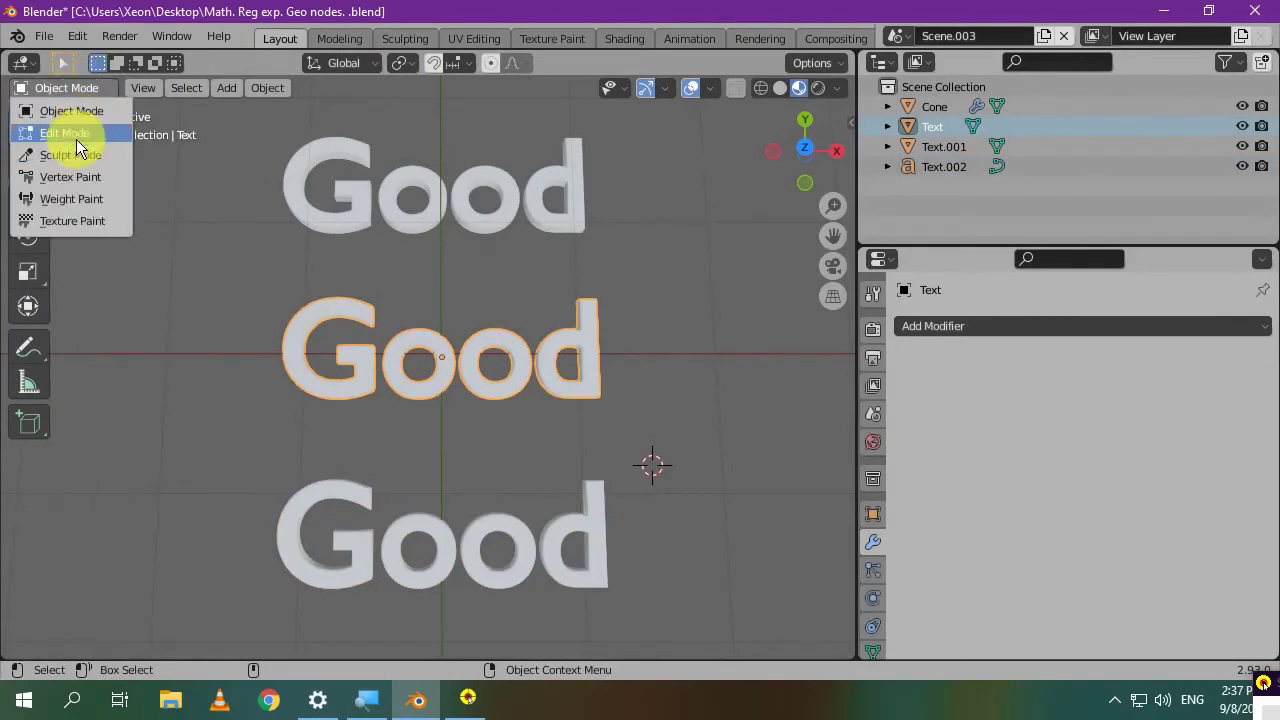
left_click(75, 134)
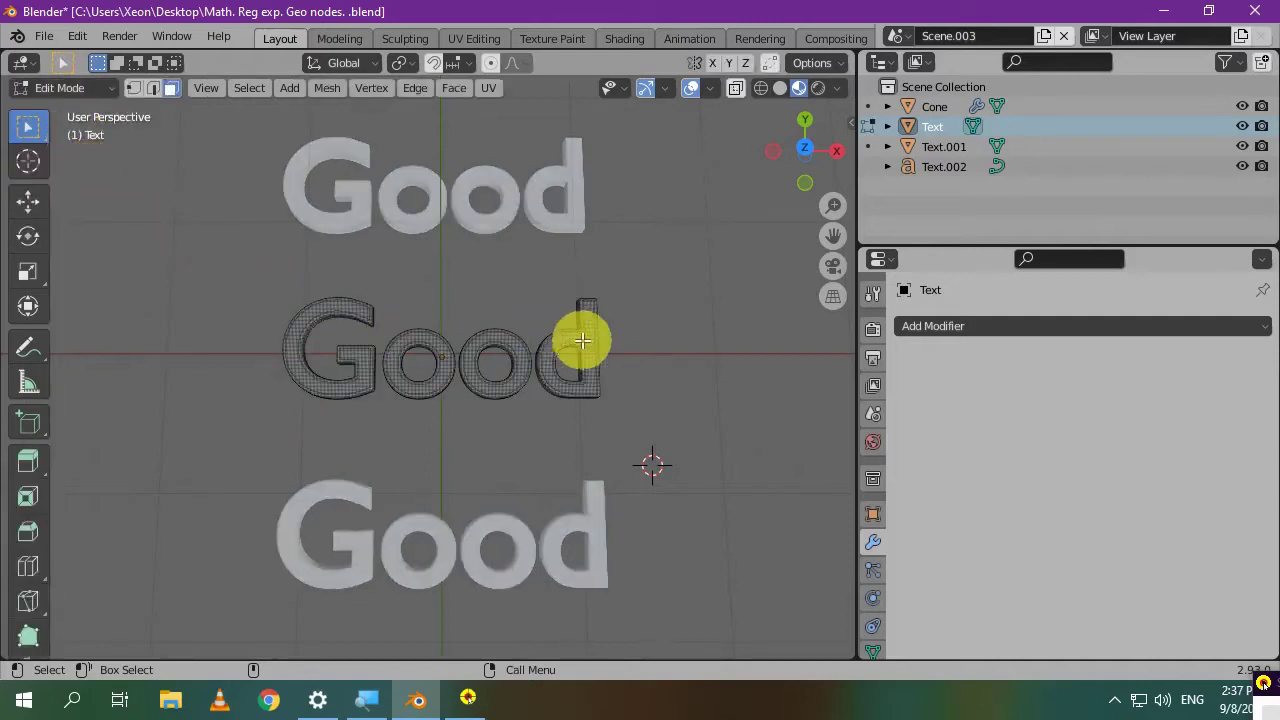
scroll(611, 368, "up", 2)
scroll(614, 372, "up", 2)
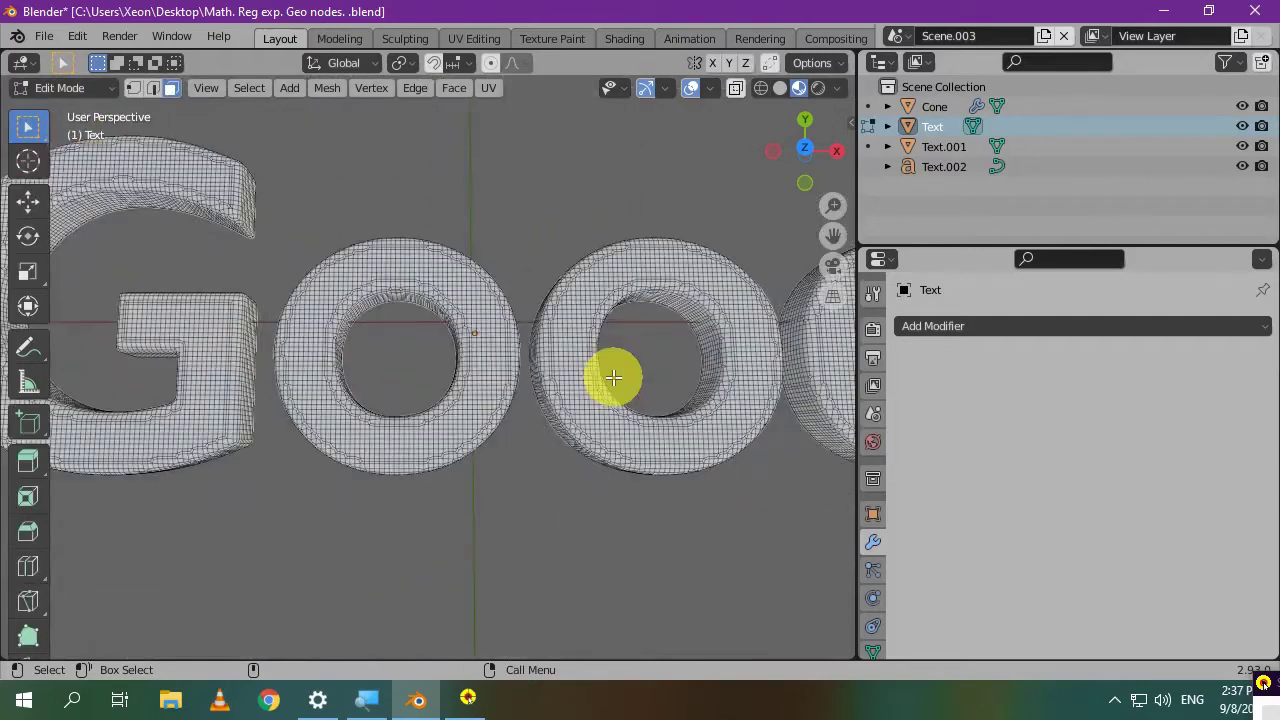
scroll(500, 366, "up", 3)
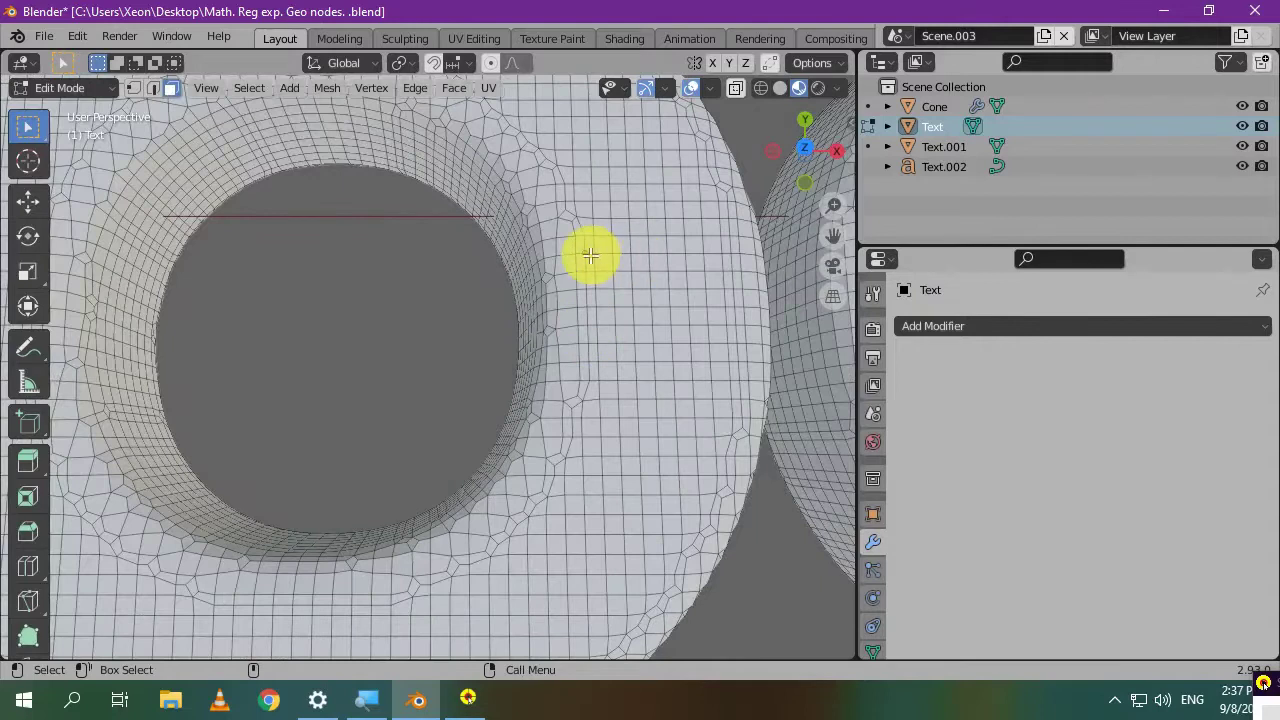
scroll(543, 426, "down", 8)
scroll(543, 426, "down", 3)
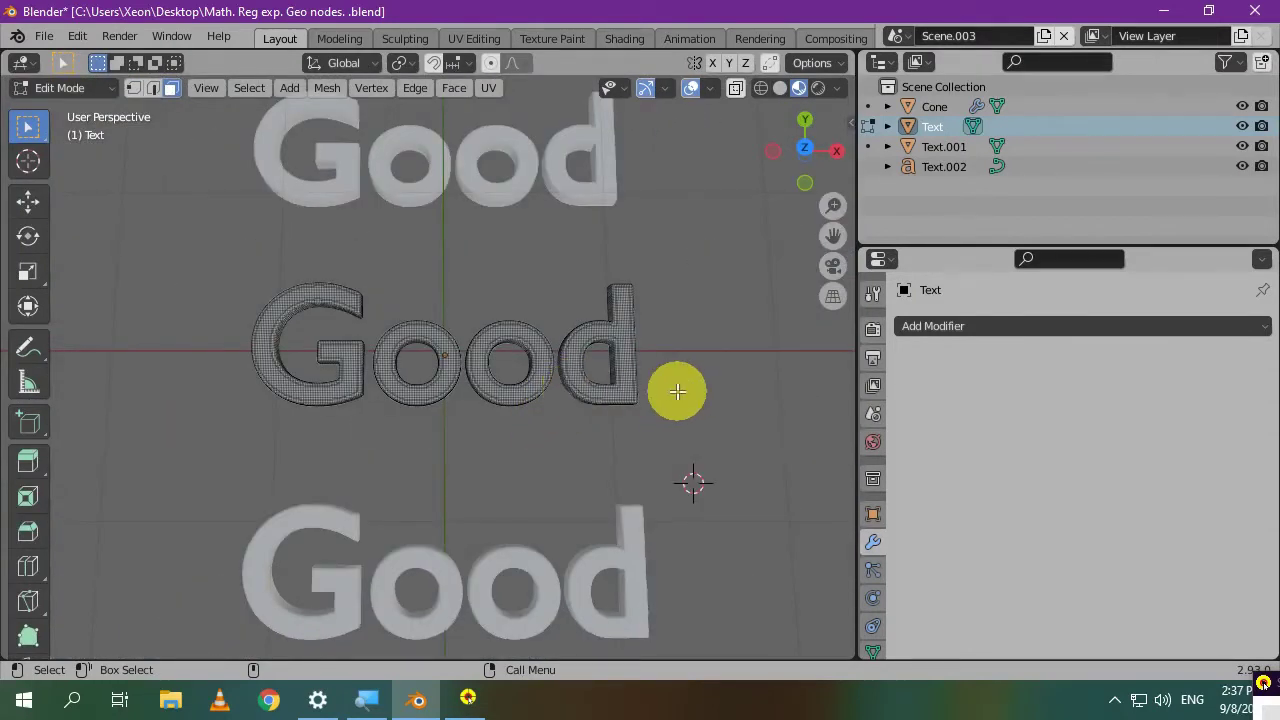
key("Tab")
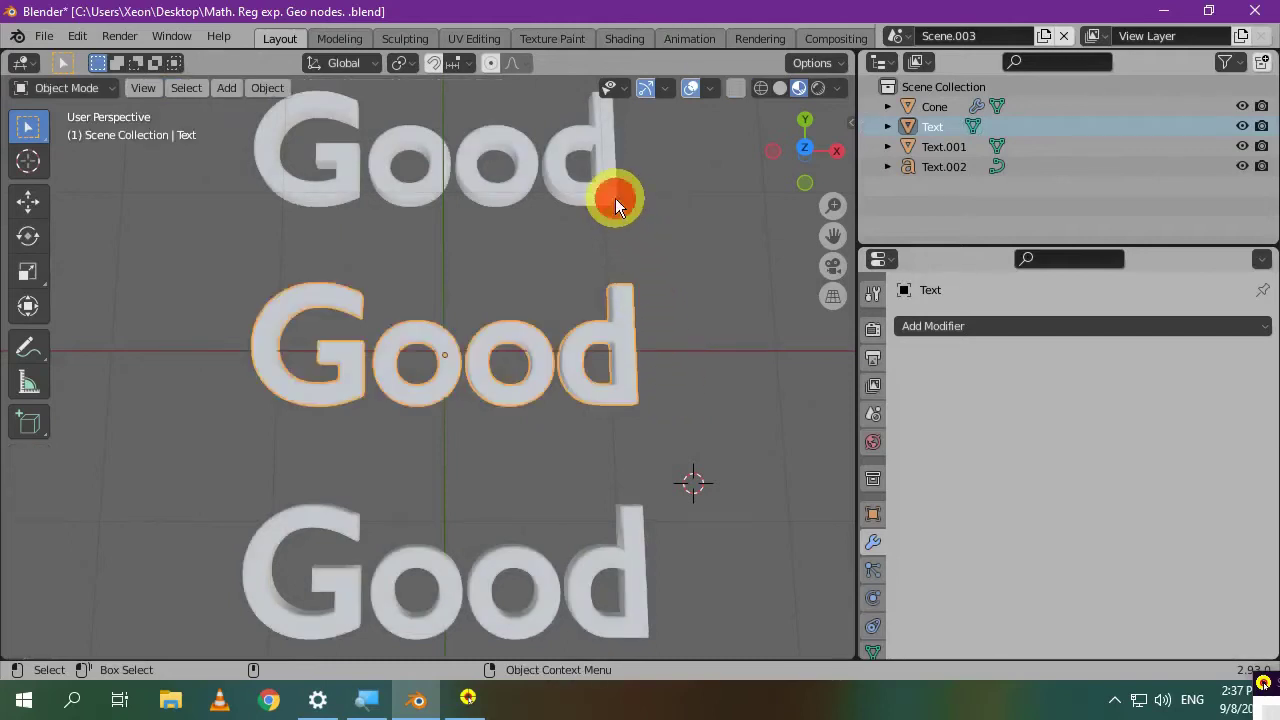
- Examine Text.001's long thin triangulated faces in Edit Mode, then return to Object Mode
left_click(614, 198)
key("Tab")
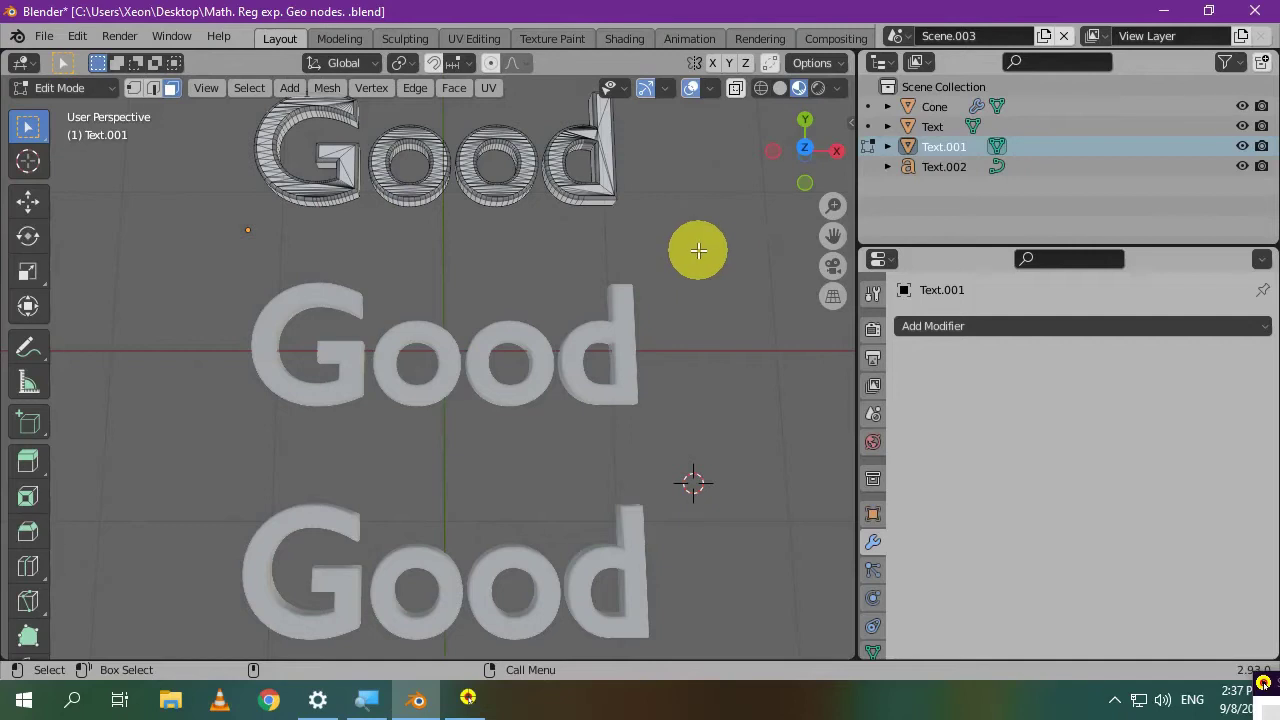
middle_click_drag(700, 229, 703, 303, "shift")
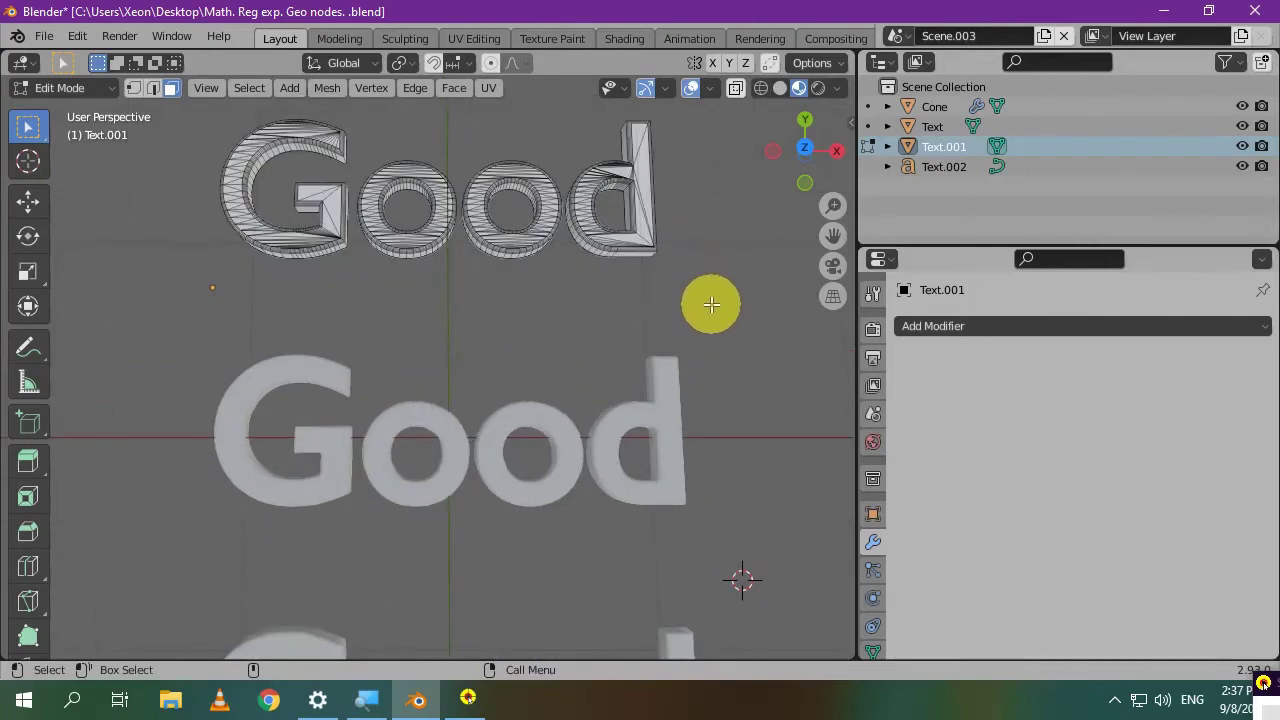
scroll(705, 340, "up", 4)
scroll(705, 343, "down", 1)
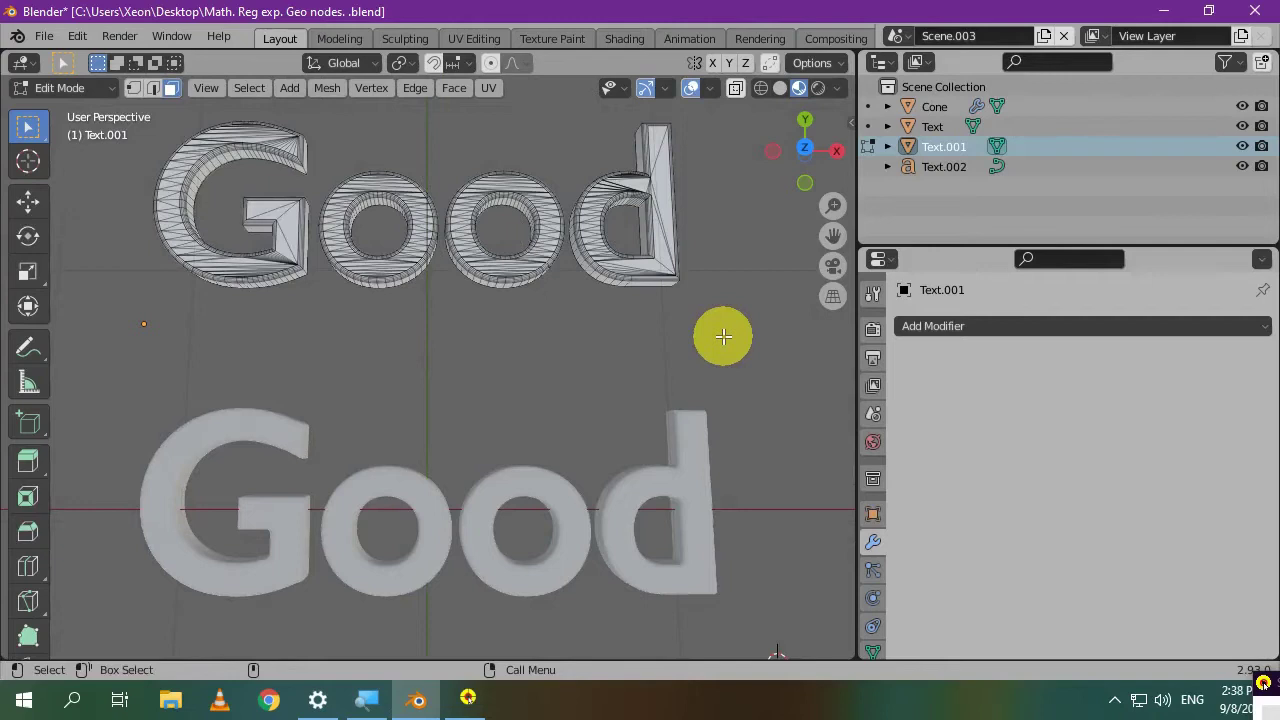
key("Tab")
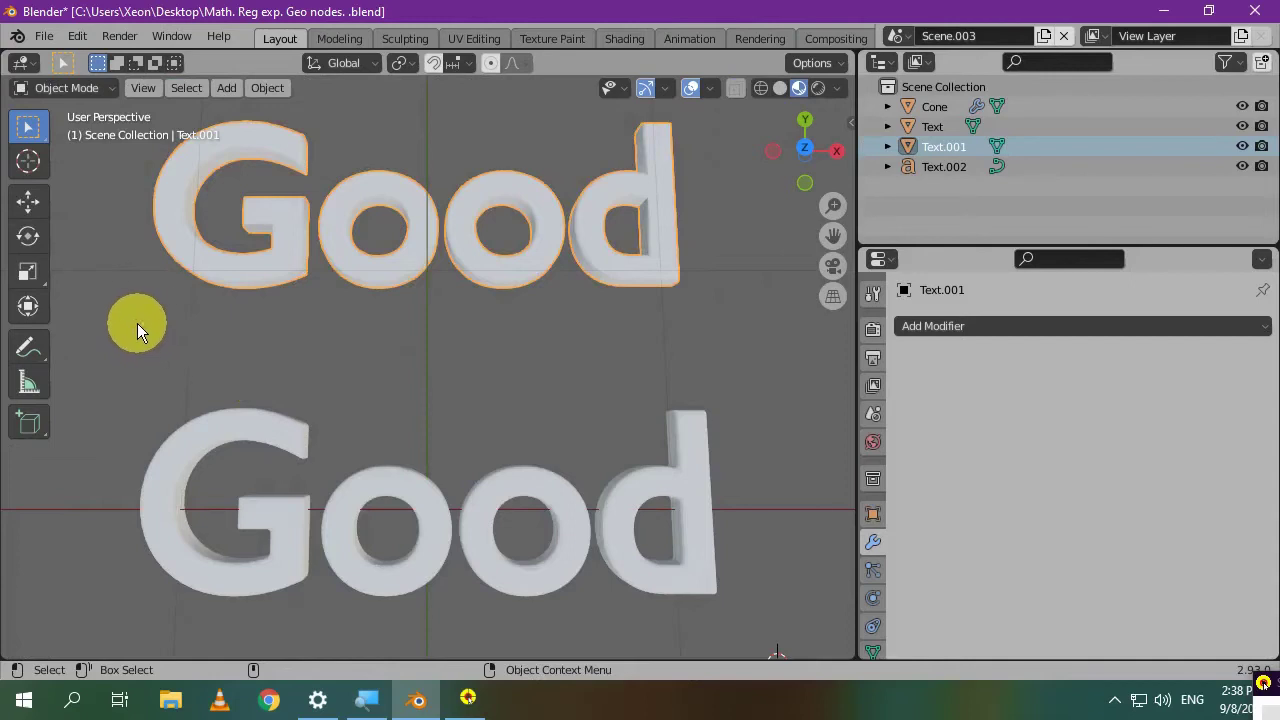
- Rotate and scale the lower Good text object
left_click(244, 449)
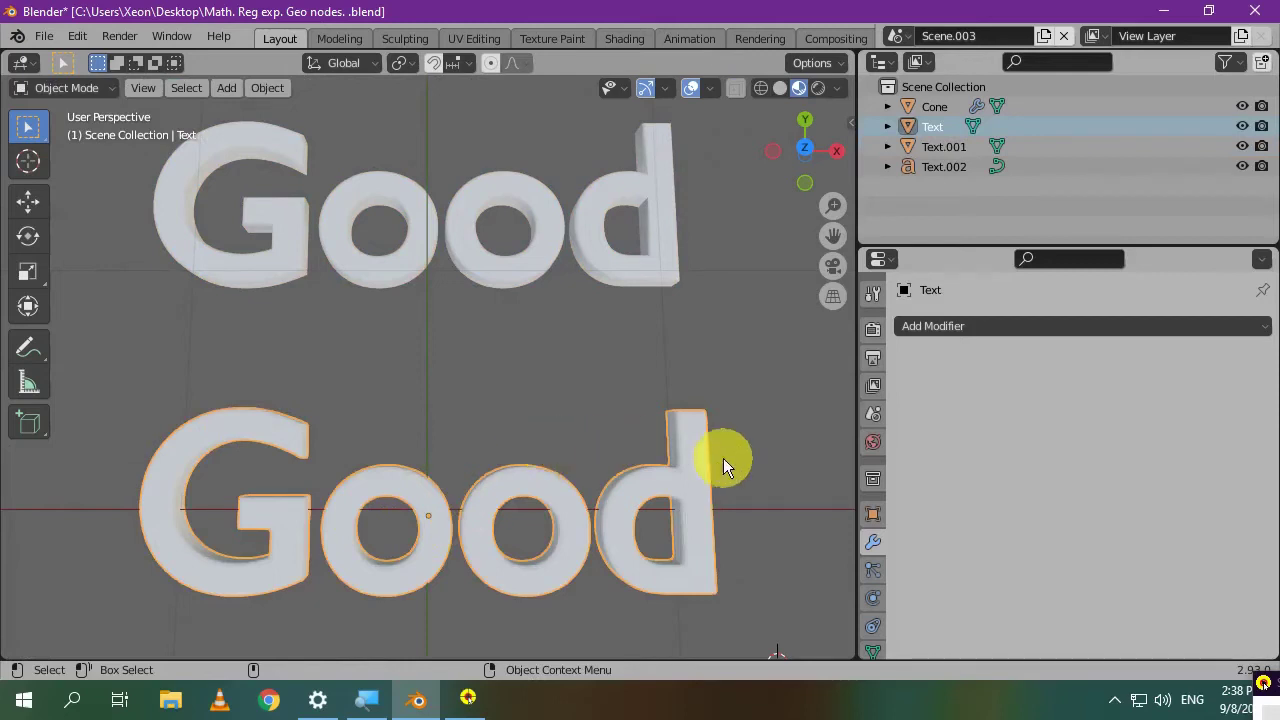
key("r")
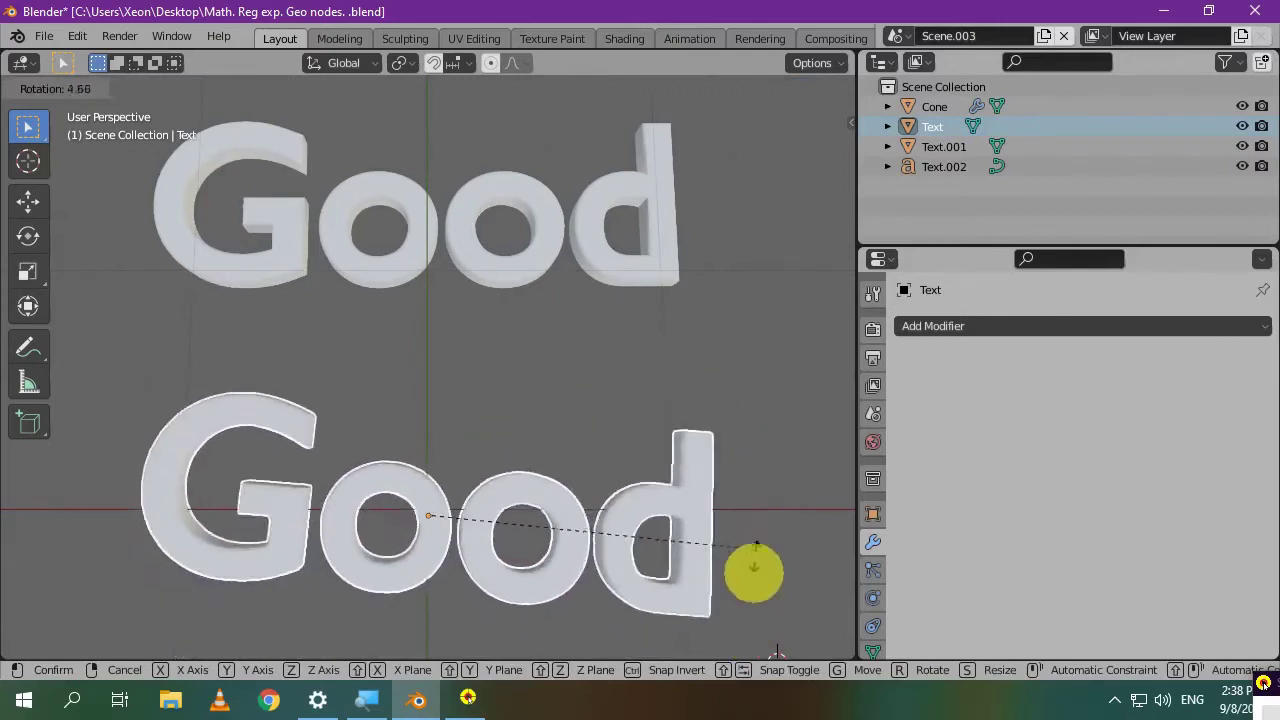
left_click(744, 537)
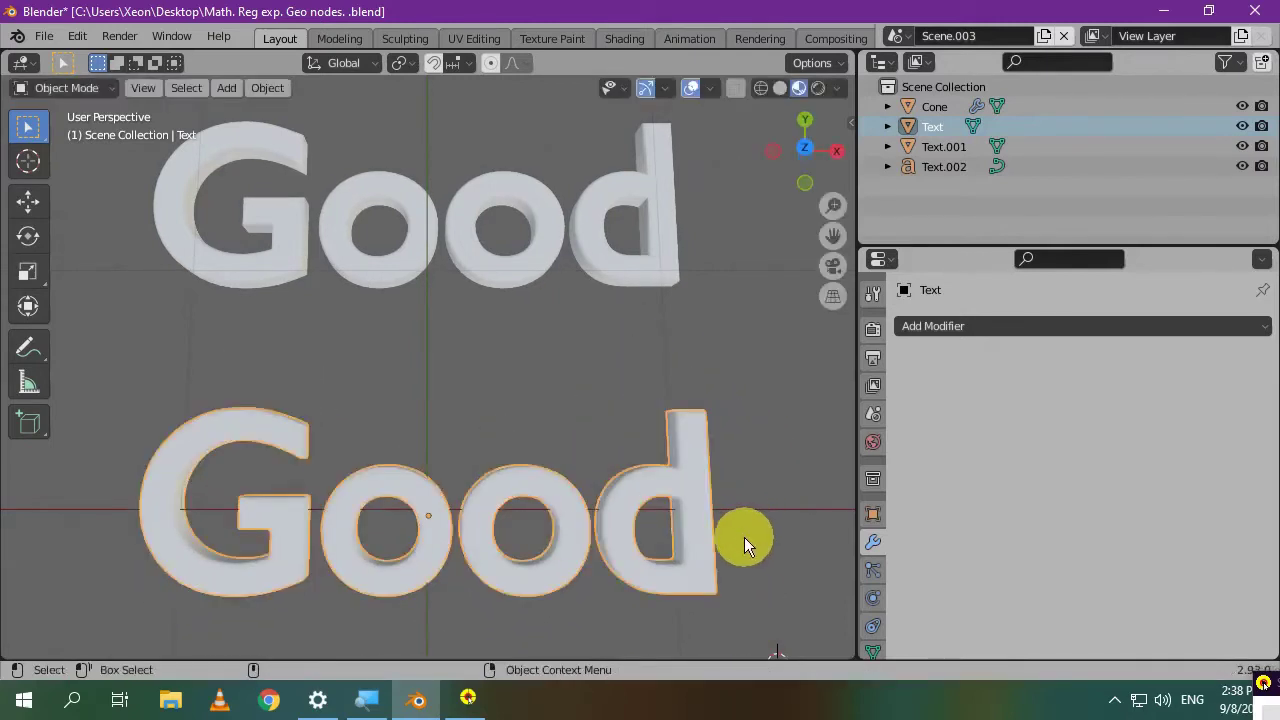
key("s")
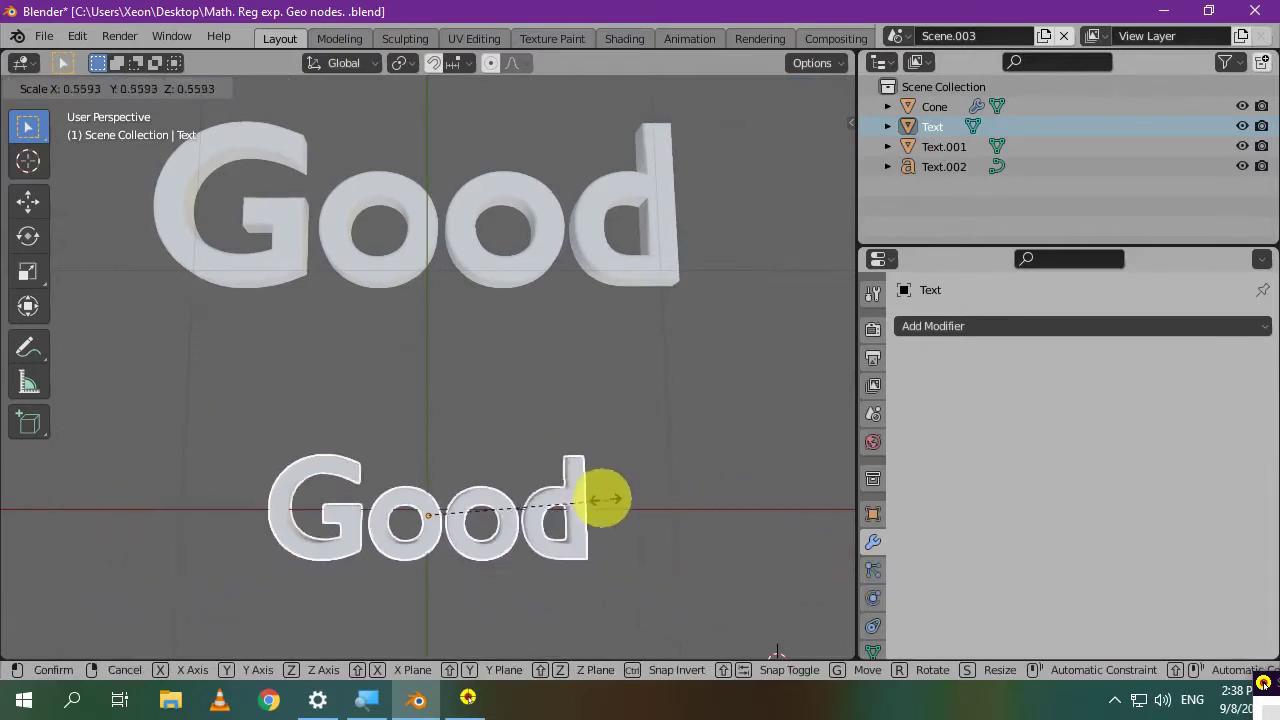
left_click(720, 535)
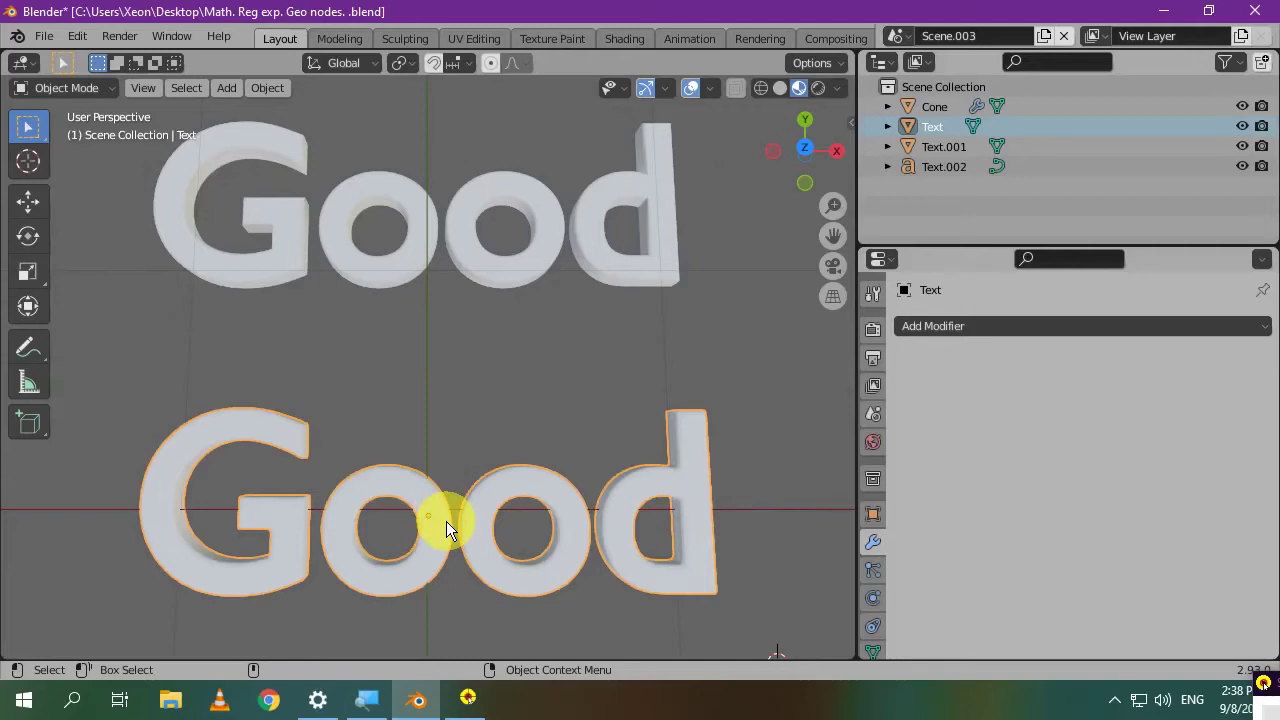
- Try rotating and scaling the upper Good, leaving it upright and full size, then reselect the lower Good
left_click(490, 265)
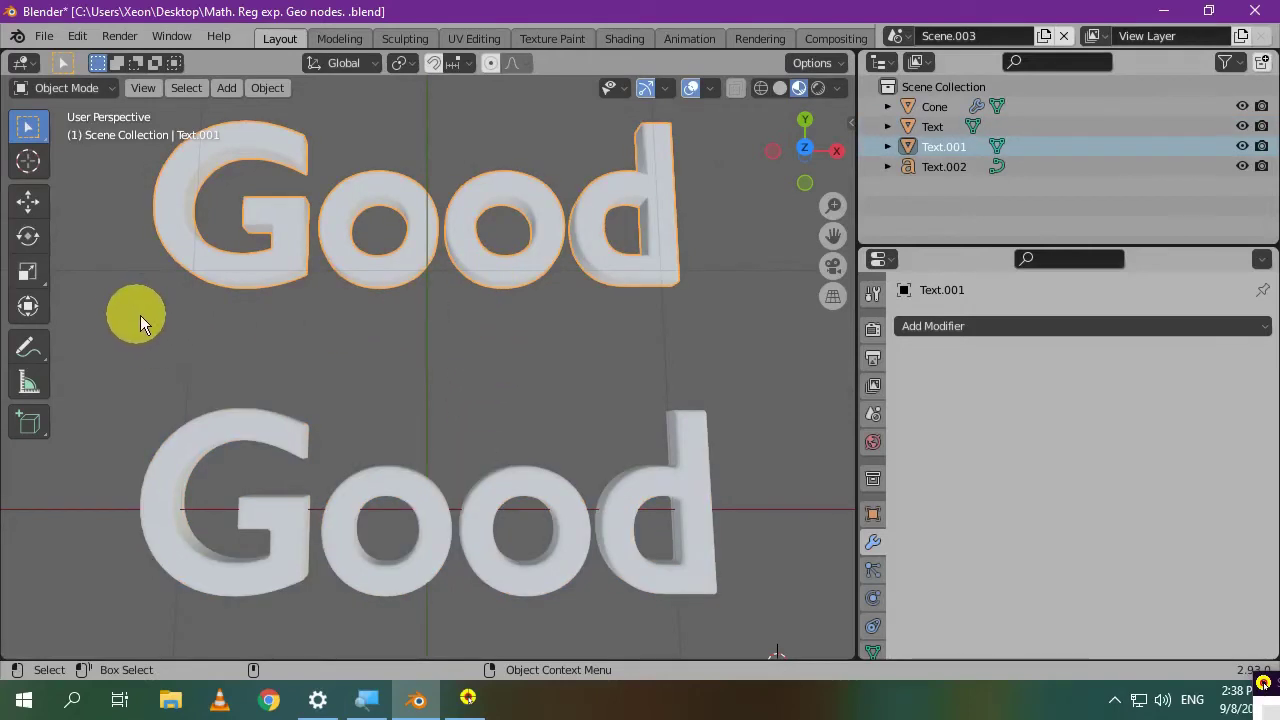
key("r")
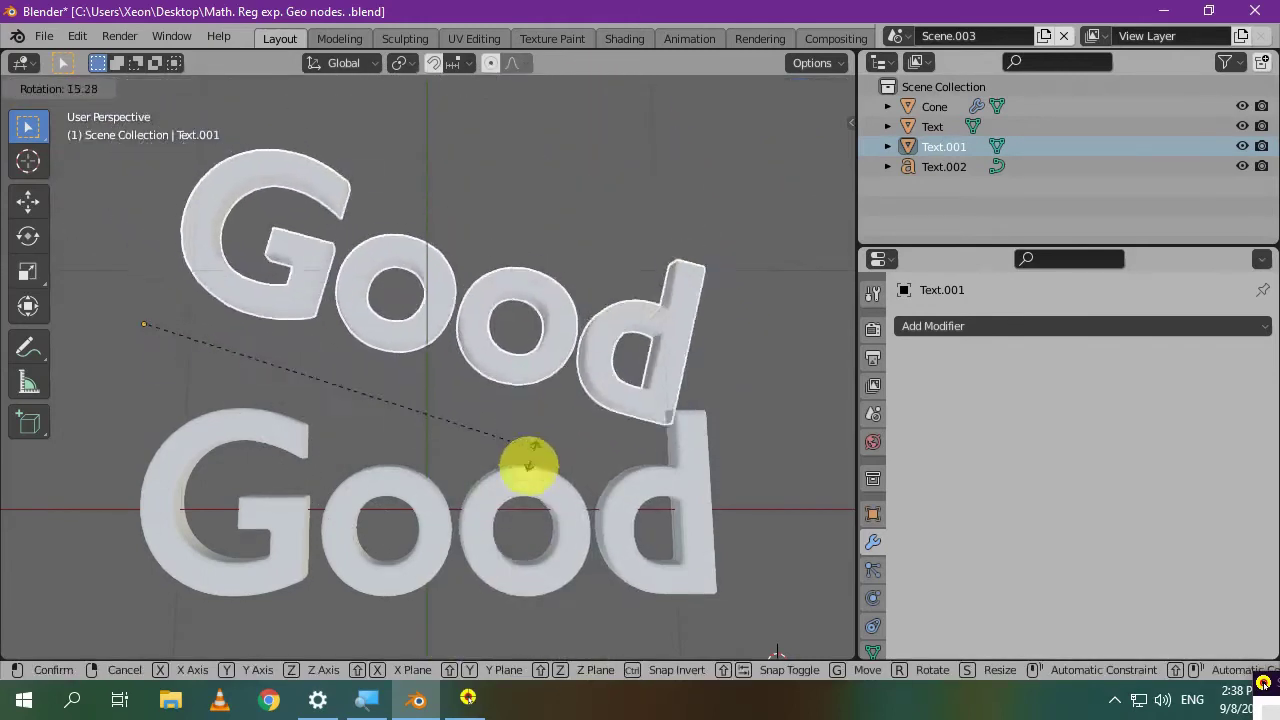
left_click(587, 358)
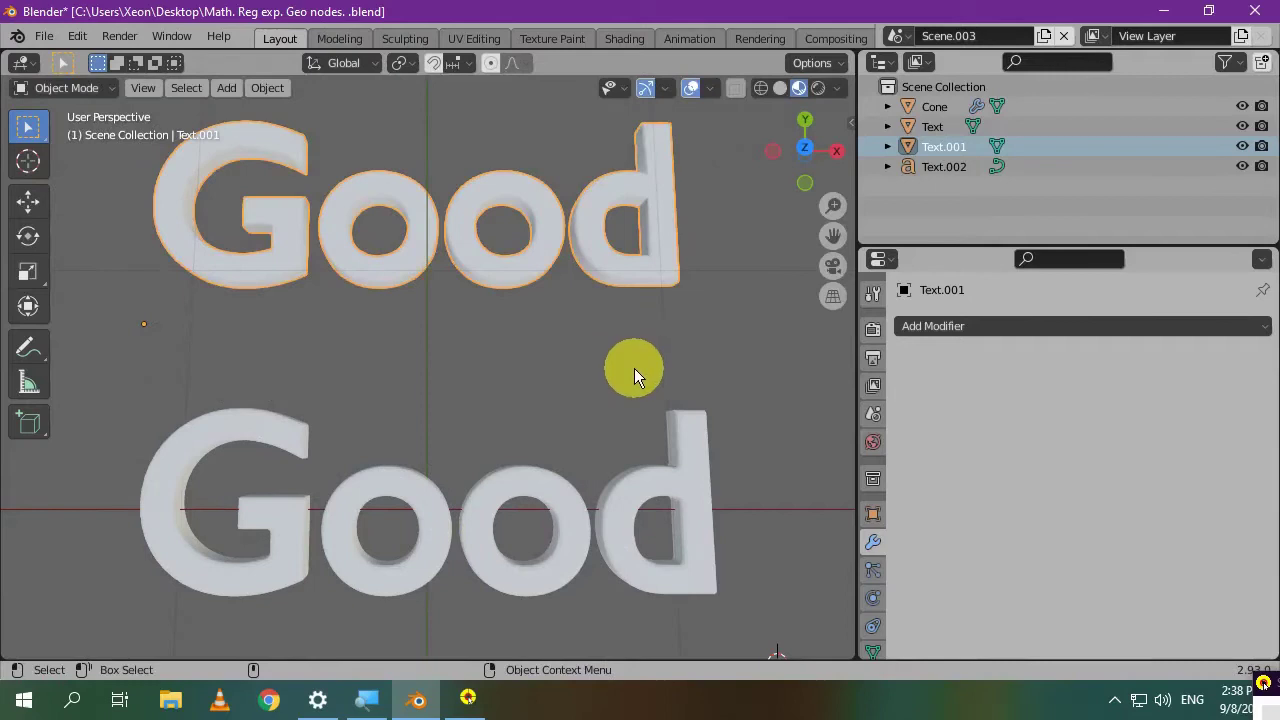
key("s")
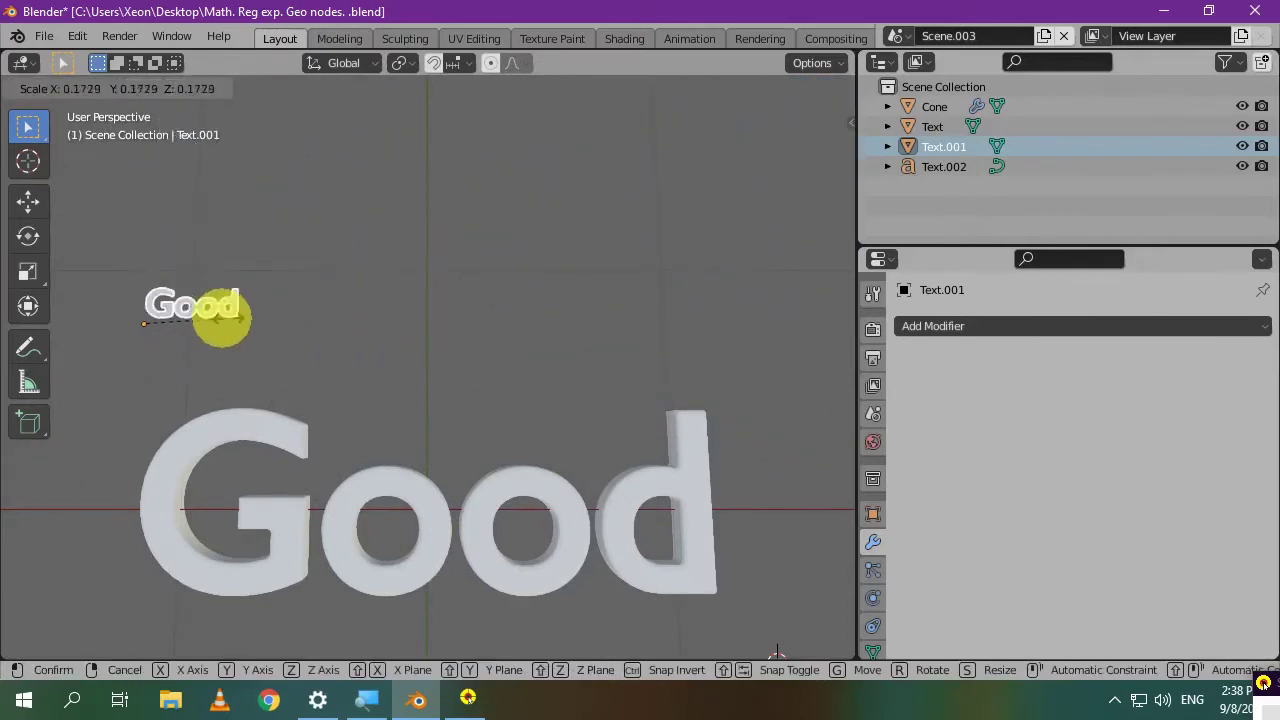
left_click(543, 380)
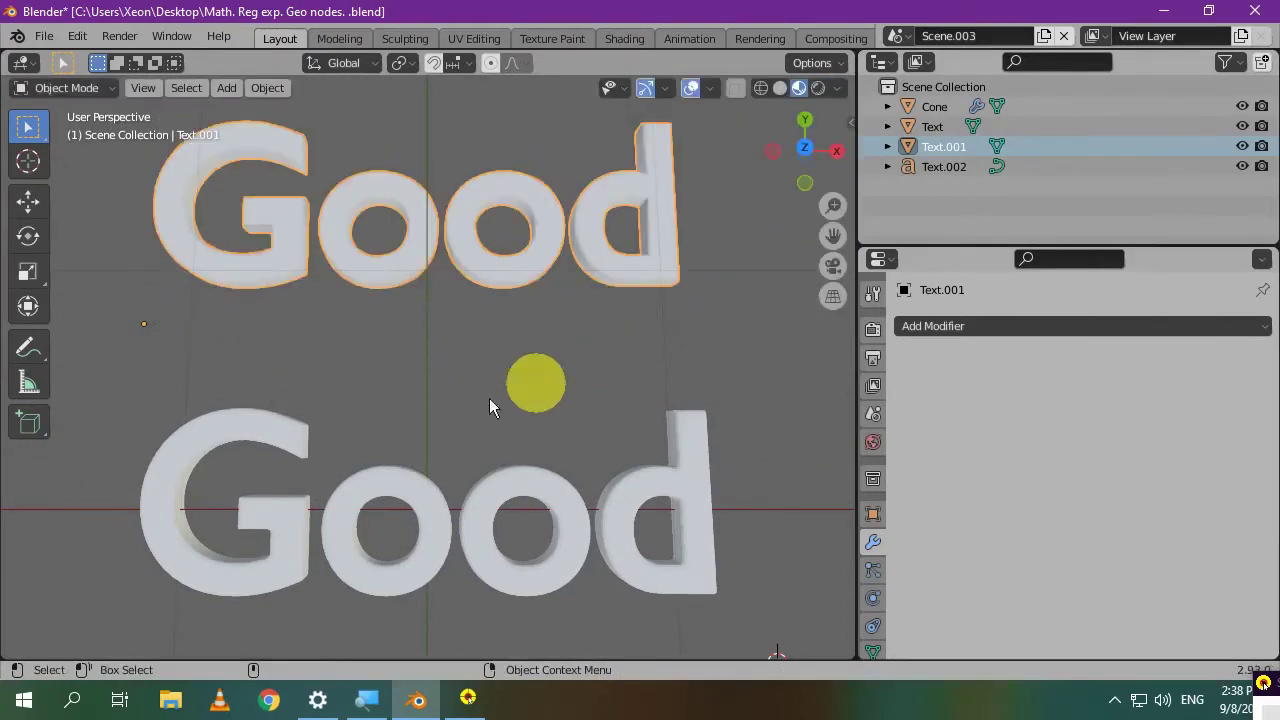
left_click(290, 448)
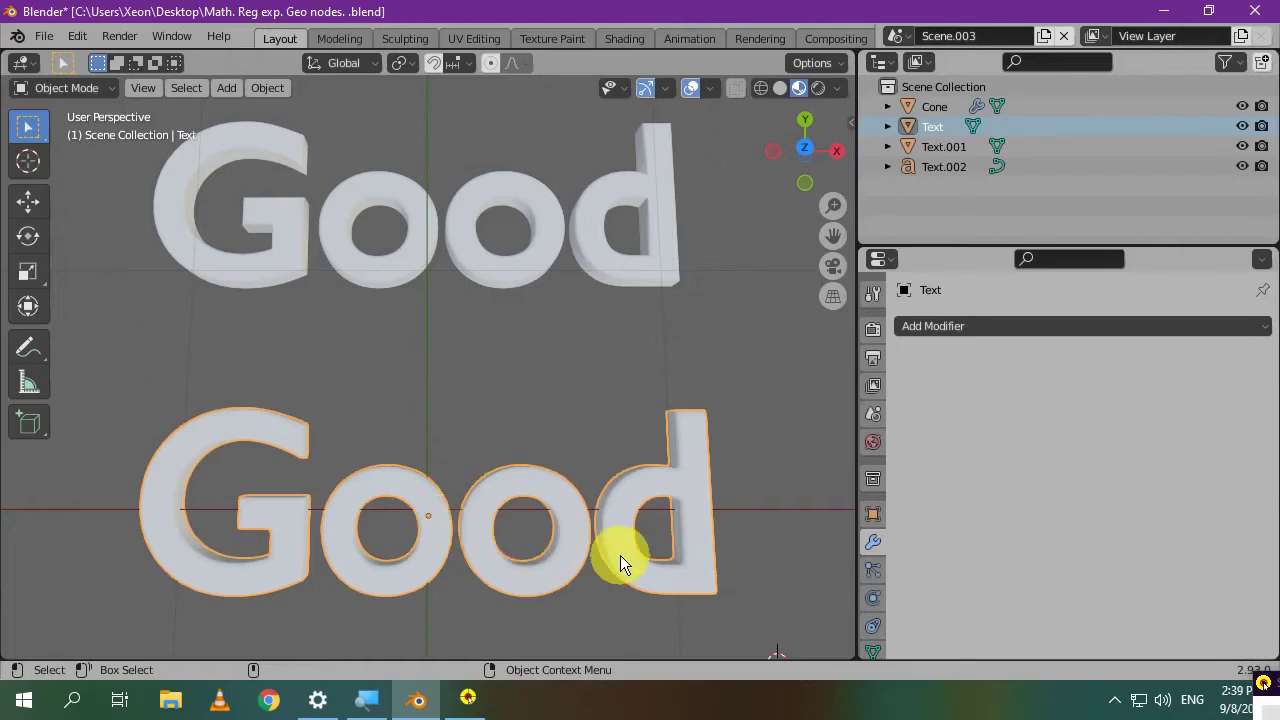
- Enter Edit Mode on the lower Good and select several faces of its ring-shaped letter
key("Tab")
scroll(638, 556, "up", 6)
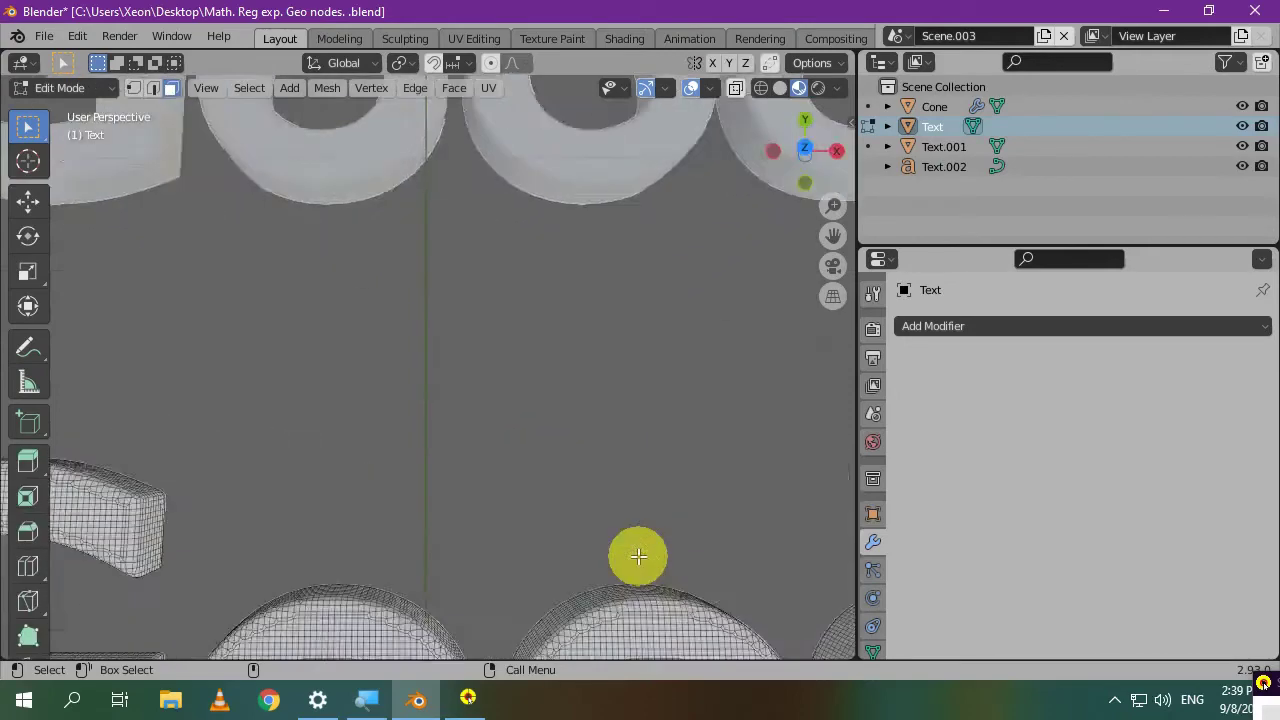
middle_click_drag(666, 557, 423, 249, "shift")
scroll(551, 366, "up", 6)
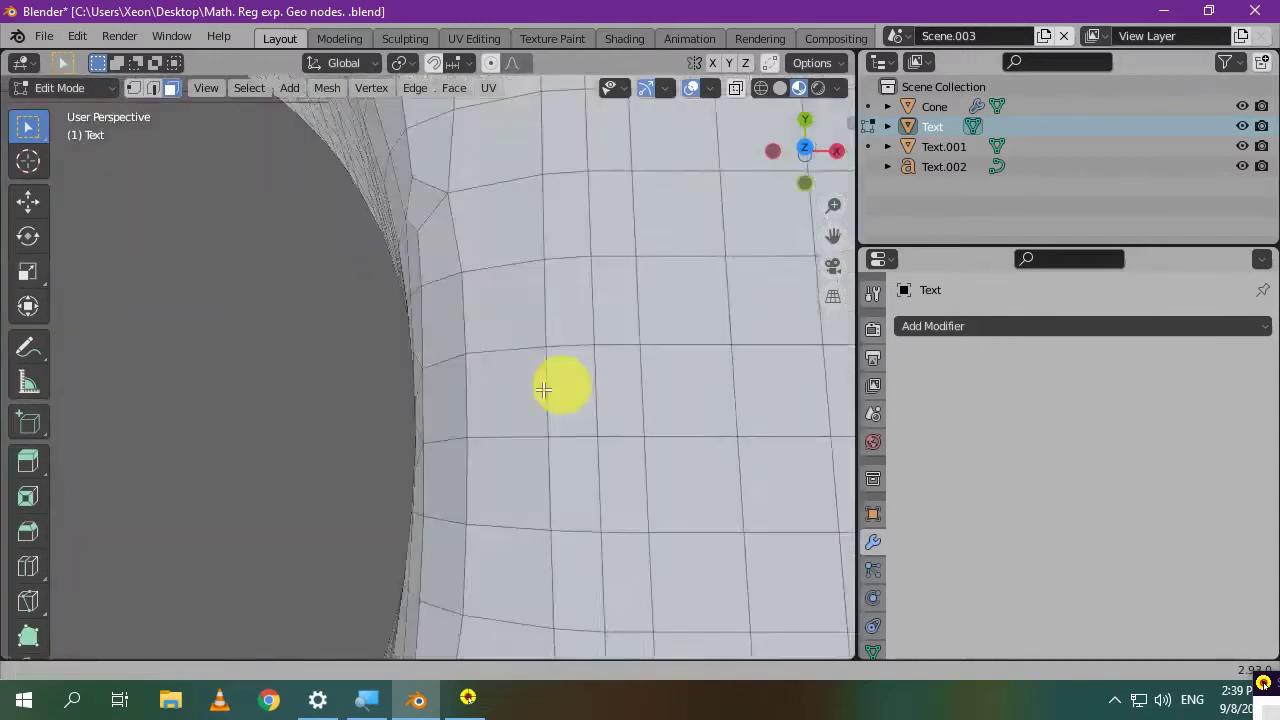
scroll(414, 449, "down", 3)
scroll(480, 451, "up", 4)
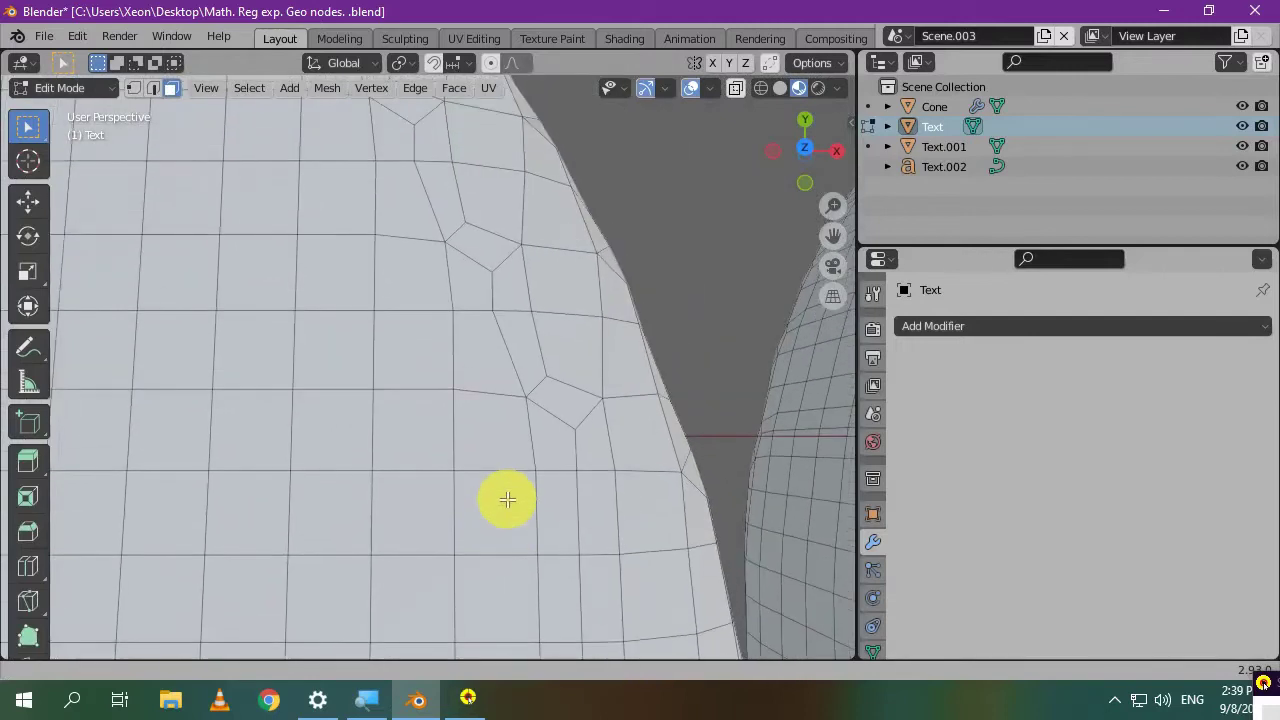
left_click(410, 353)
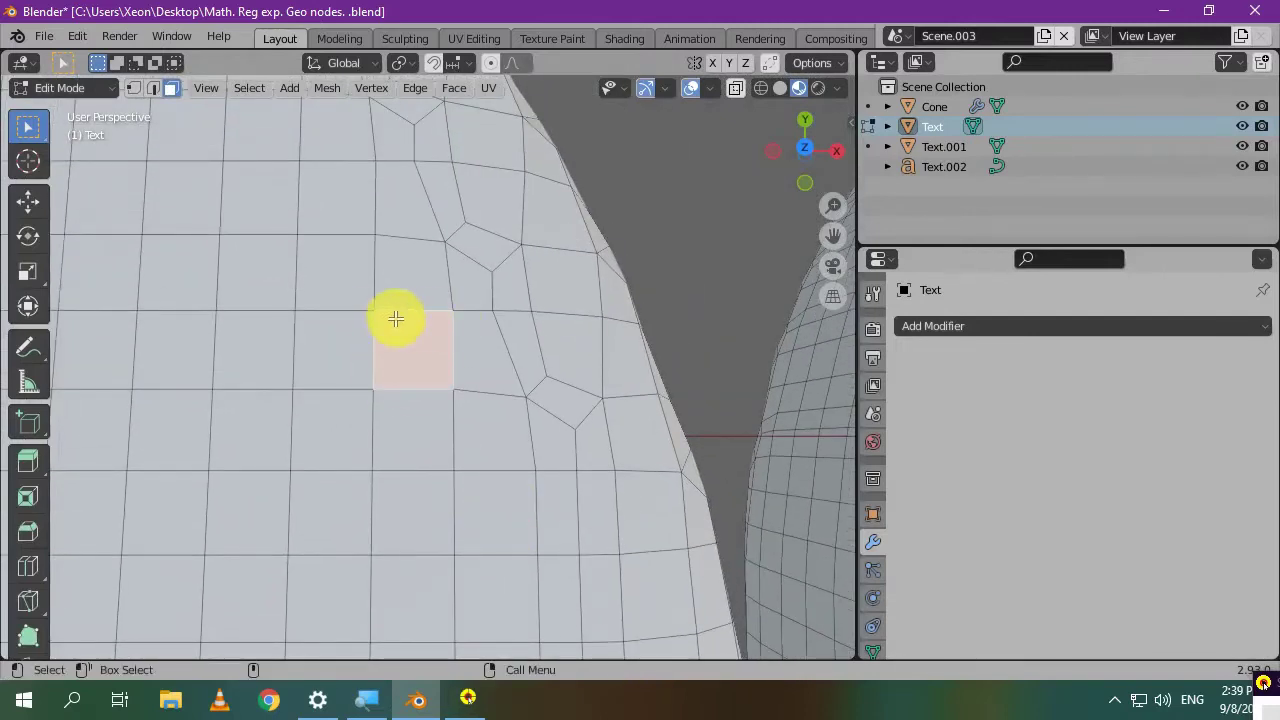
left_click(490, 250)
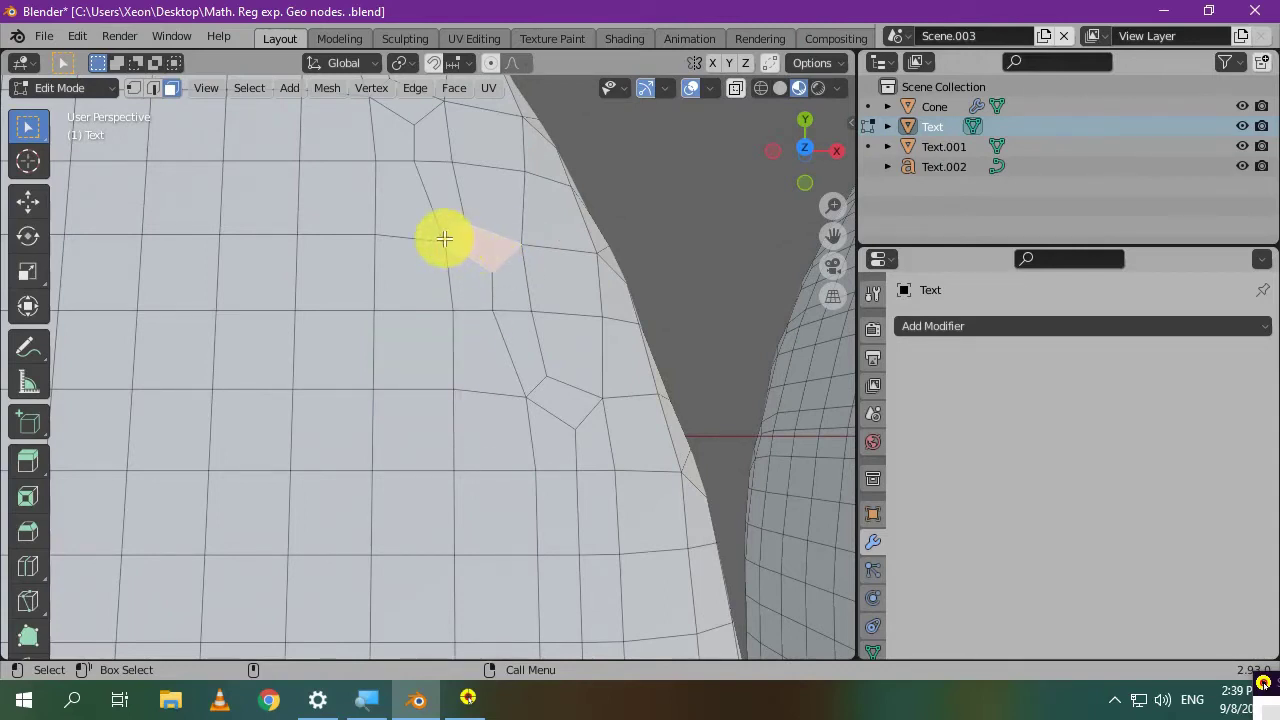
left_click(572, 410)
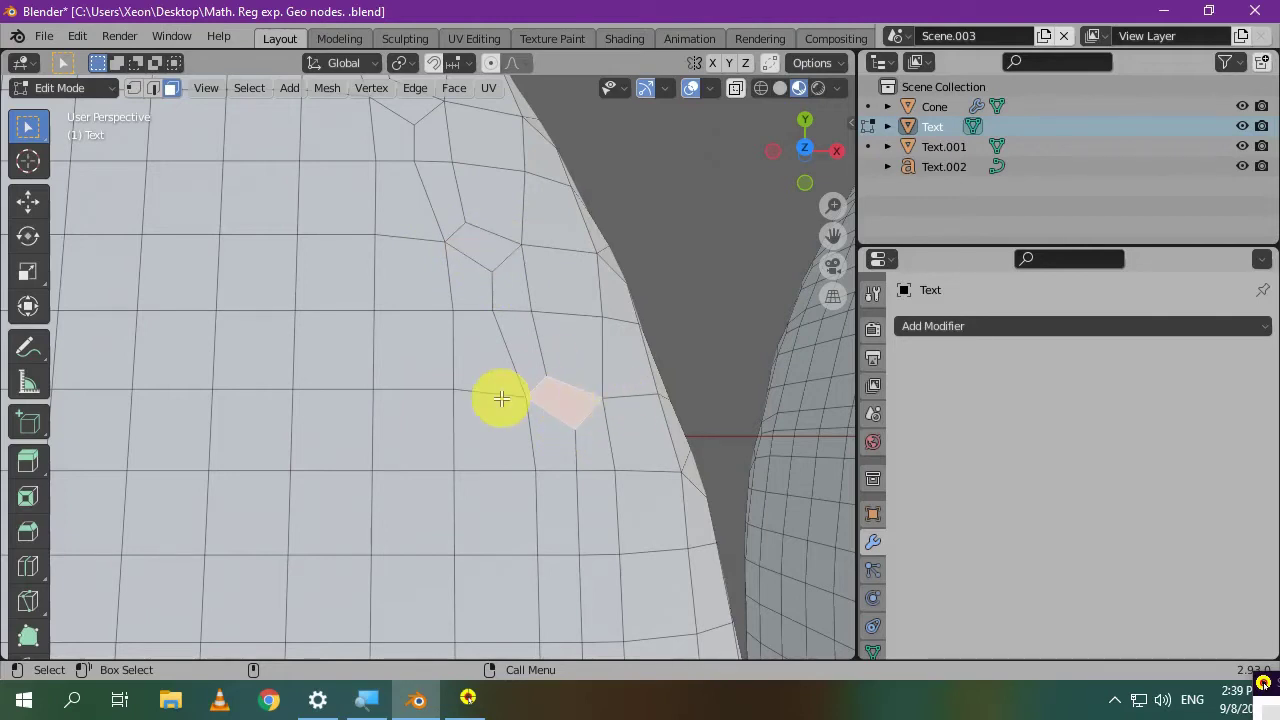
left_click(516, 333)
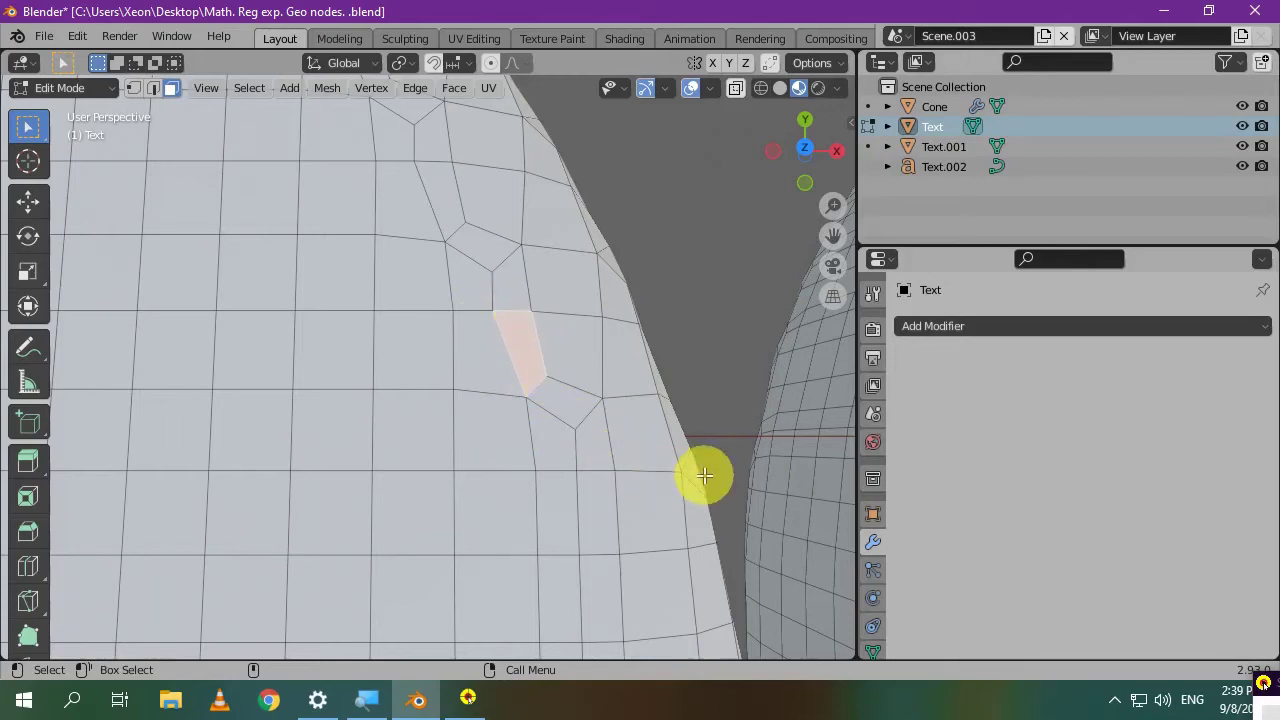
- Orbit around the selected face to examine the dense quad grid, then leave Edit Mode
middle_click_drag(691, 466, 620, 517)
middle_click_drag(491, 360, 462, 293)
scroll(462, 293, "down", 3)
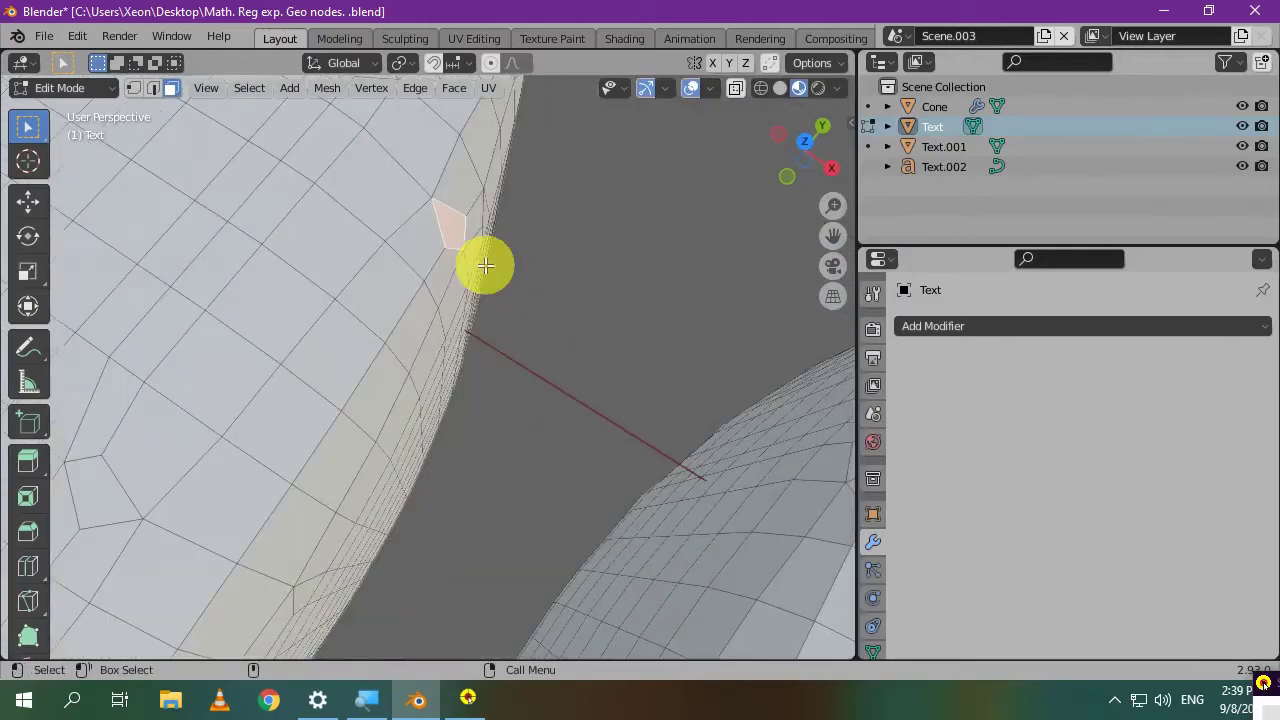
scroll(486, 263, "up", 3)
middle_click_drag(520, 355, 482, 318)
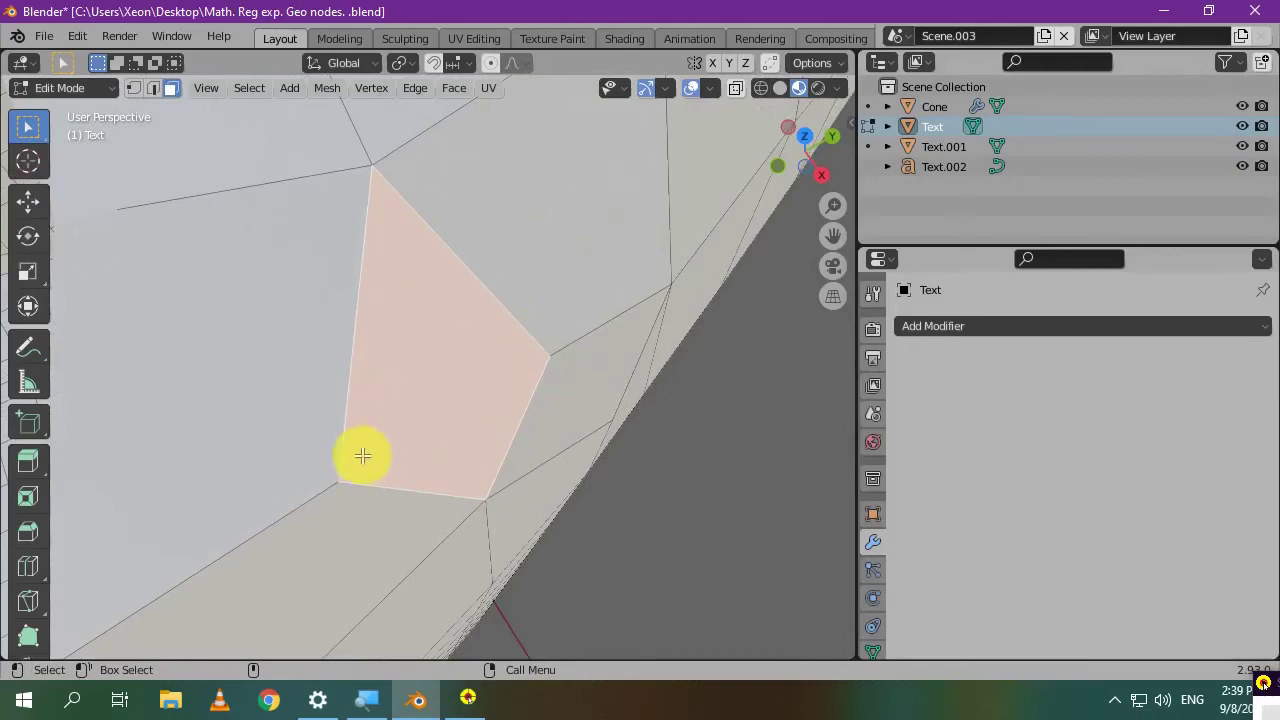
scroll(189, 354, "down", 3)
scroll(249, 349, "down", 3)
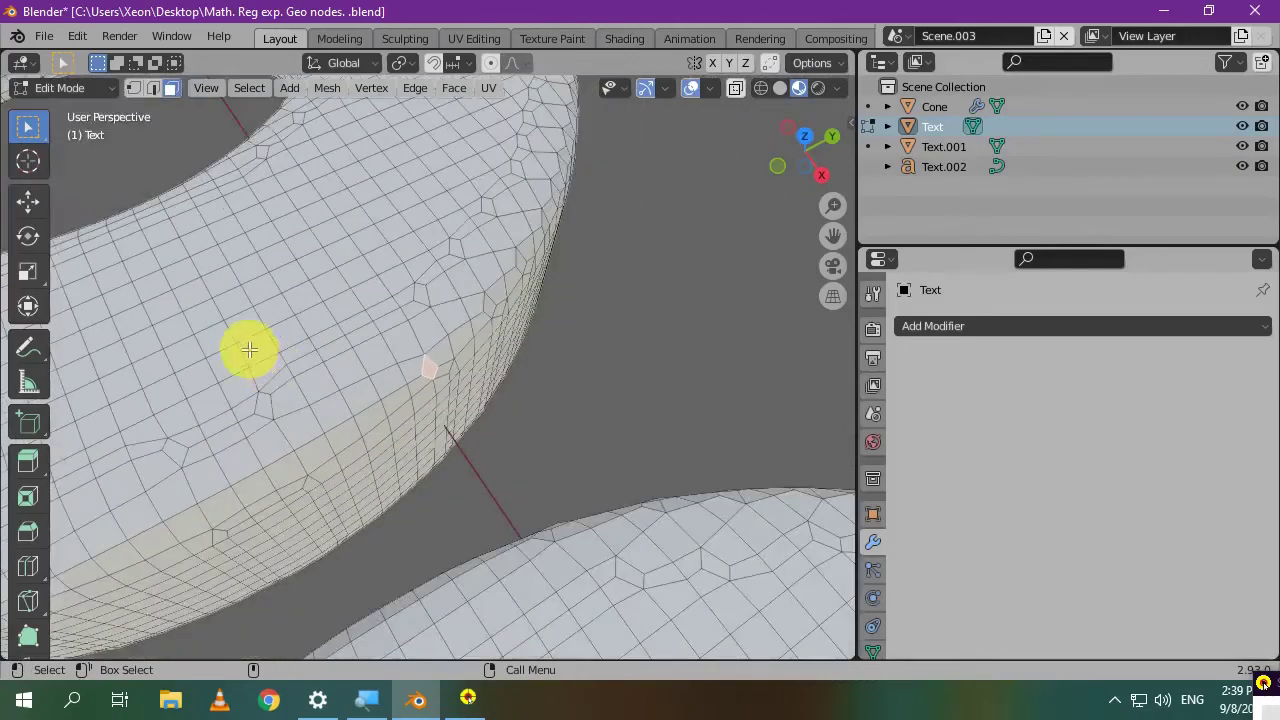
middle_click_drag(249, 349, 418, 417)
scroll(418, 417, "down", 5)
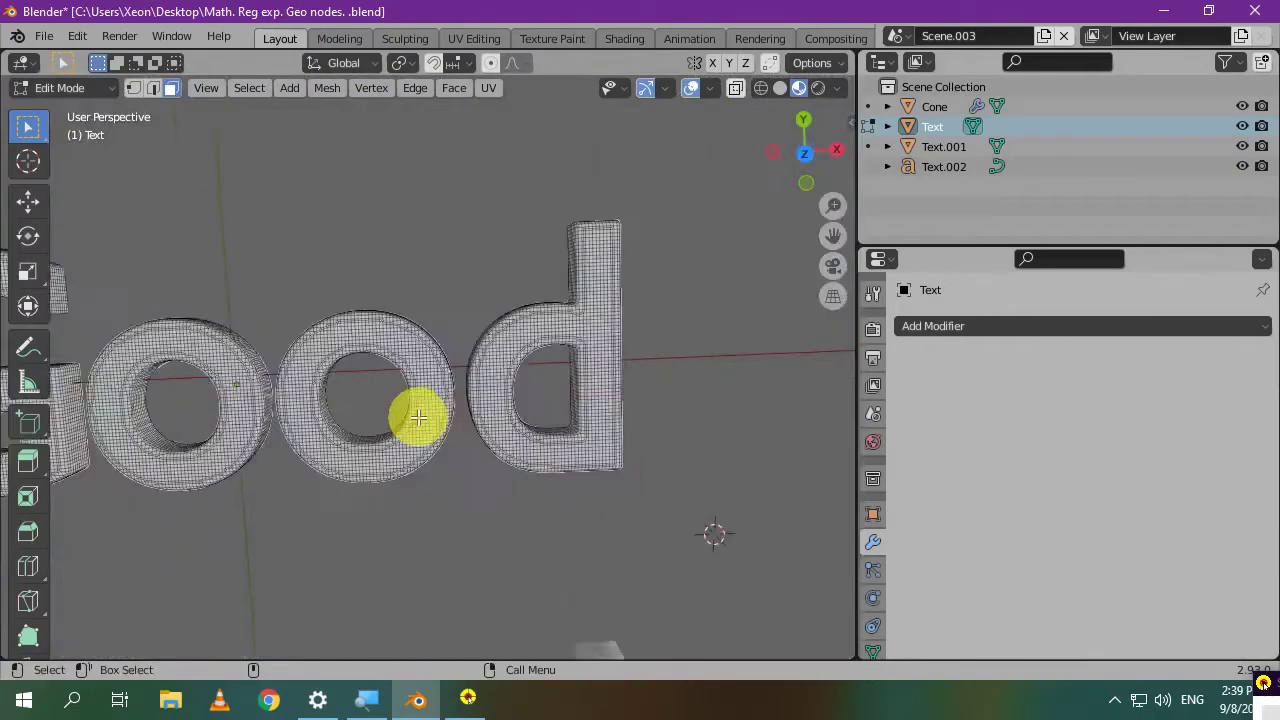
scroll(443, 417, "up", 3)
scroll(509, 434, "down", 2)
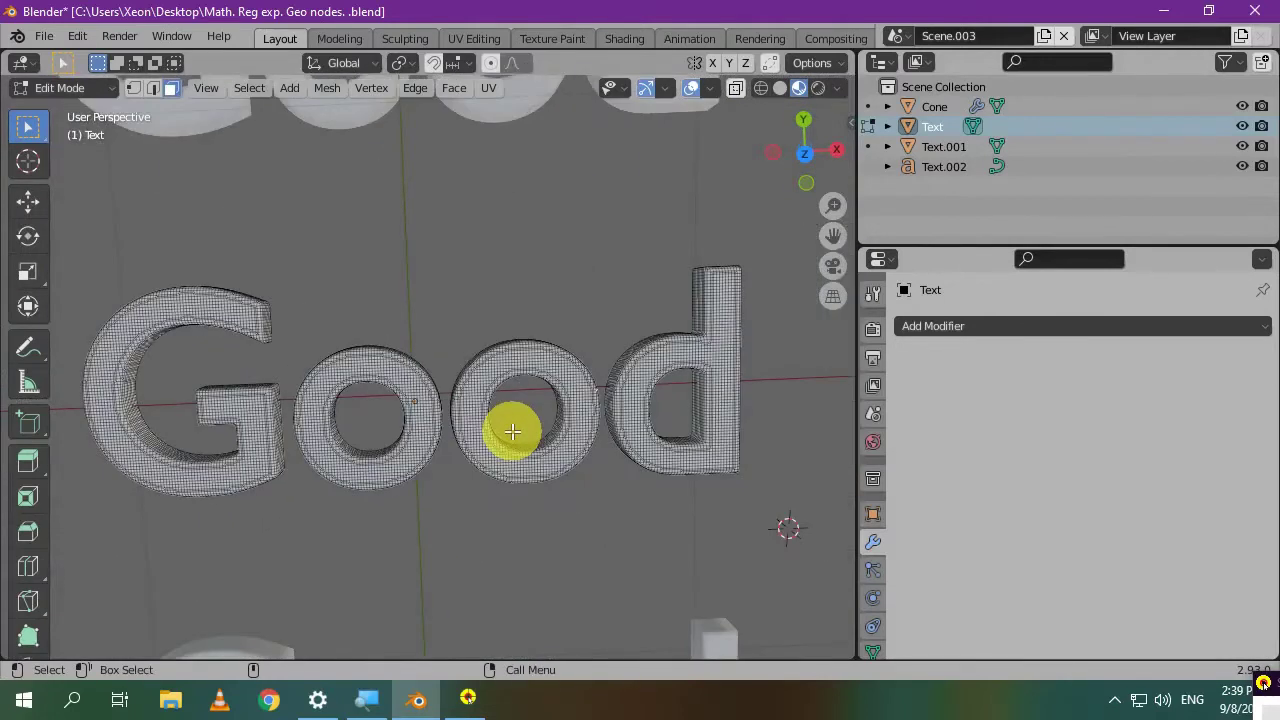
key("Tab")
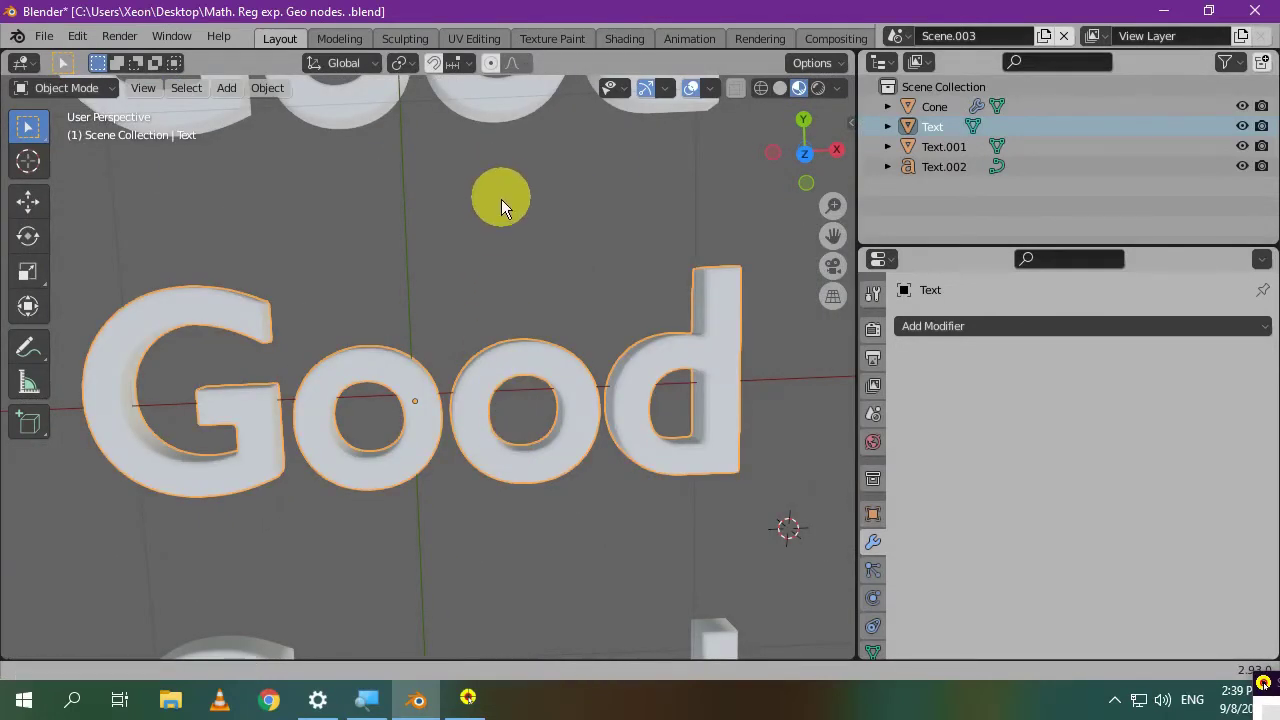
- Enter Edit Mode on the upper Good and pick long triangles on the d's stem and bowl
middle_click_drag(501, 199, 442, 482, "shift")
left_click(590, 339)
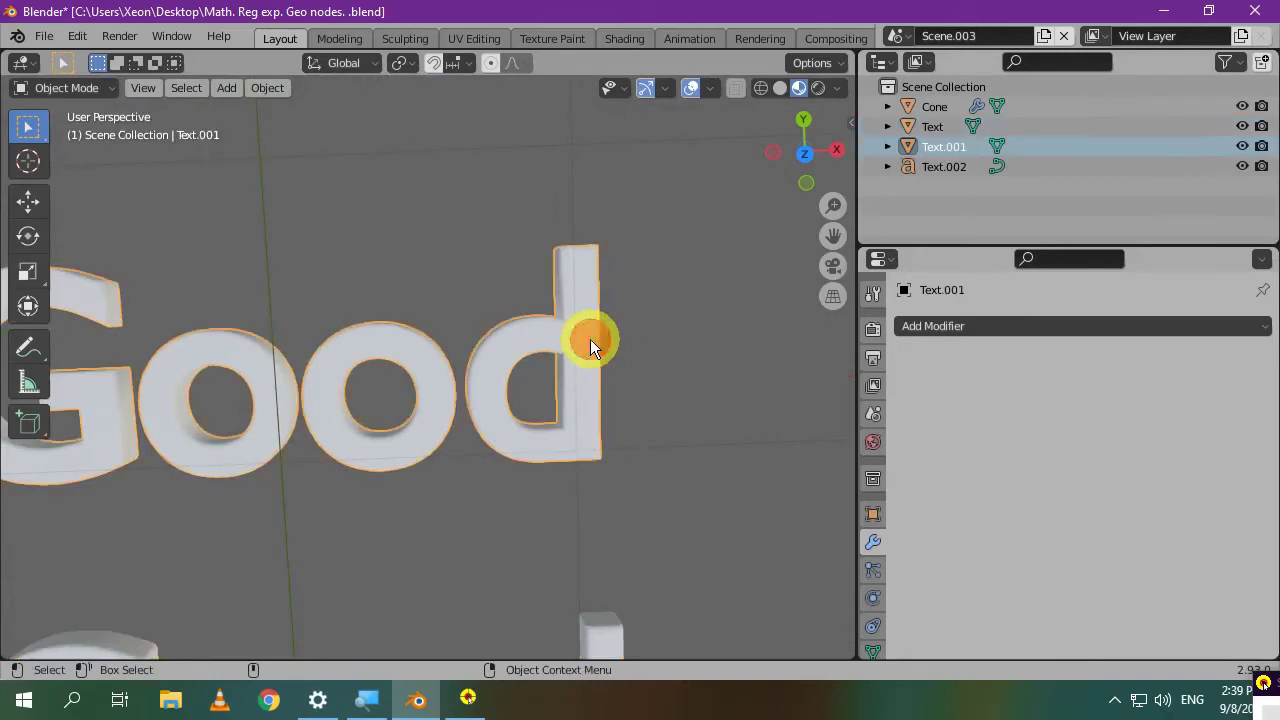
key("Tab")
scroll(629, 377, "up", 4)
middle_click_drag(455, 363, 357, 391, "shift")
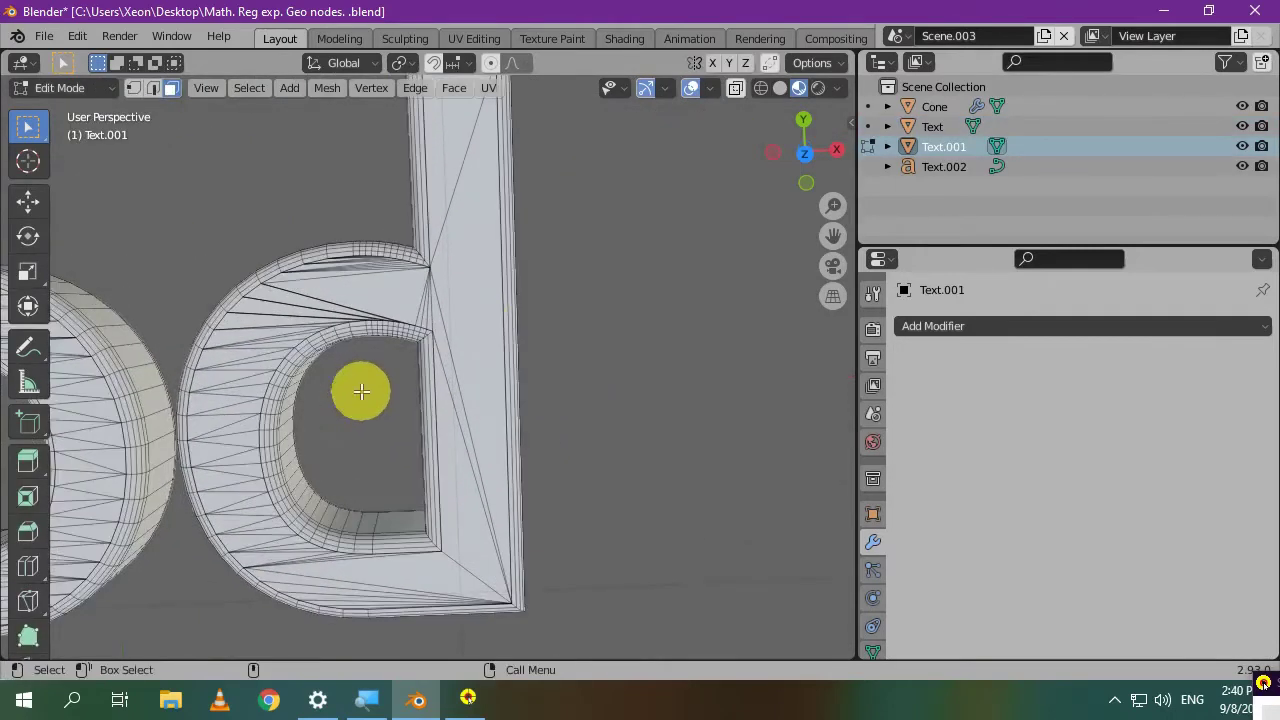
scroll(420, 394, "up", 3)
left_click(428, 339)
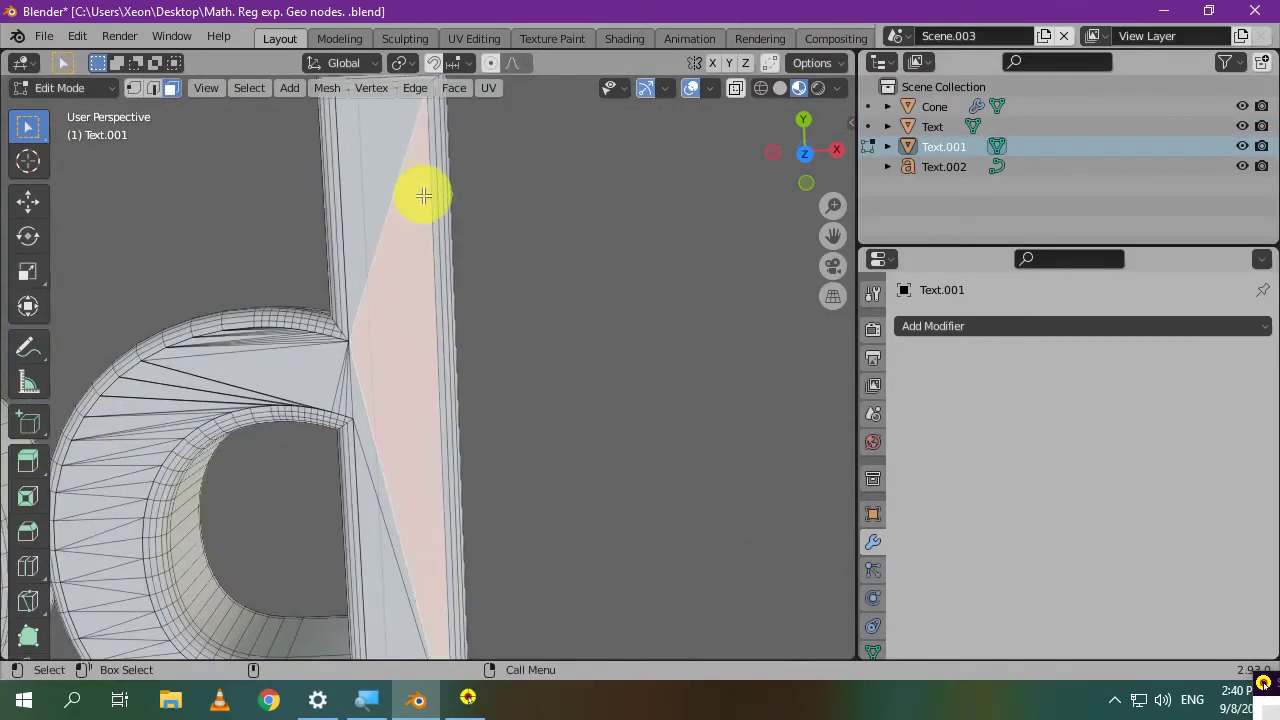
scroll(420, 191, "down", 3)
scroll(471, 200, "up", 1)
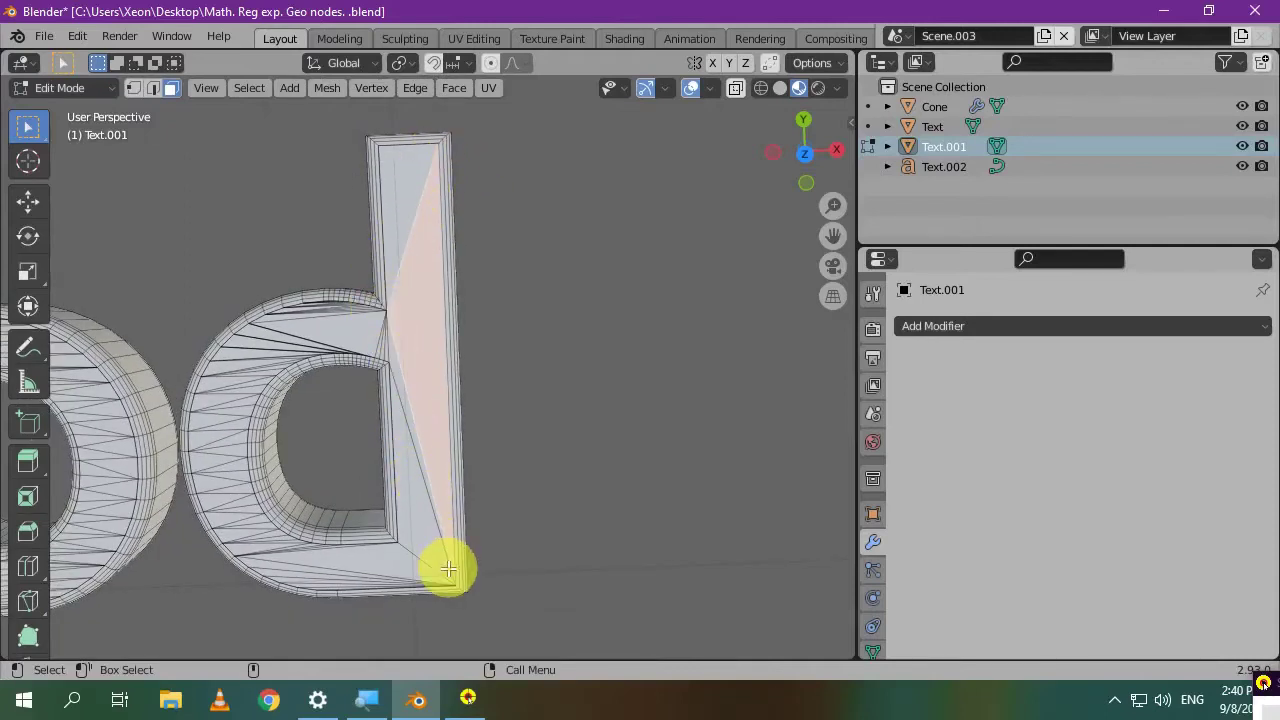
left_click(346, 345)
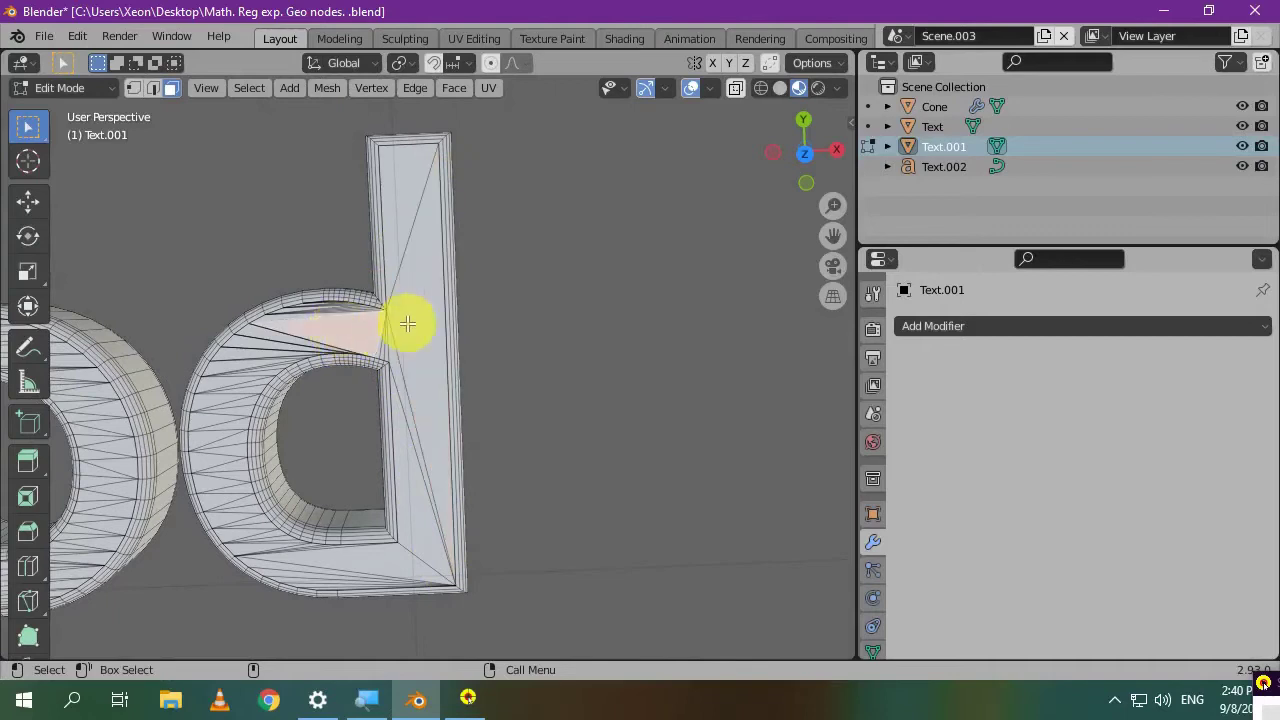
left_click(209, 463)
scroll(306, 480, "up", 6)
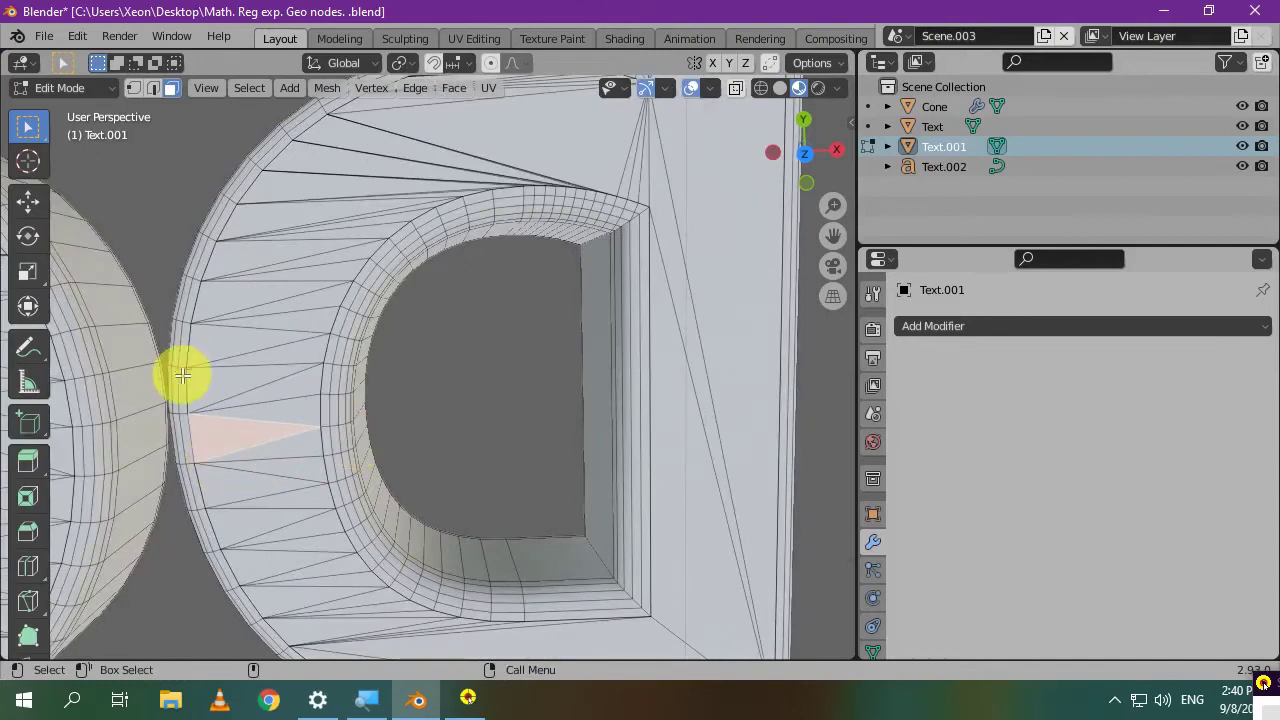
scroll(194, 437, "down", 6)
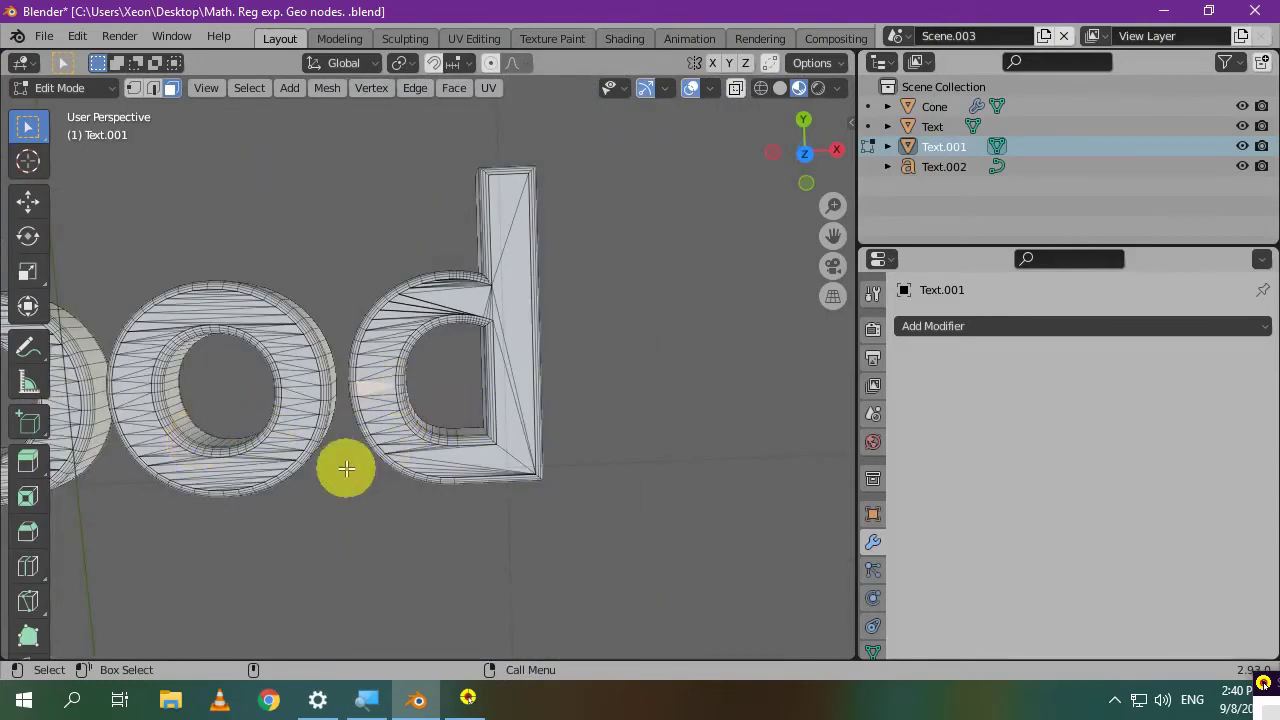
- Pick several triangle faces on the G's bar and upper arm of the upper Good
middle_click_drag(343, 466, 543, 488, "shift")
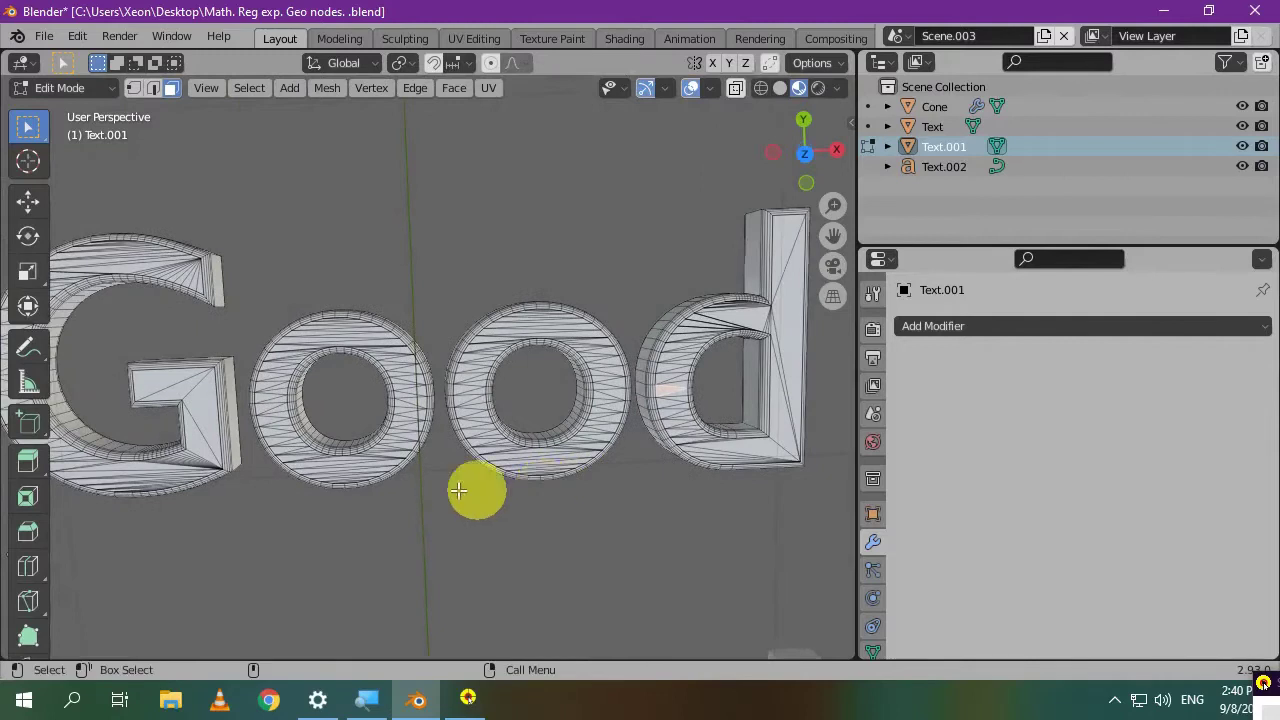
scroll(458, 490, "up", 3)
scroll(437, 471, "up", 4)
left_click(410, 447)
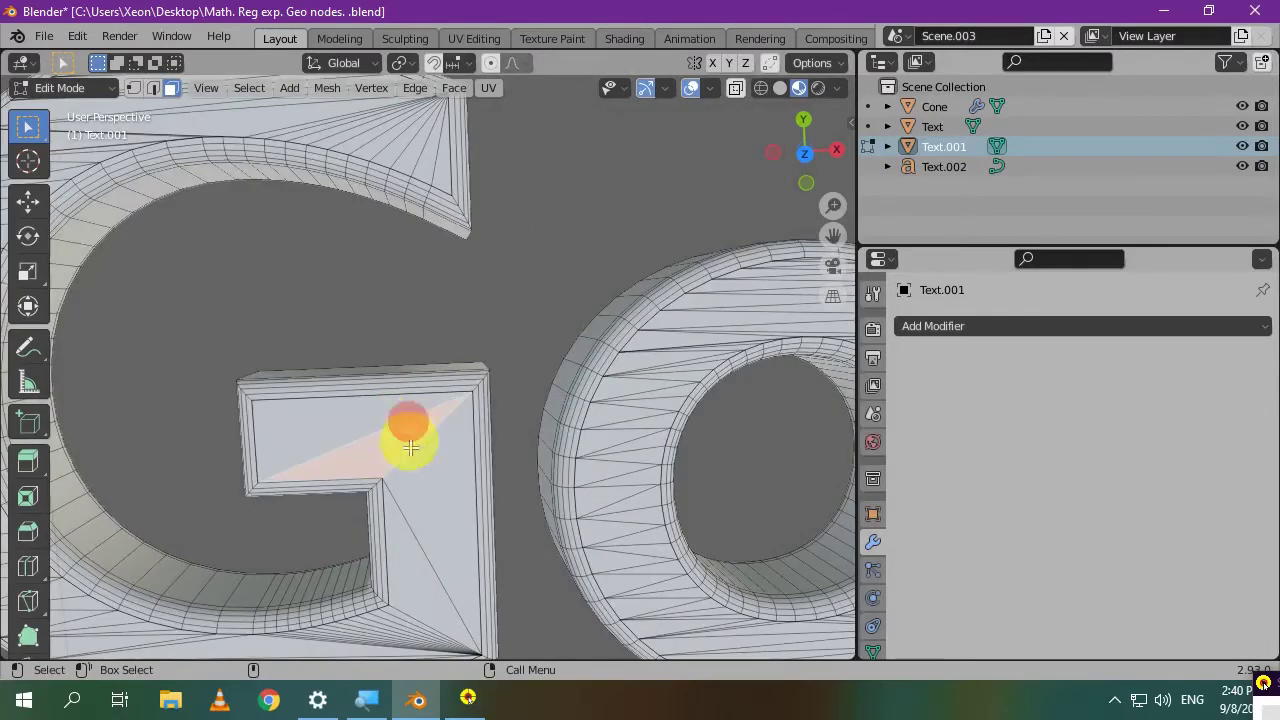
left_click(452, 514)
left_click(412, 586)
left_click(316, 444)
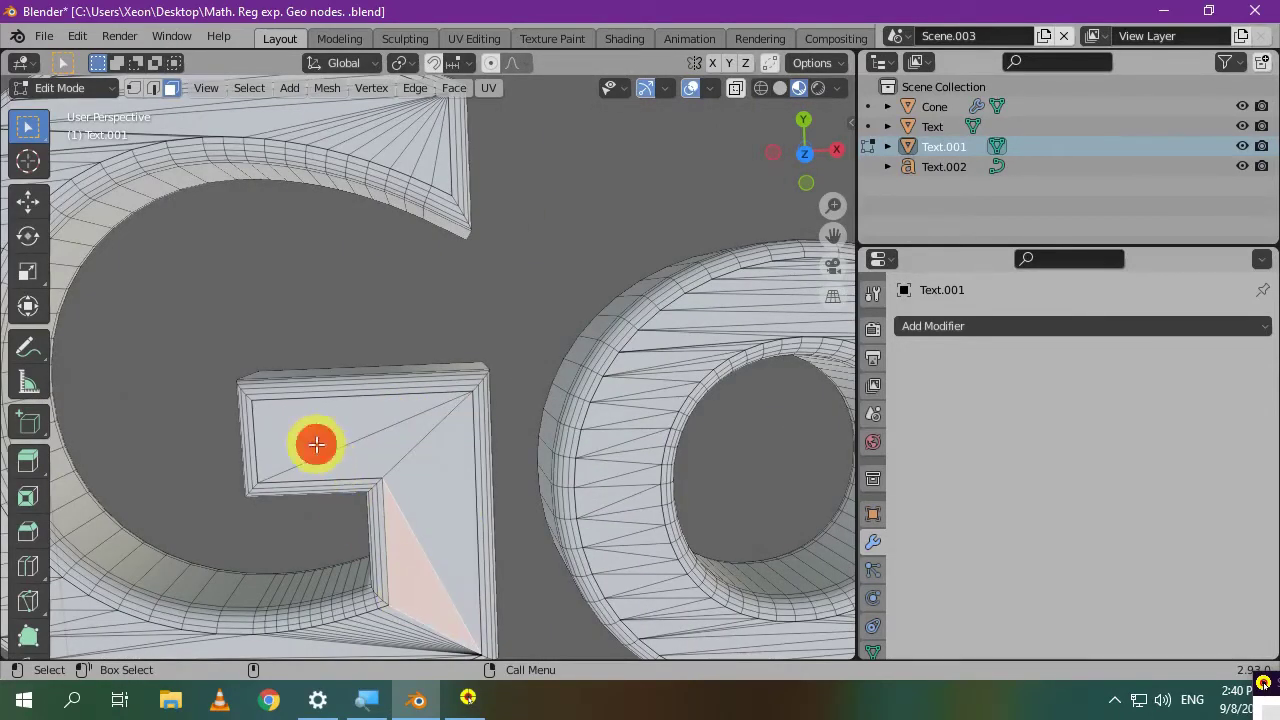
middle_click_drag(386, 214, 416, 426, "shift")
left_click(402, 357)
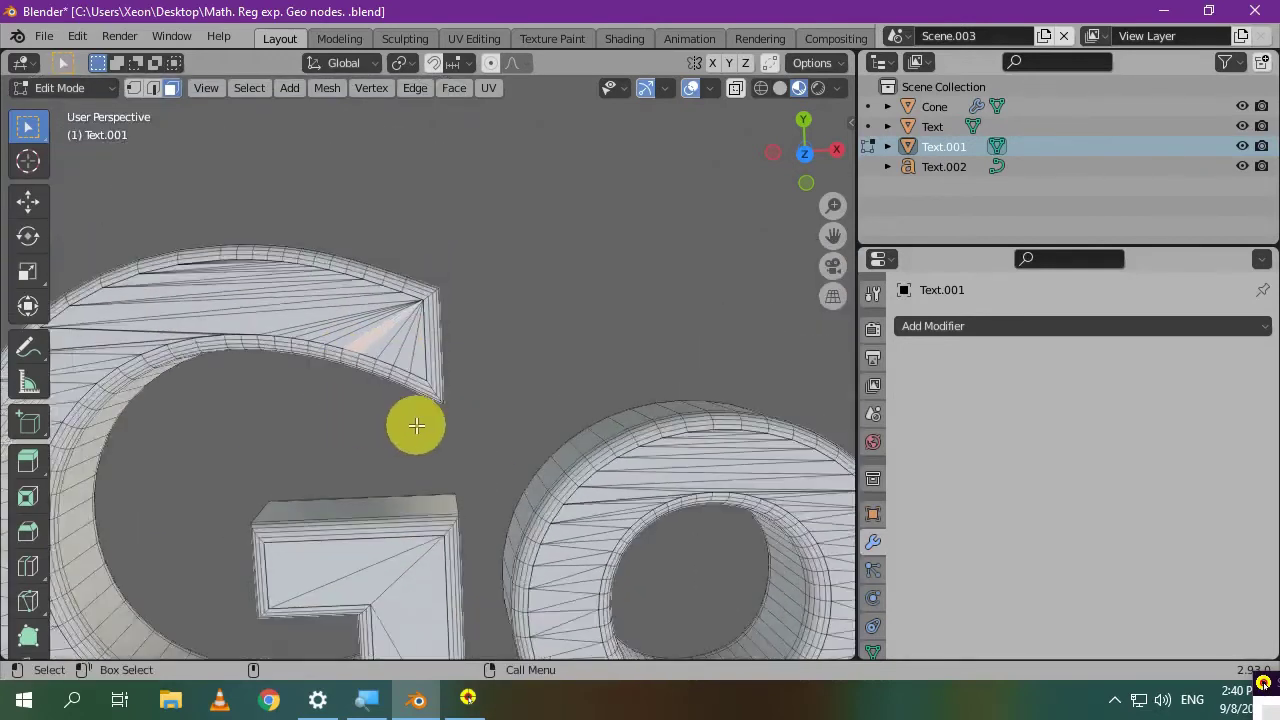
scroll(526, 454, "down", 5)
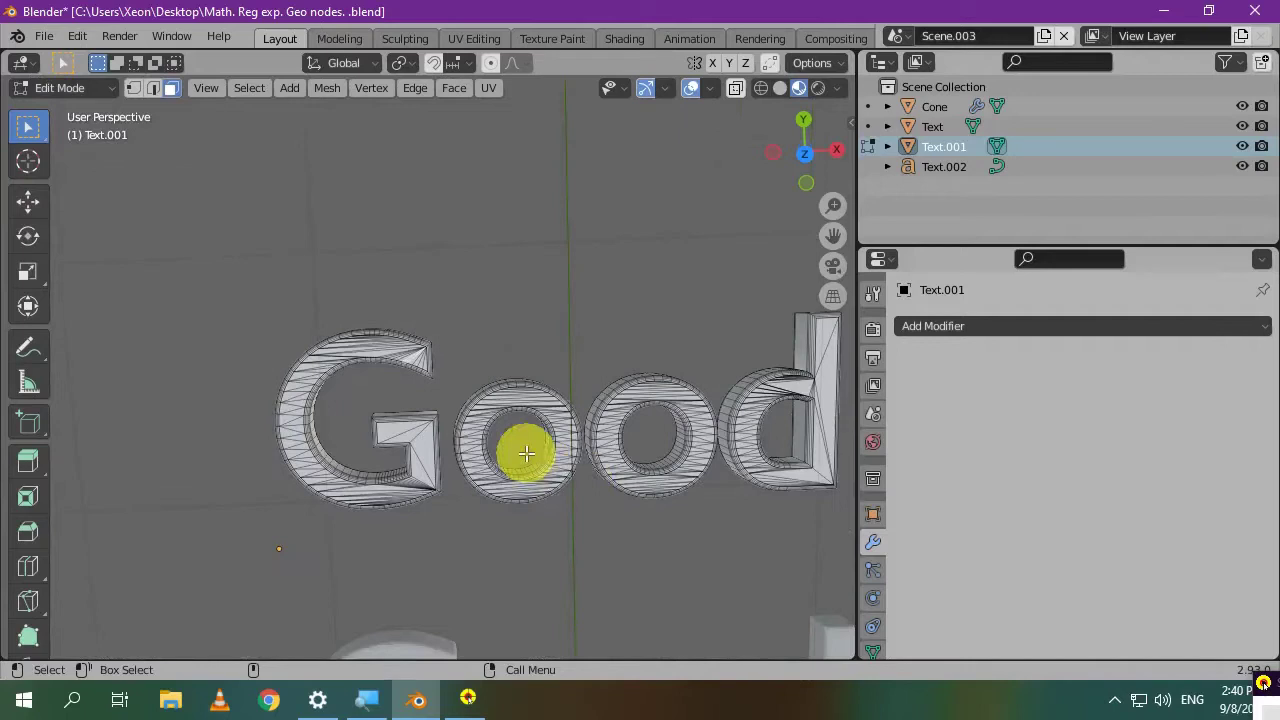
middle_click_drag(523, 449, 454, 314, "shift")
scroll(560, 190, "down", 2)
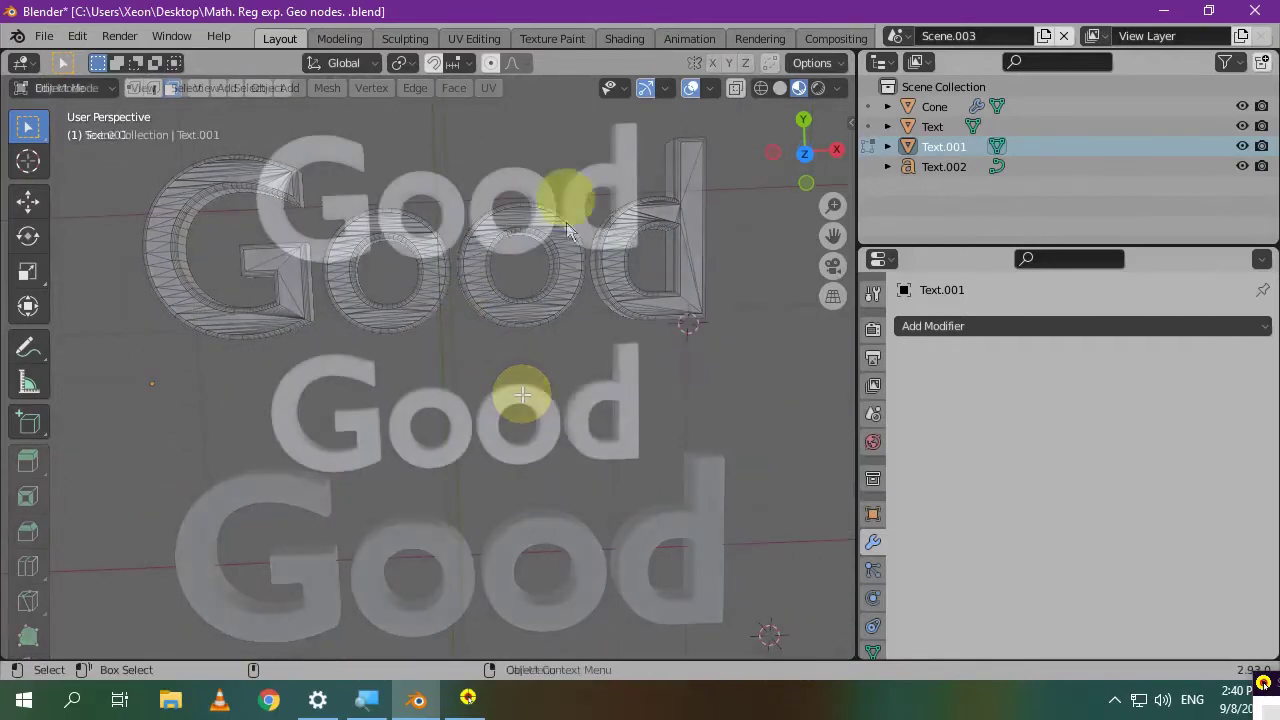
- Return to Object Mode and delete the extra Good object, Text.002
key("Tab")
left_click(553, 424)
key("Delete")
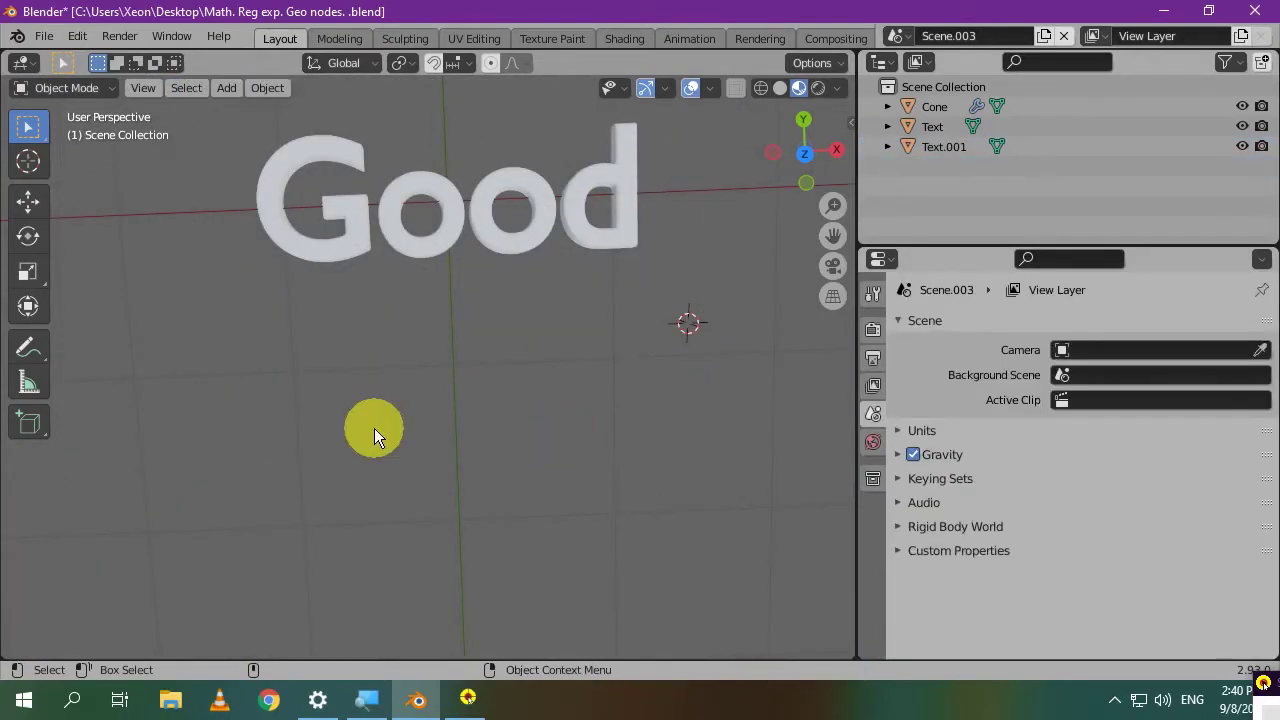
- Add a new default Text object via Shift+A and frame it in the view
key("shift+a")
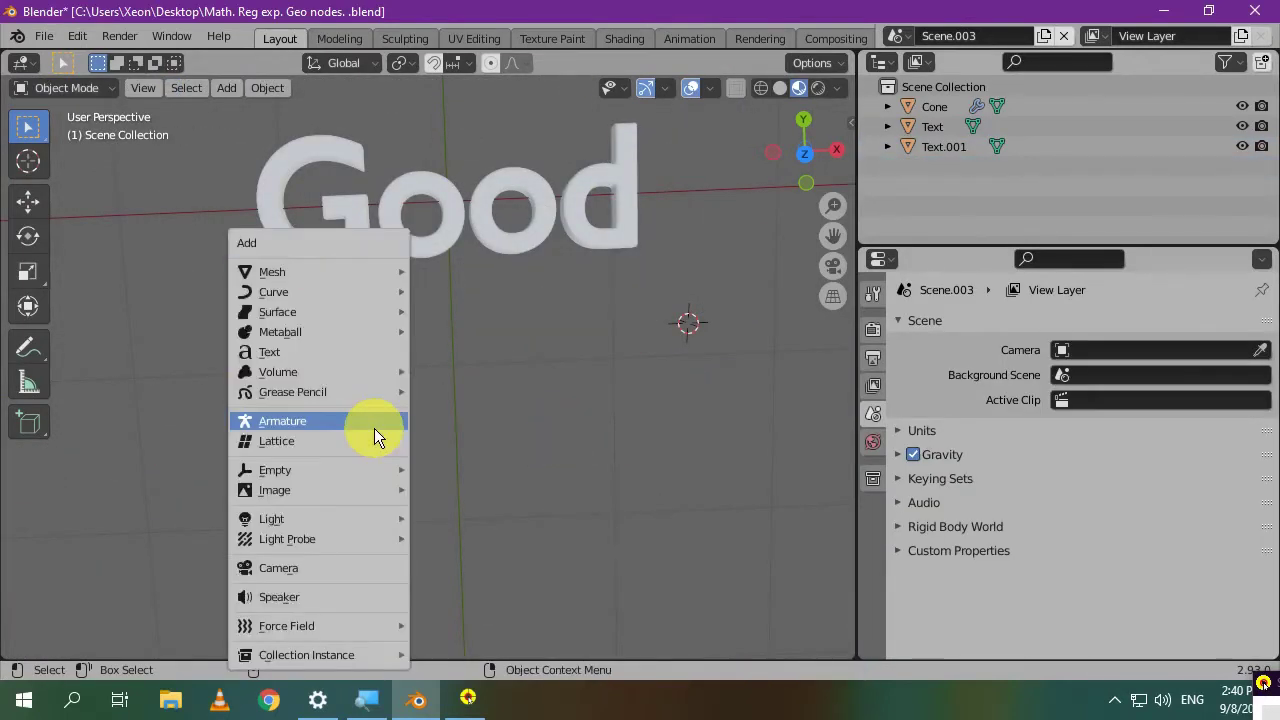
left_click(342, 356)
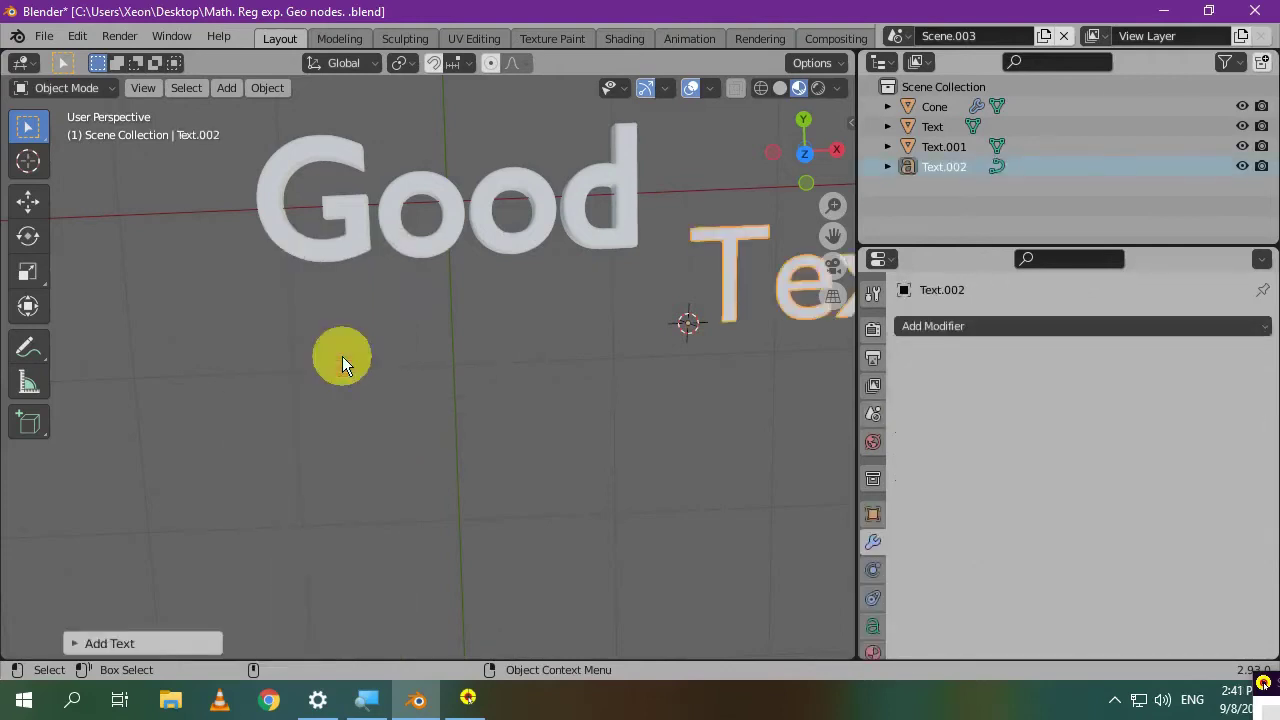
middle_click_drag(591, 386, 291, 423, "shift")
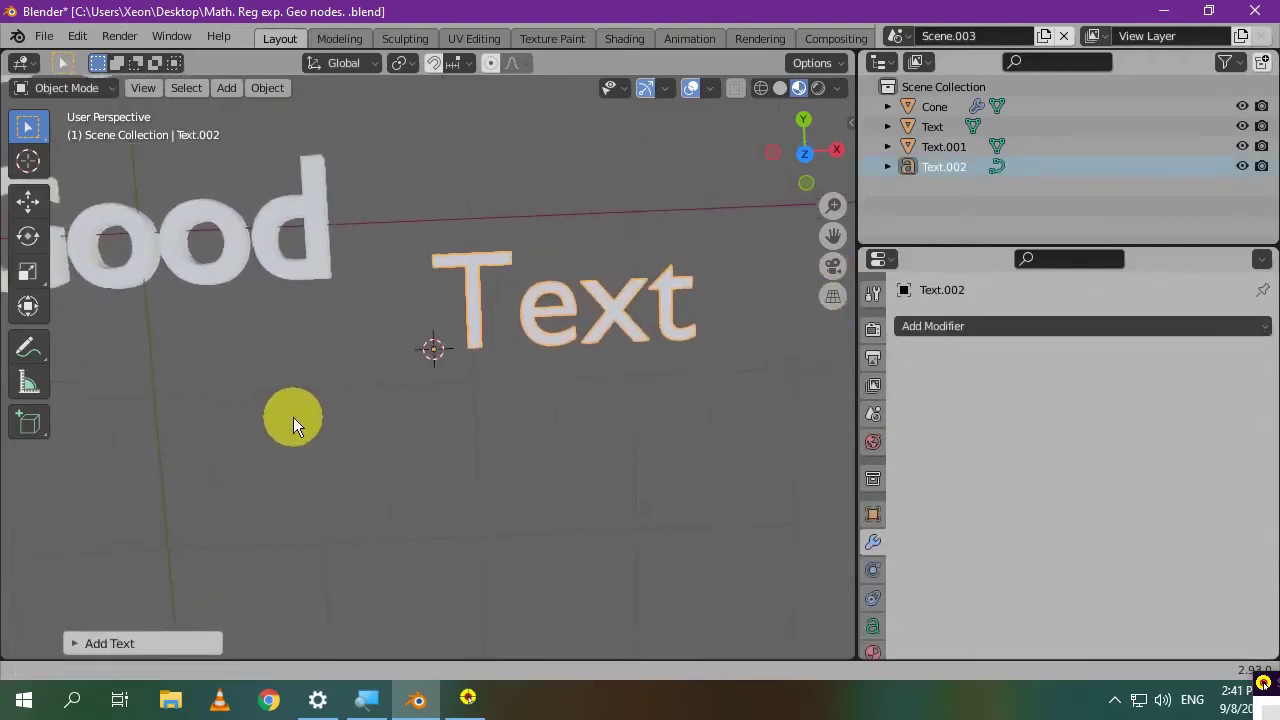
scroll(528, 406, "up", 4)
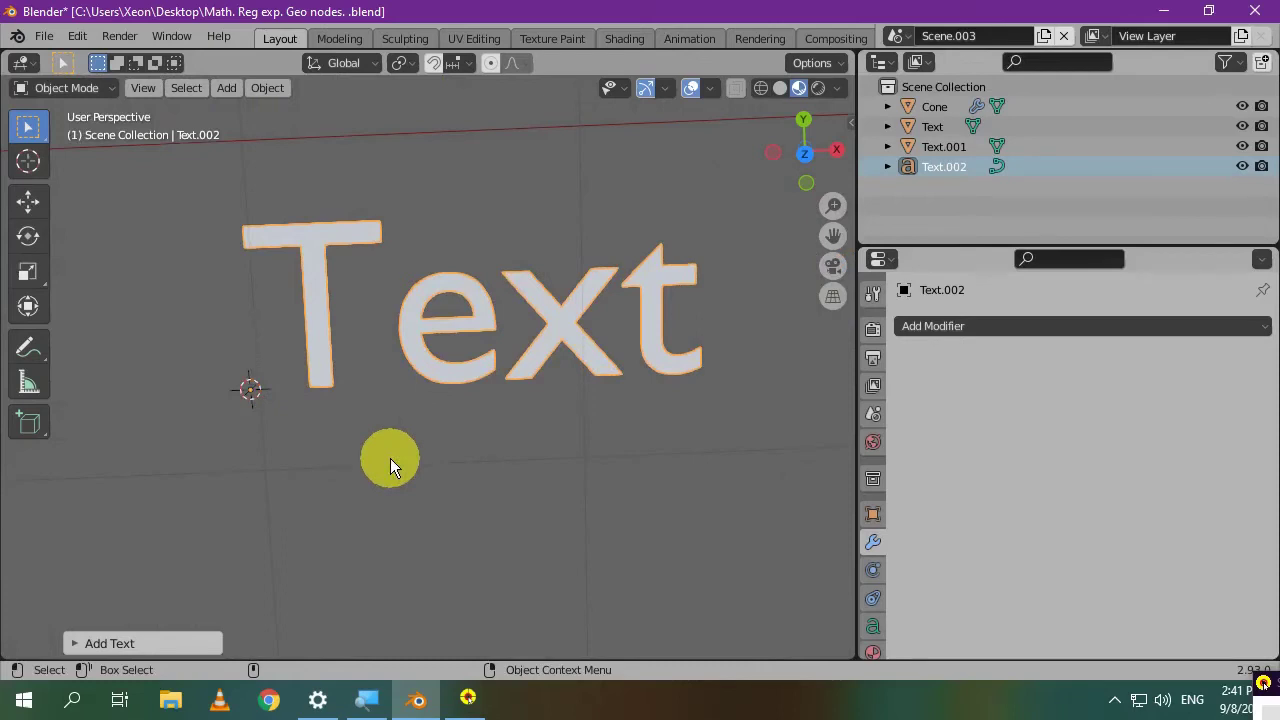
scroll(530, 416, "down", 2)
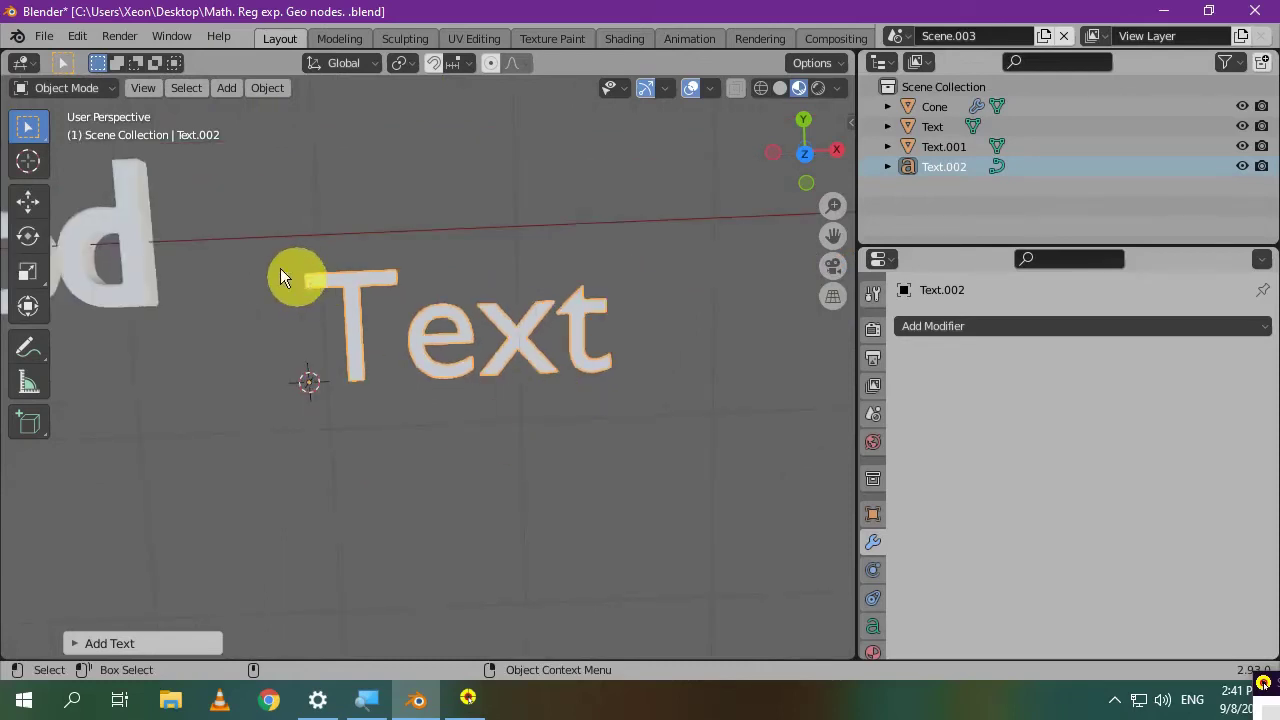
- Replace the new text's default word 'Text' with 'Morning'
key("Tab")
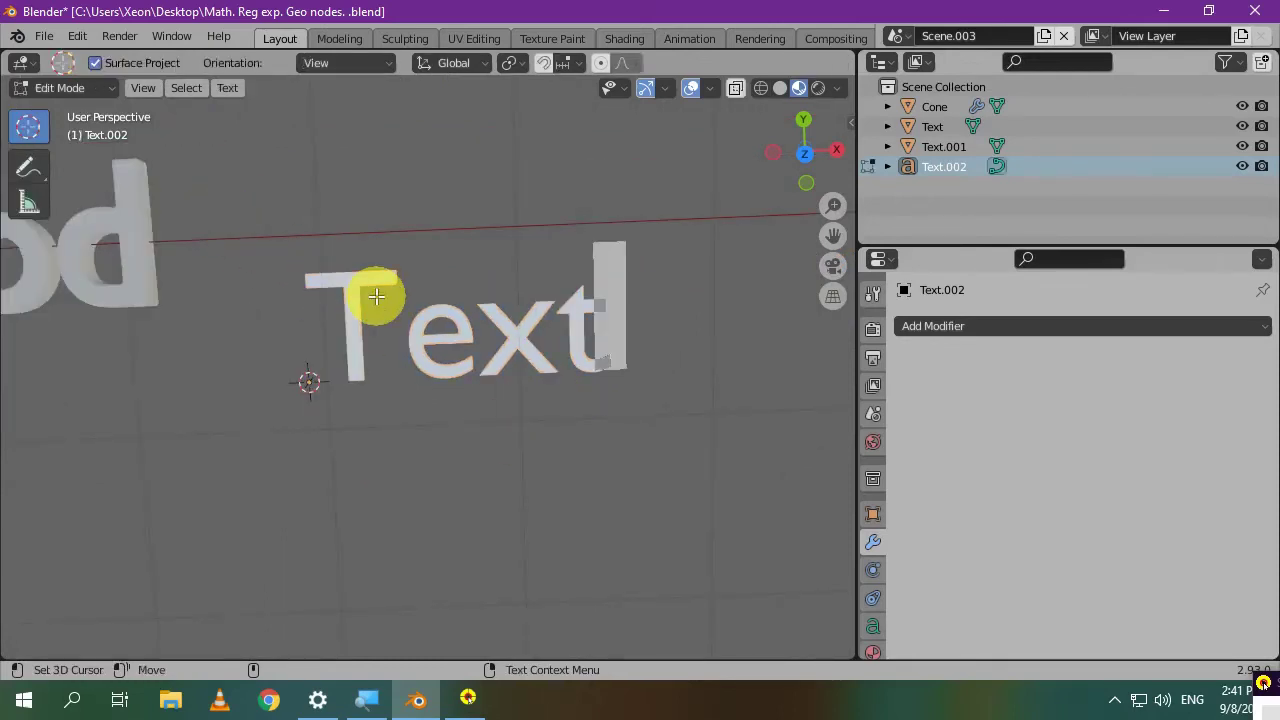
key("BackSpace")
key("BackSpace")
key("BackSpace")
key("BackSpace")
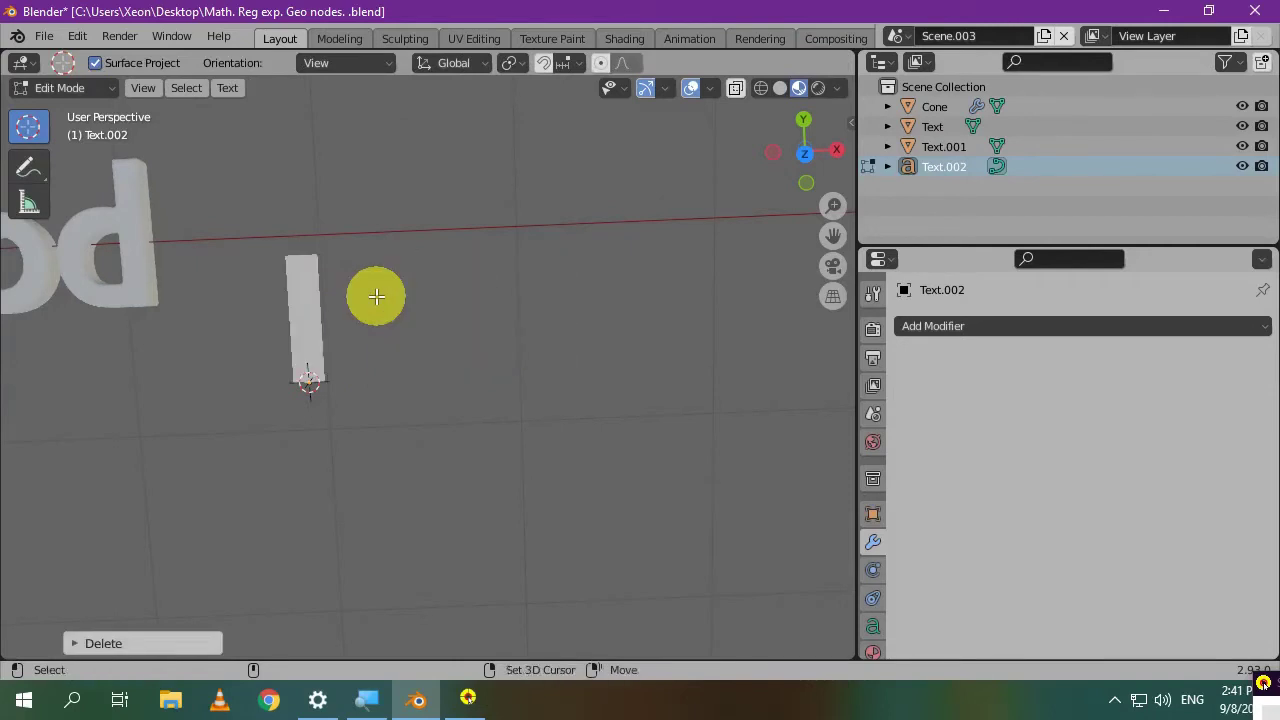
type("Morning")
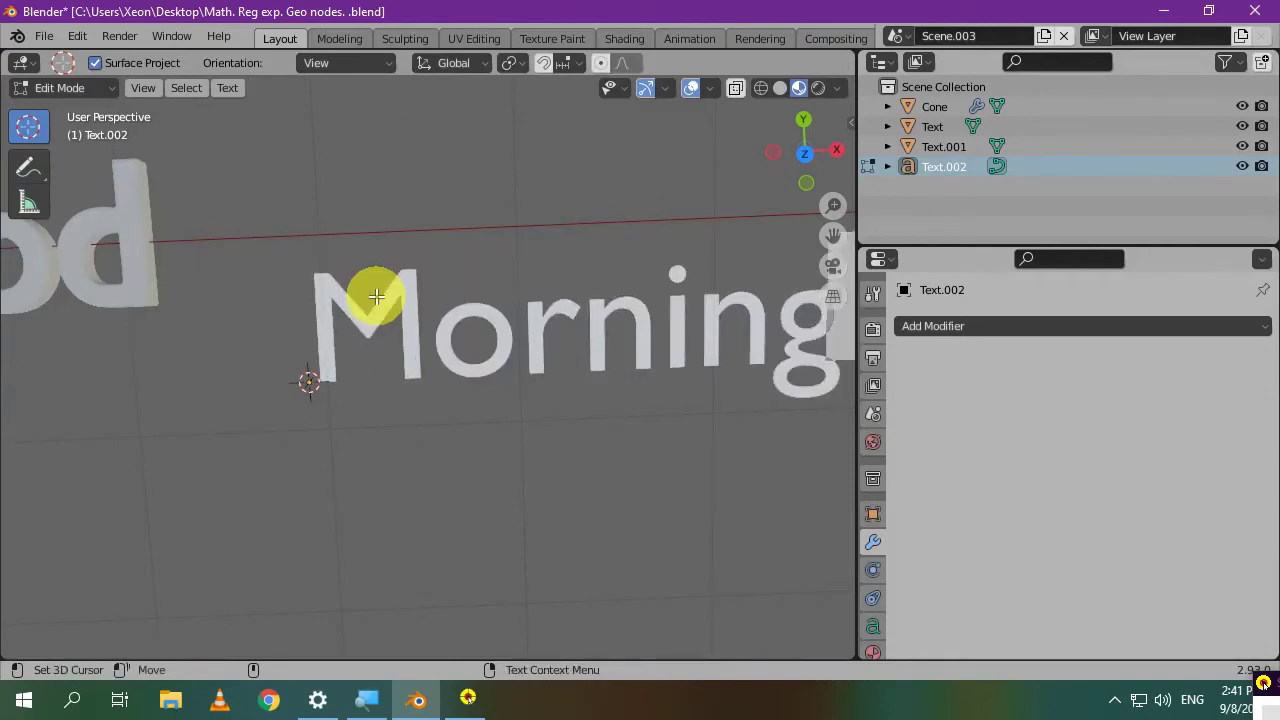
key("Tab")
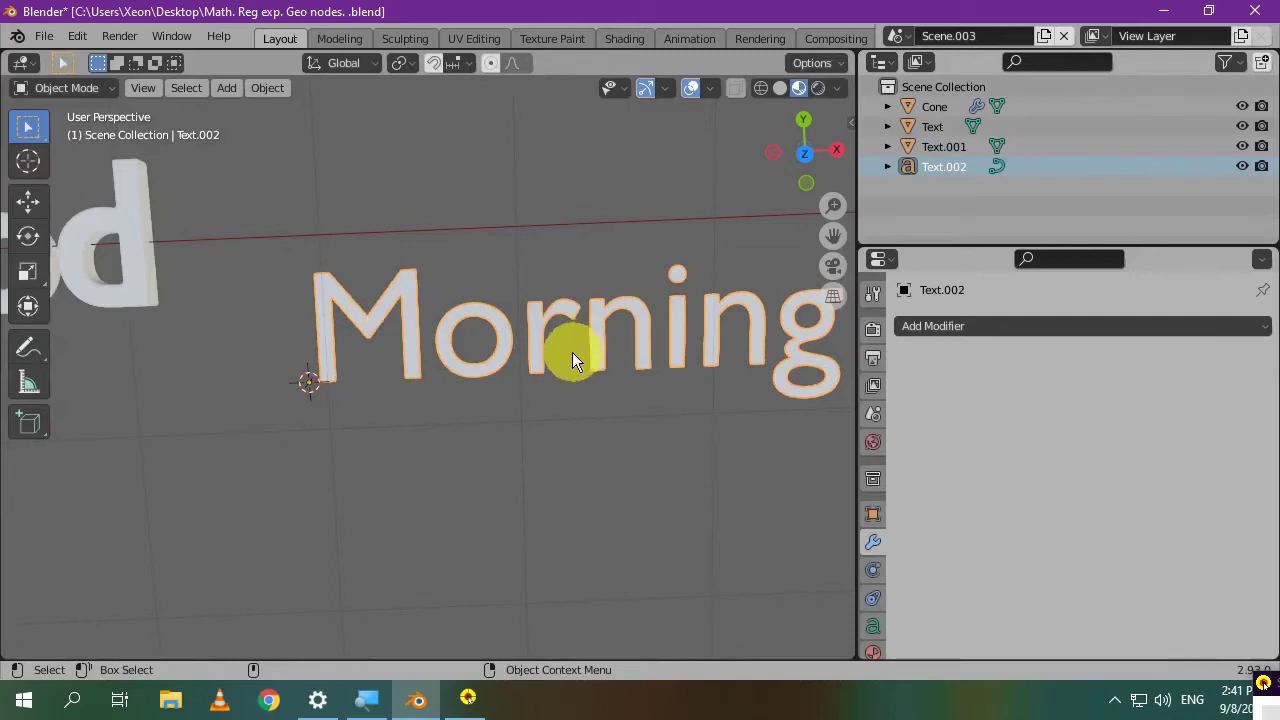
middle_click_drag(572, 352, 431, 353, "shift")
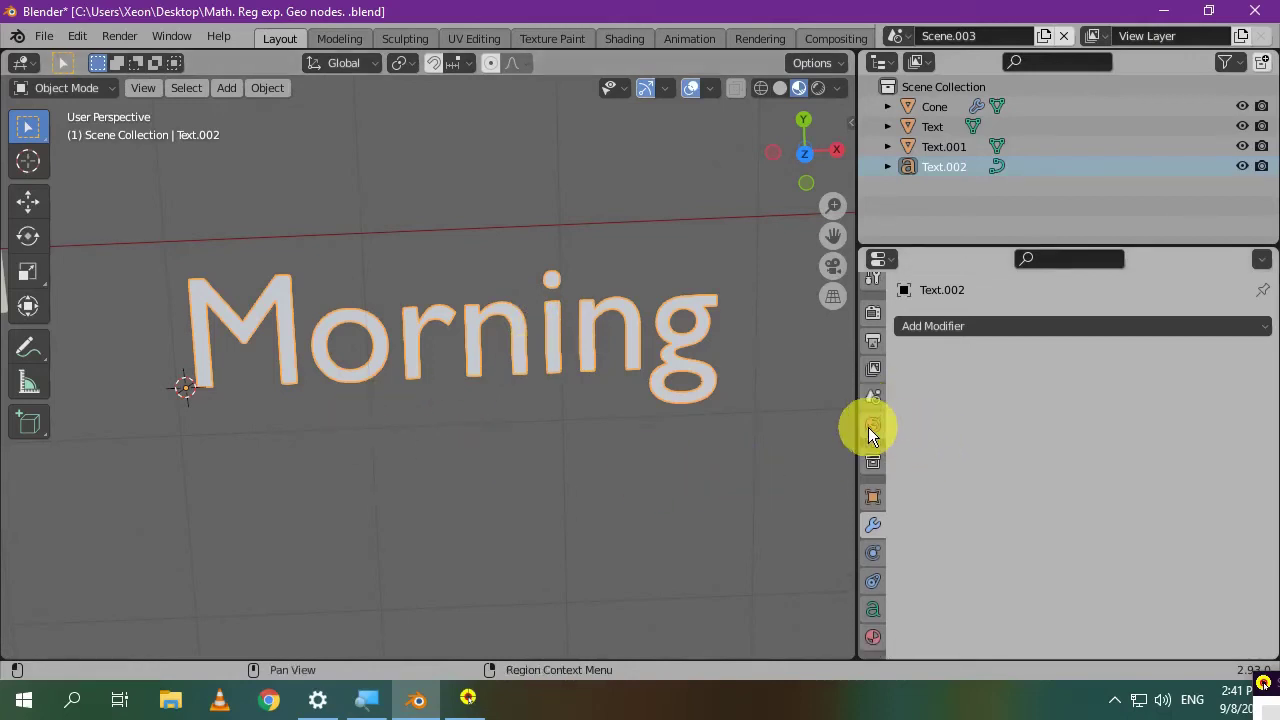
- Set the Morning text's Geometry Extrude to 0.06 m in the Text properties
left_click(880, 625)
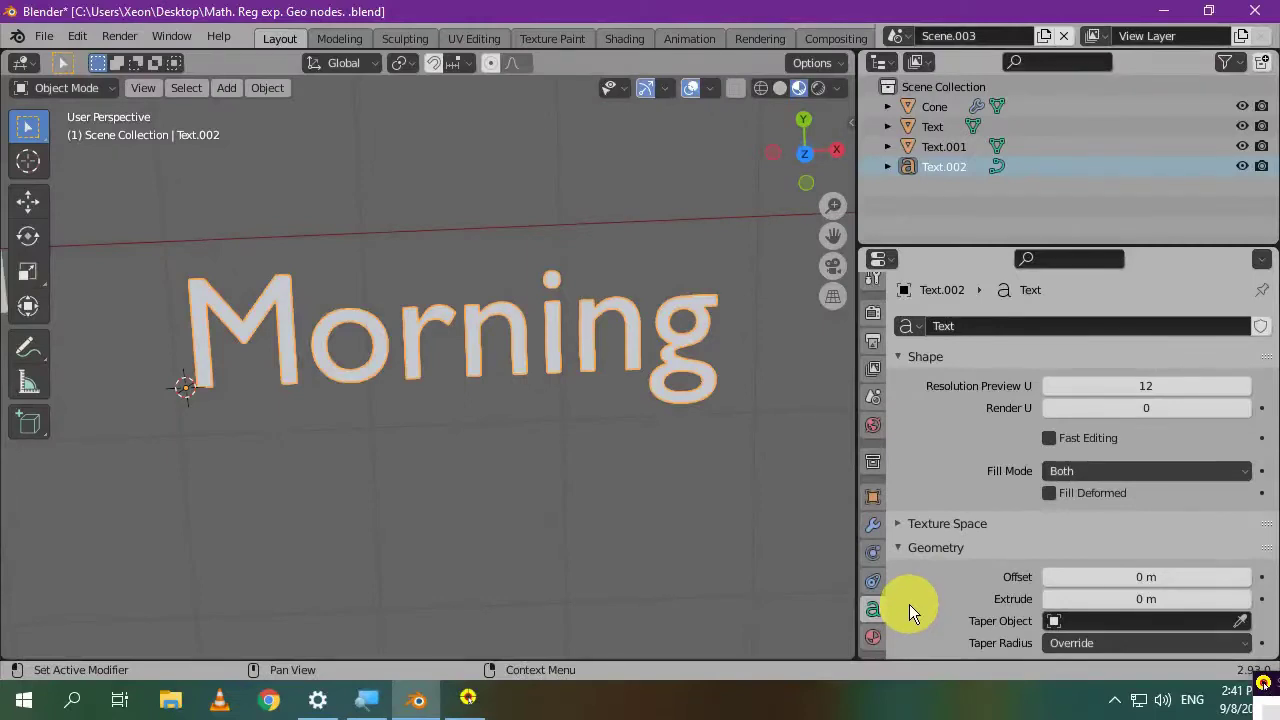
scroll(932, 584, "down", 2)
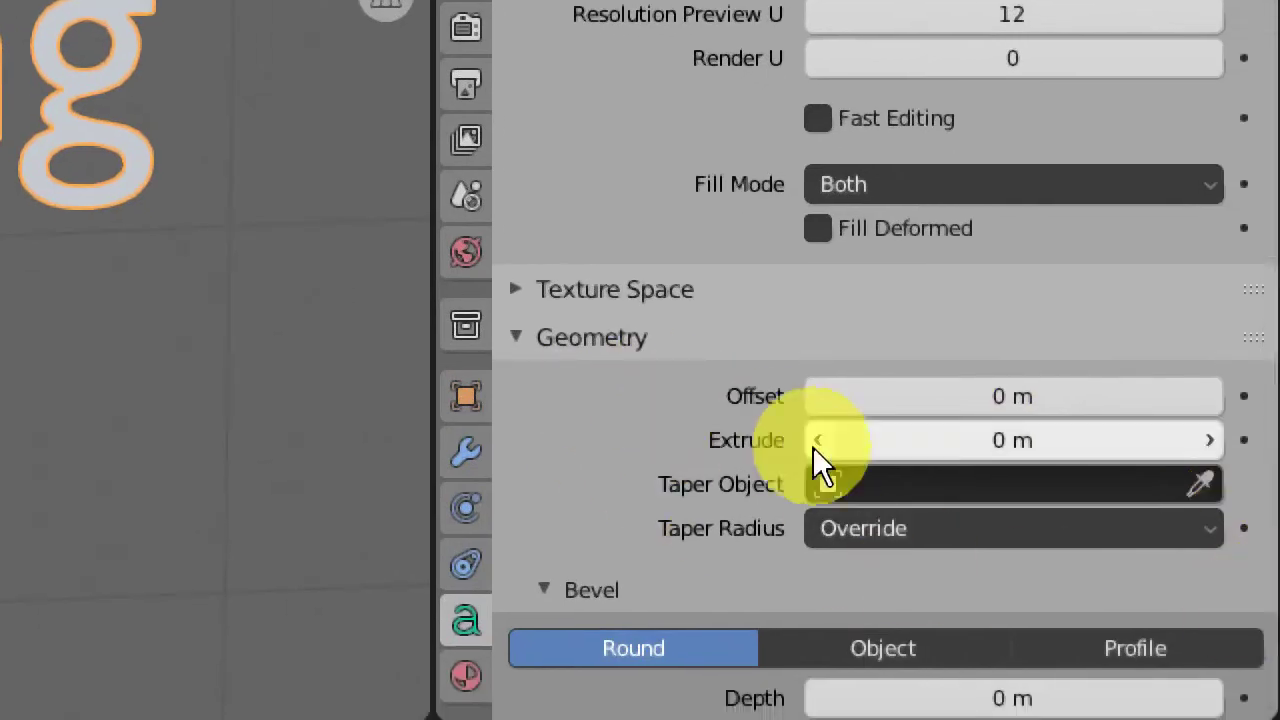
left_click(1205, 440)
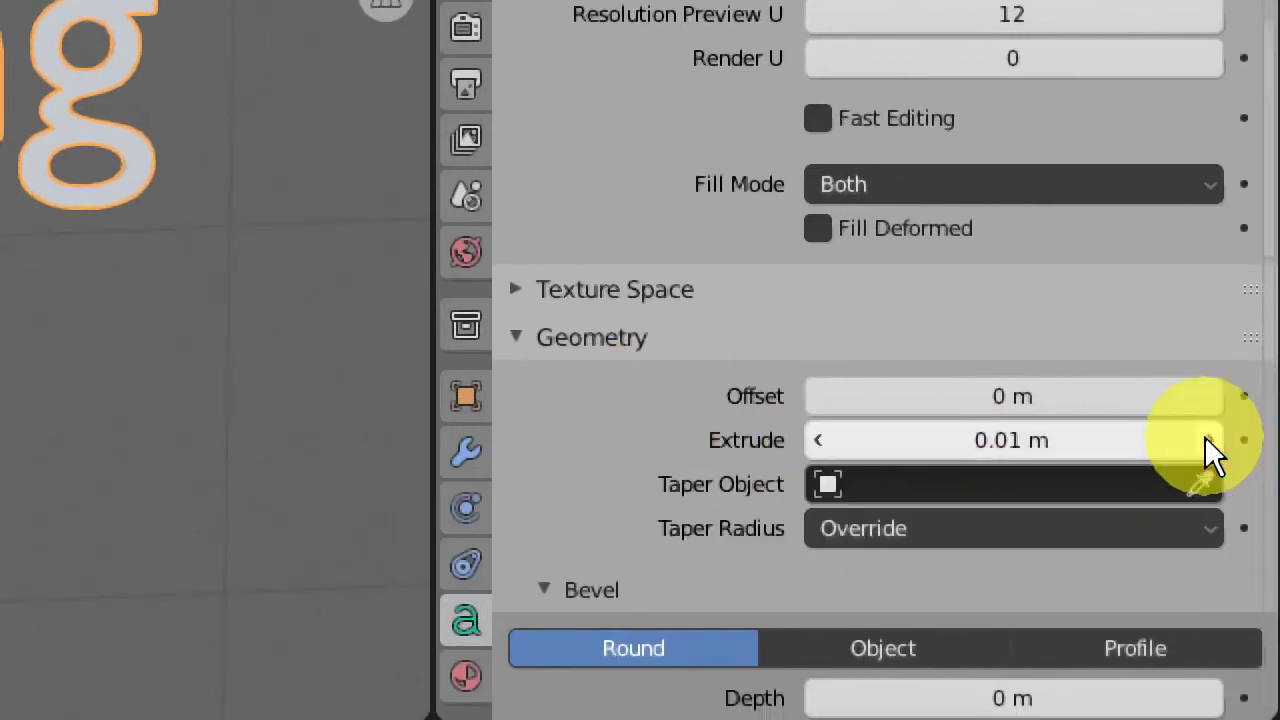
left_click(1205, 440)
left_click(1205, 440)
left_click(1205, 440)
left_click(1205, 440)
left_click(1205, 440)
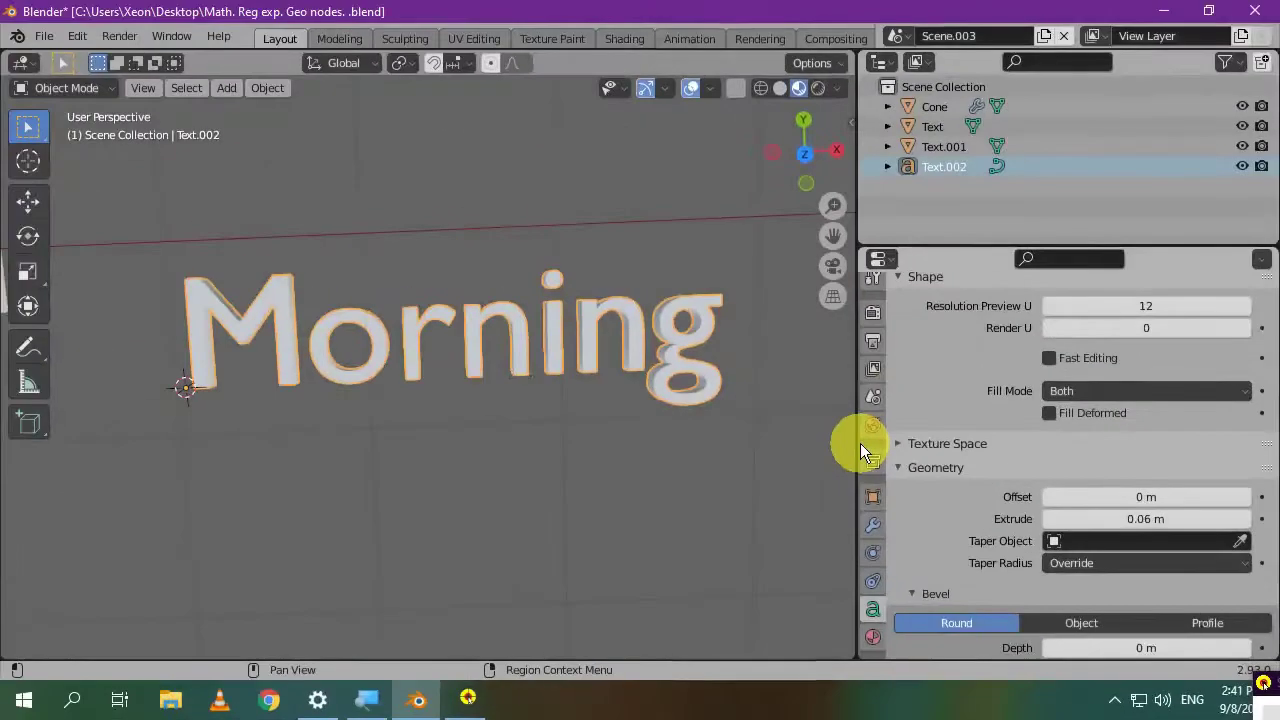
middle_click_drag(391, 129, 304, 195)
middle_click_drag(632, 379, 677, 537)
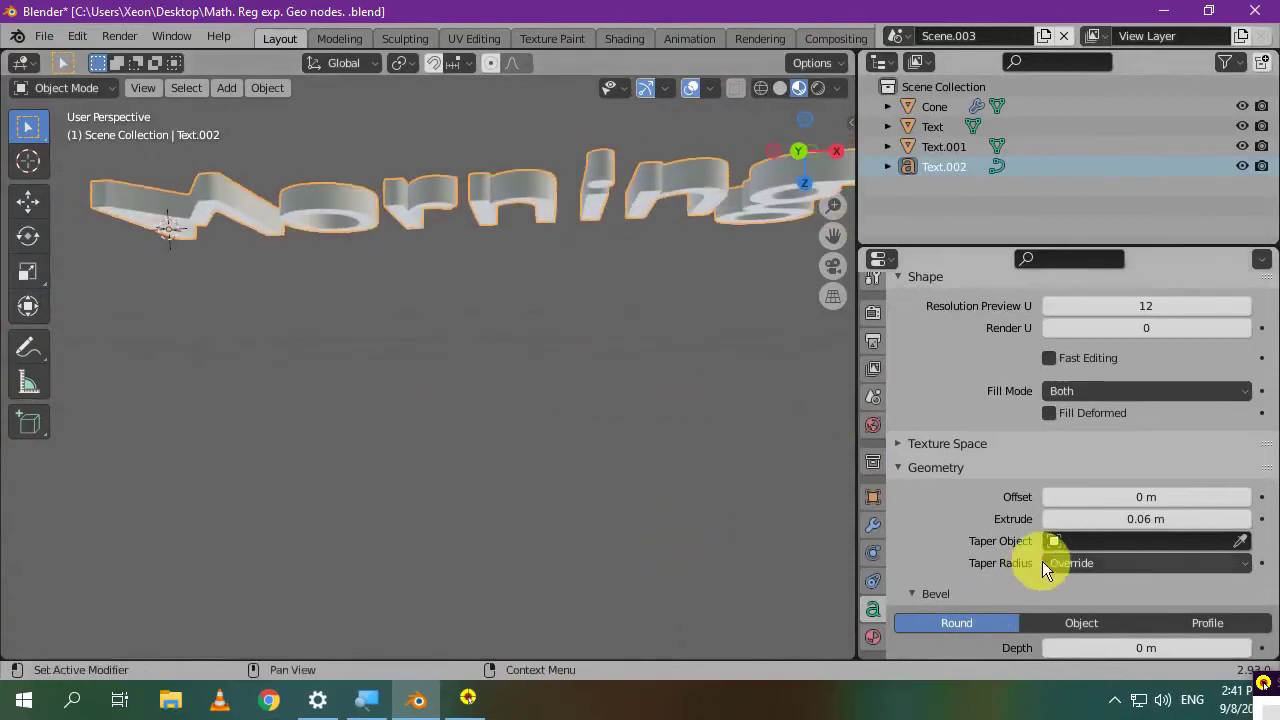
left_click(1082, 520)
type("0")
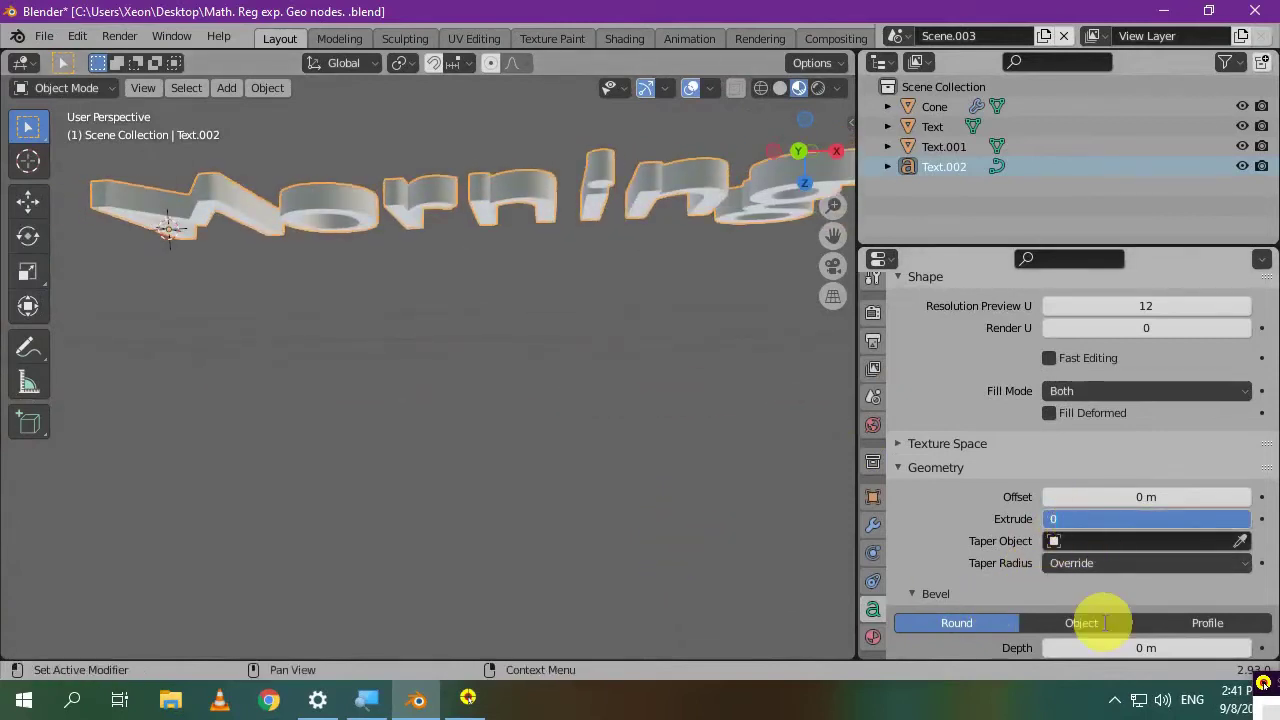
key("Return")
left_click(1147, 518)
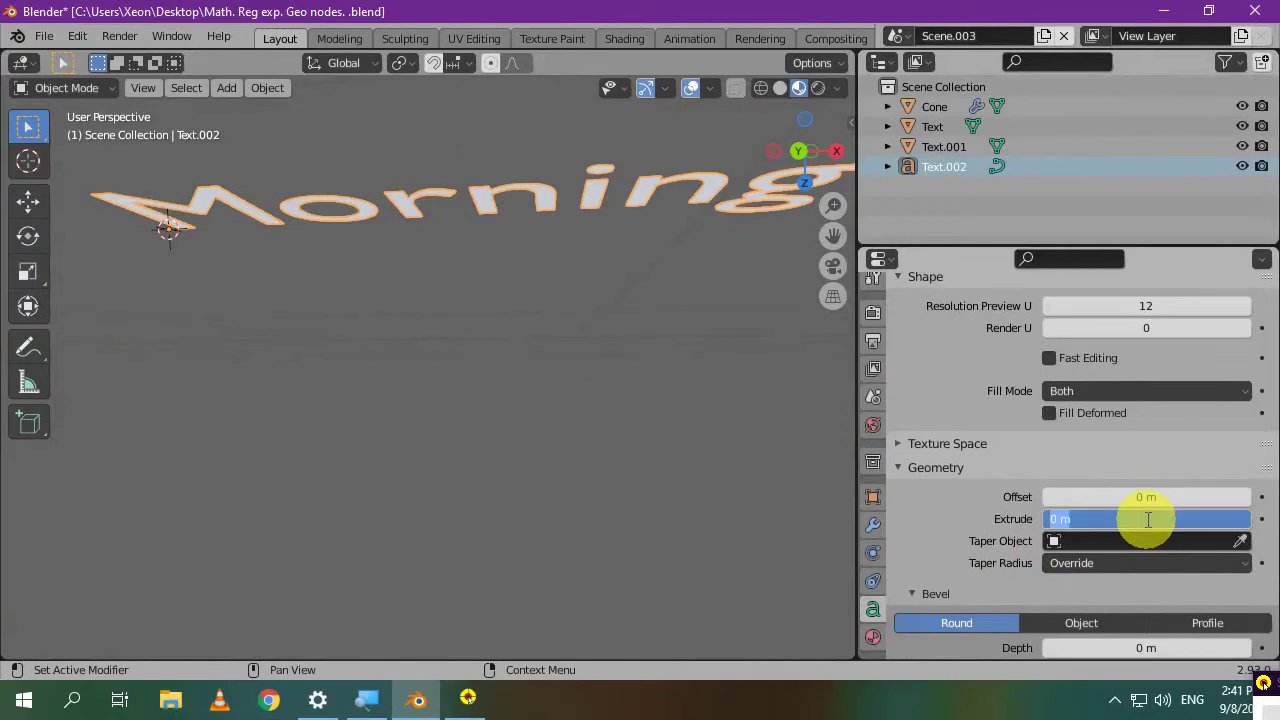
type(".06")
key("Return")
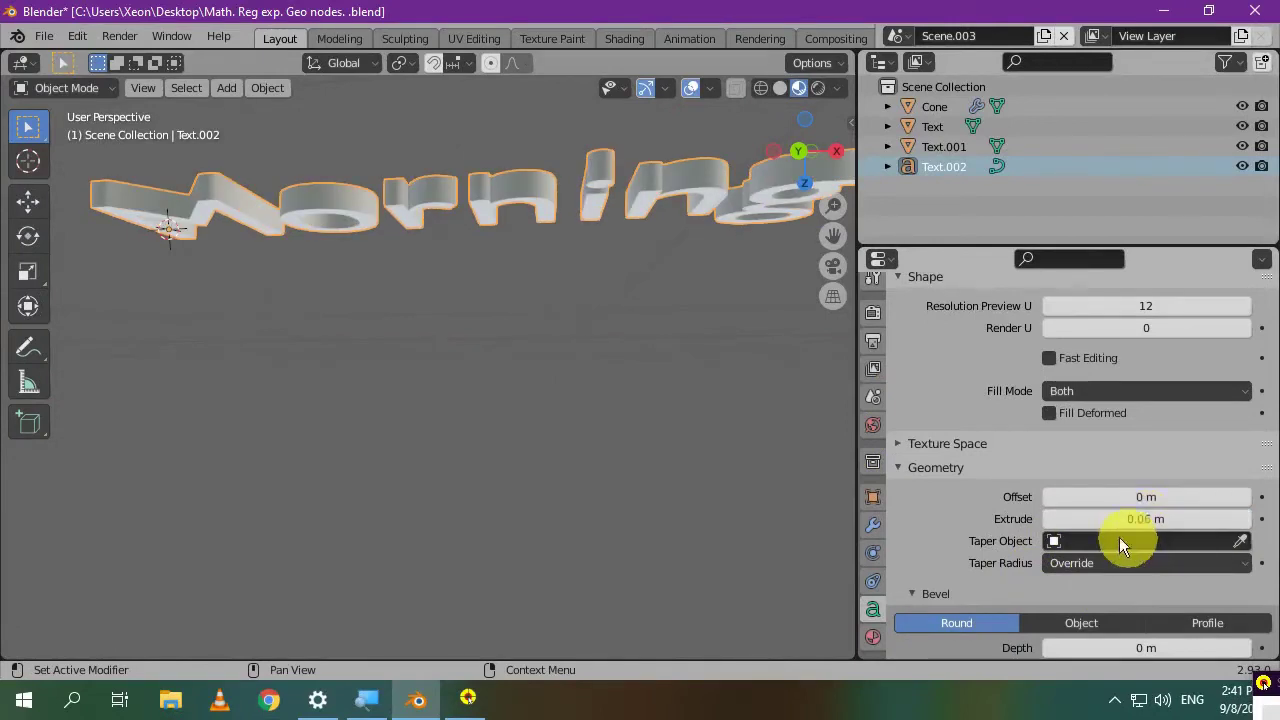
middle_click_drag(691, 434, 690, 402)
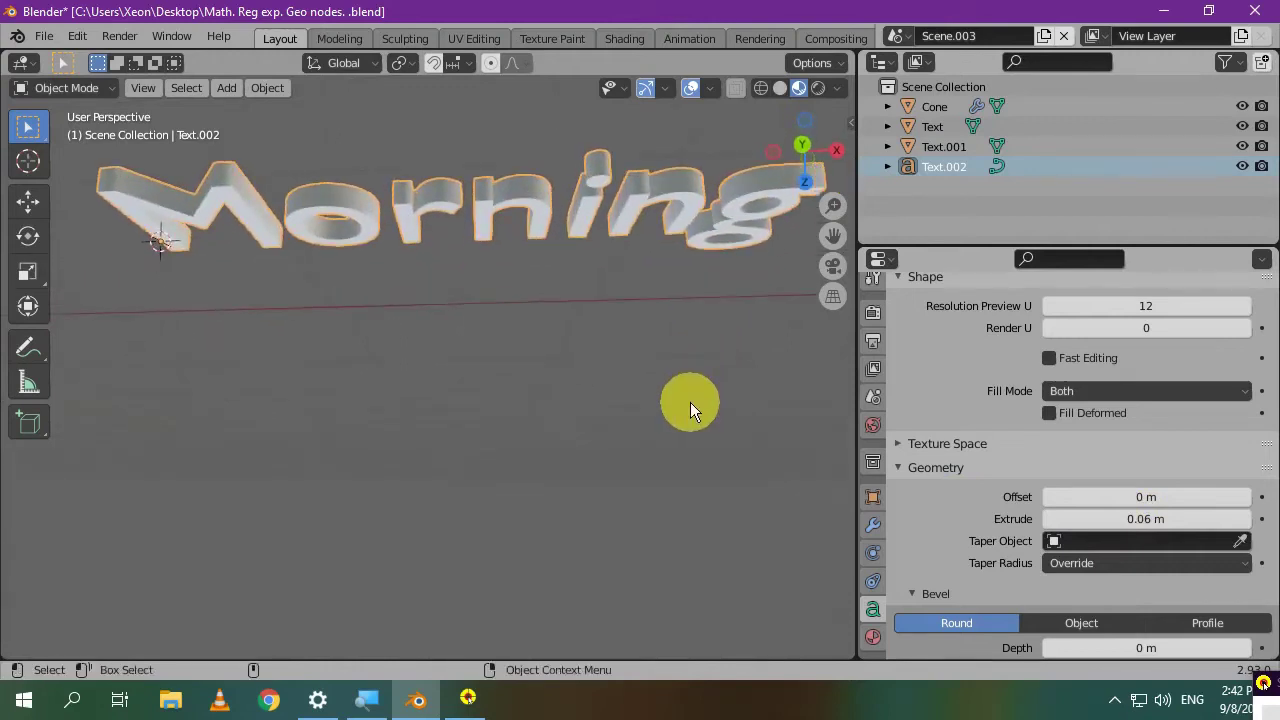
- Set the Morning text's round Bevel Depth to 0.02 m in the Geometry settings
scroll(966, 509, "down", 5)
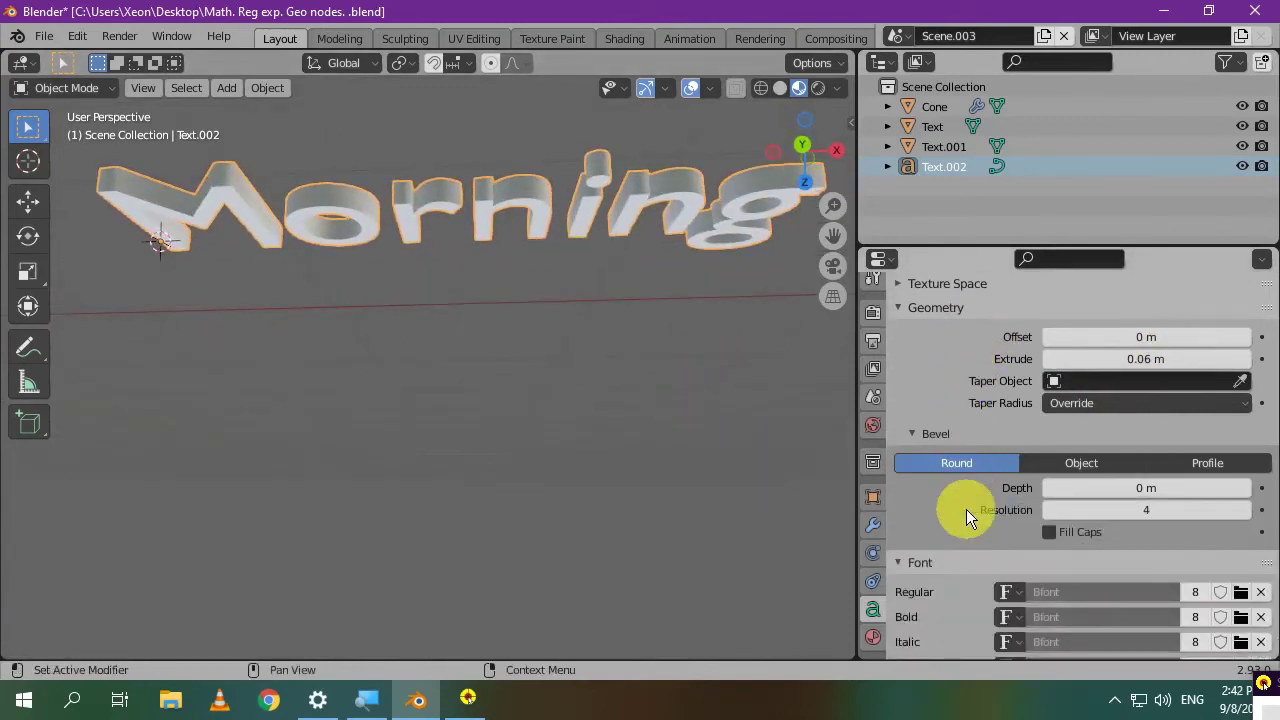
left_click(1238, 451)
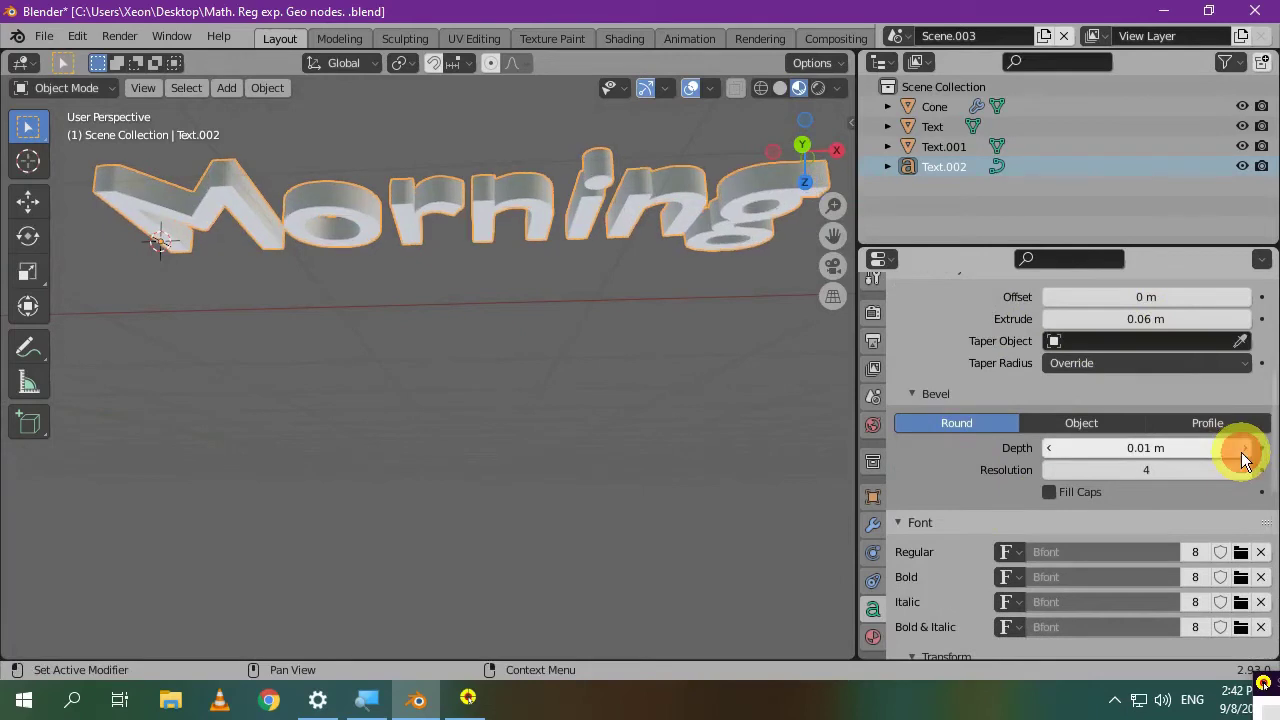
left_click(1242, 452)
left_click(1242, 452)
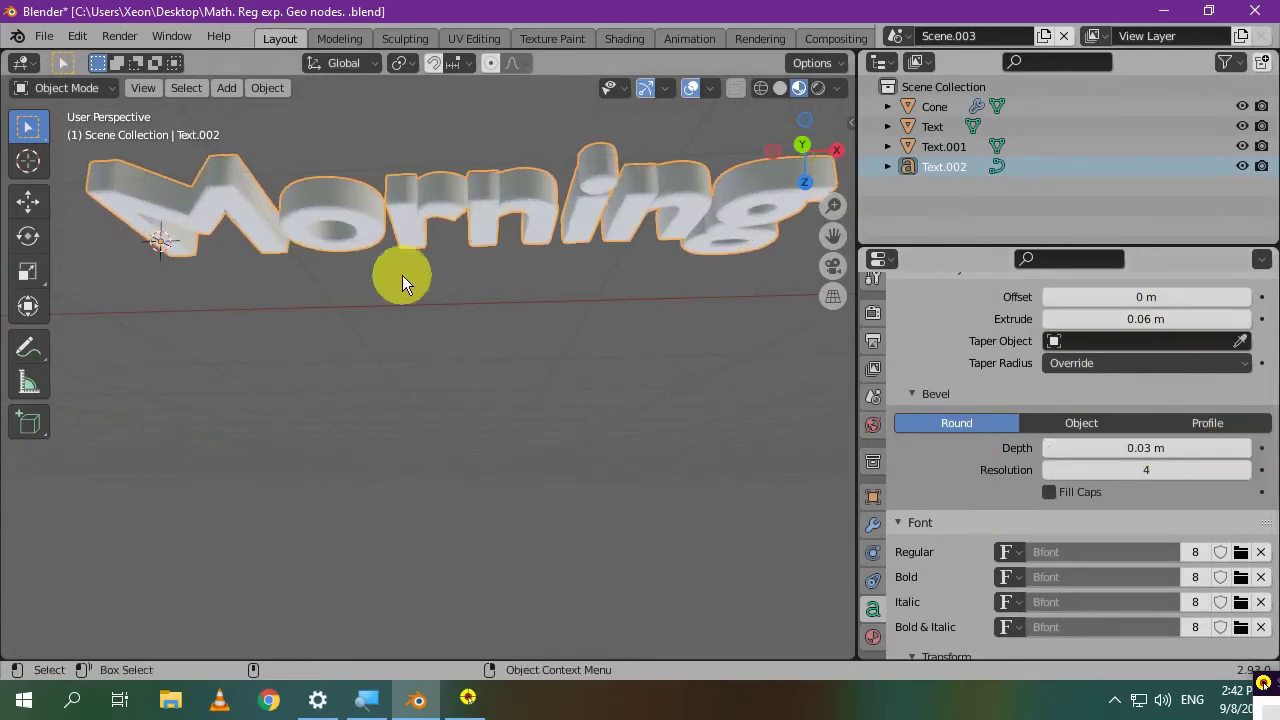
scroll(402, 277, "up", 3)
middle_click_drag(402, 278, 436, 118)
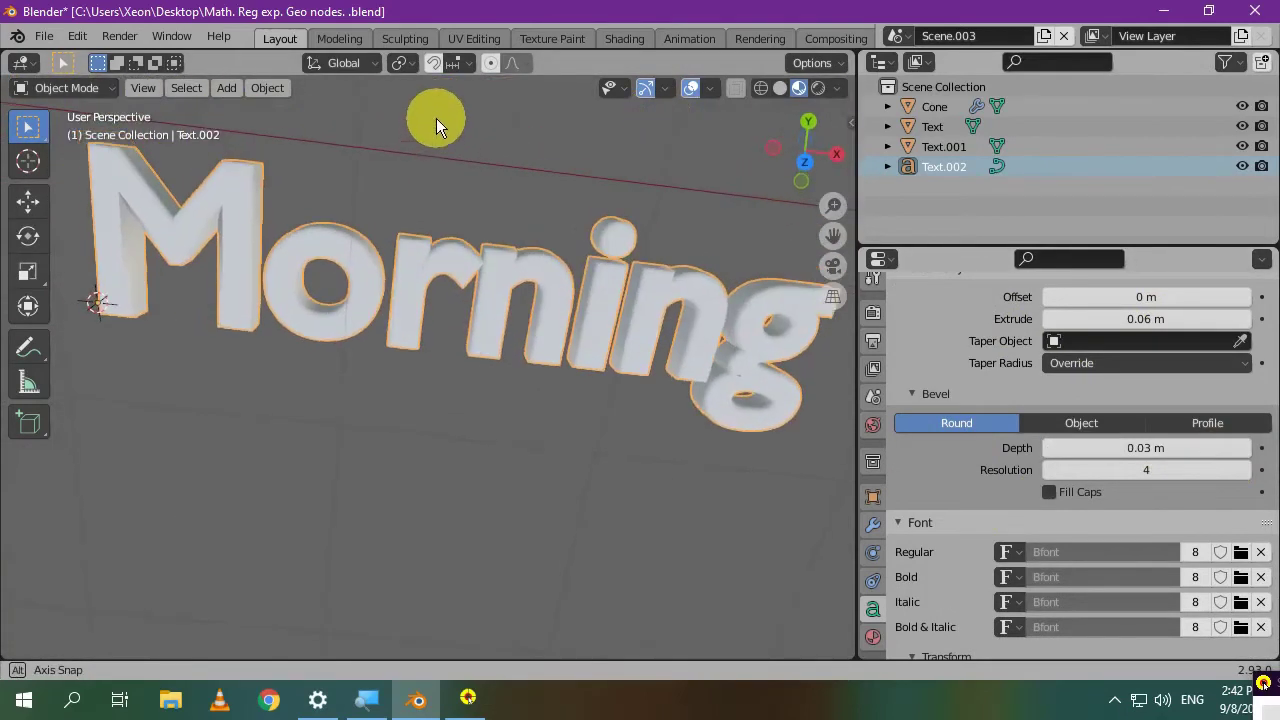
scroll(471, 235, "up", 4)
scroll(440, 350, "up", 2)
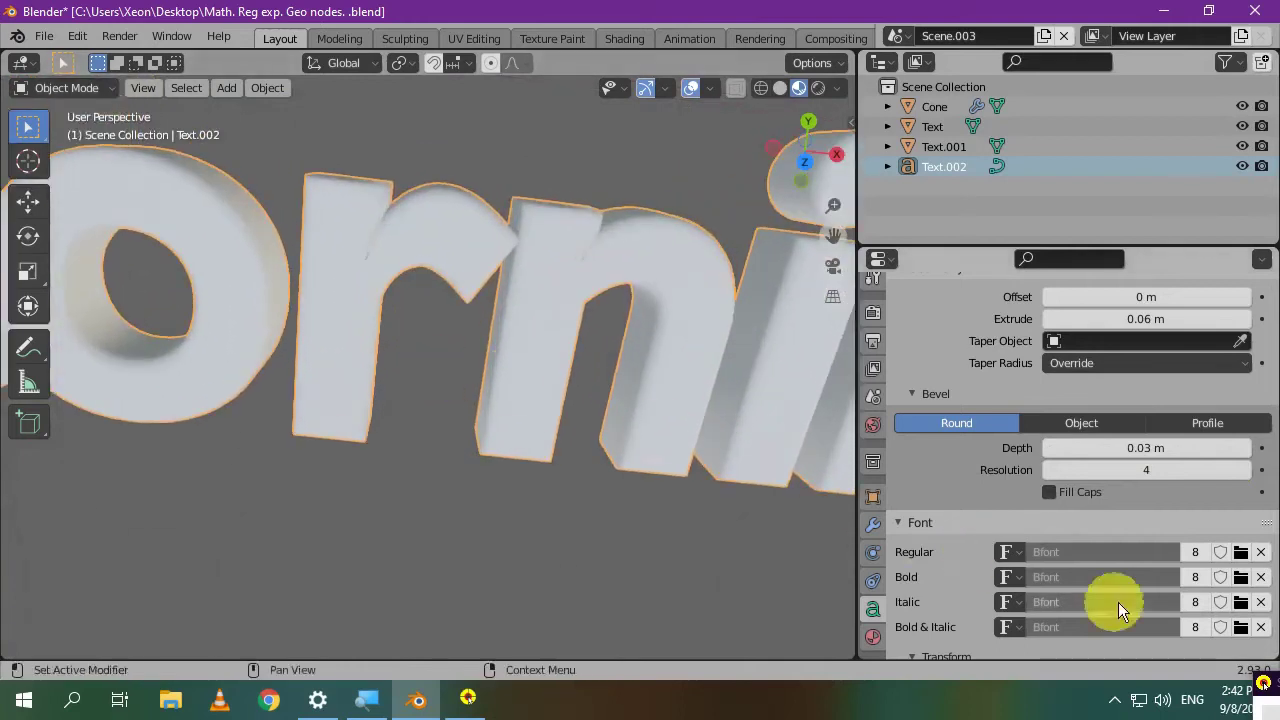
left_click(1080, 447)
type("0")
key("Return")
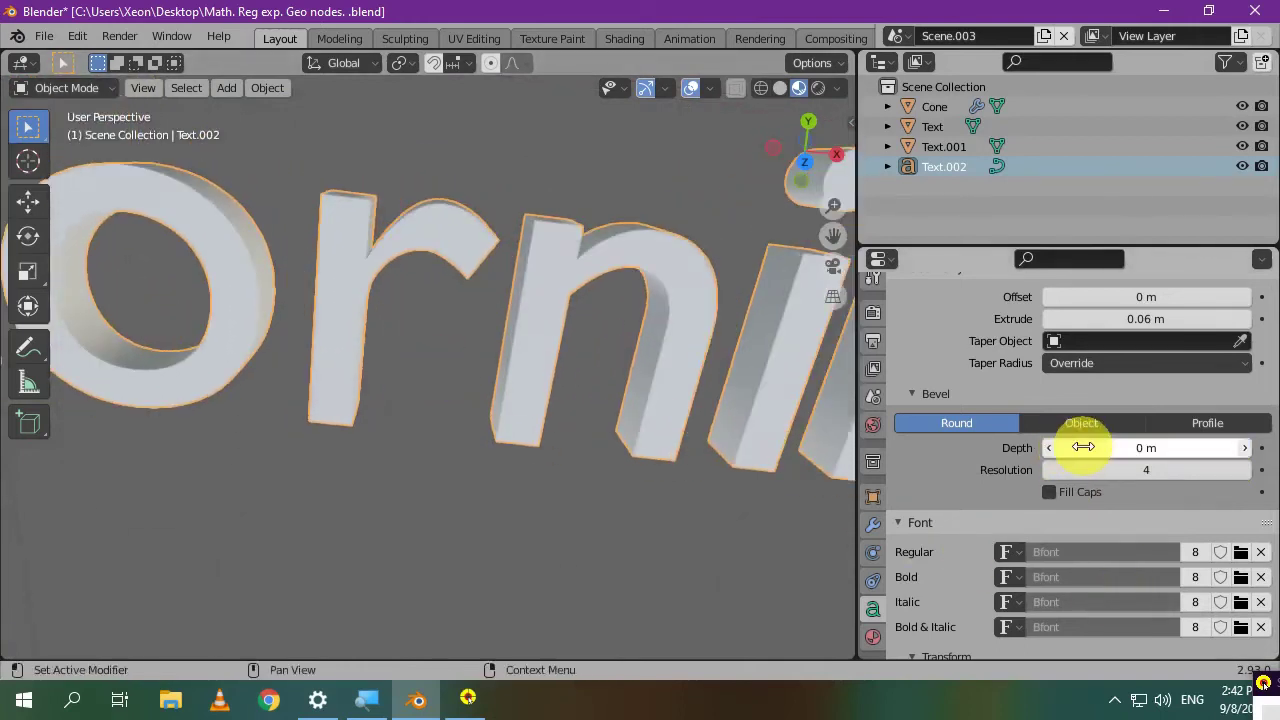
left_click(1244, 449)
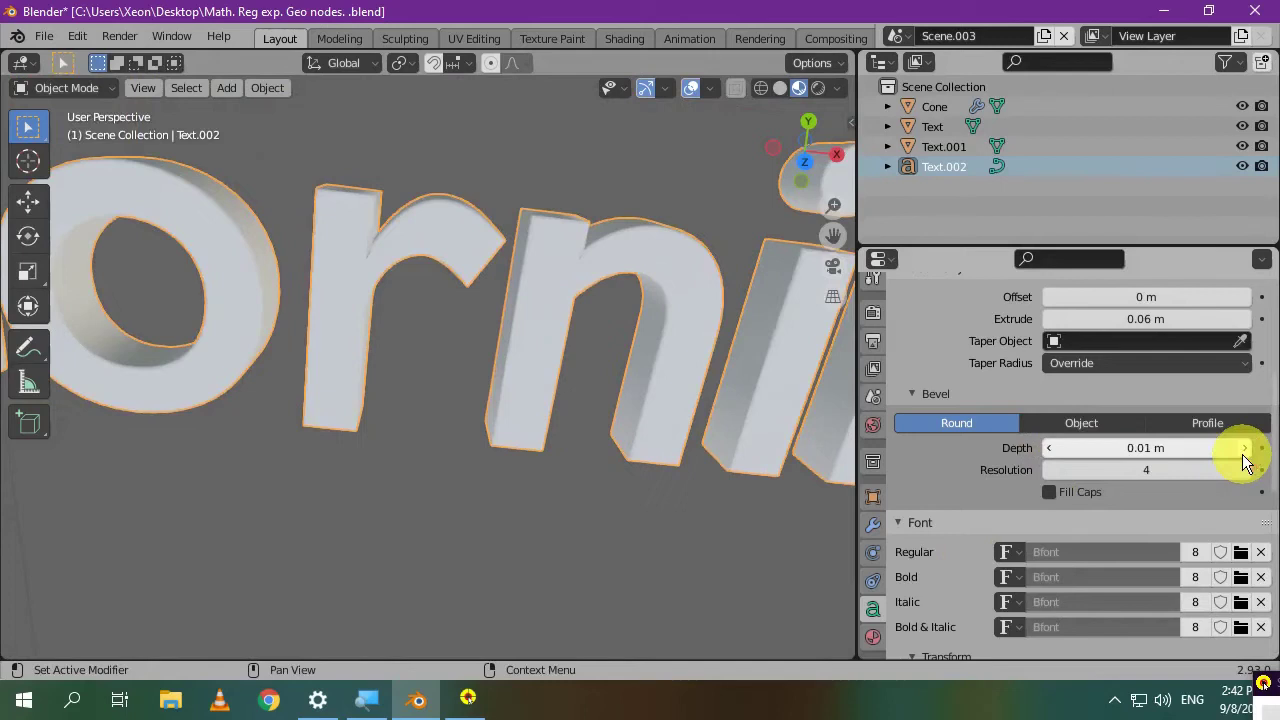
left_click(1244, 449)
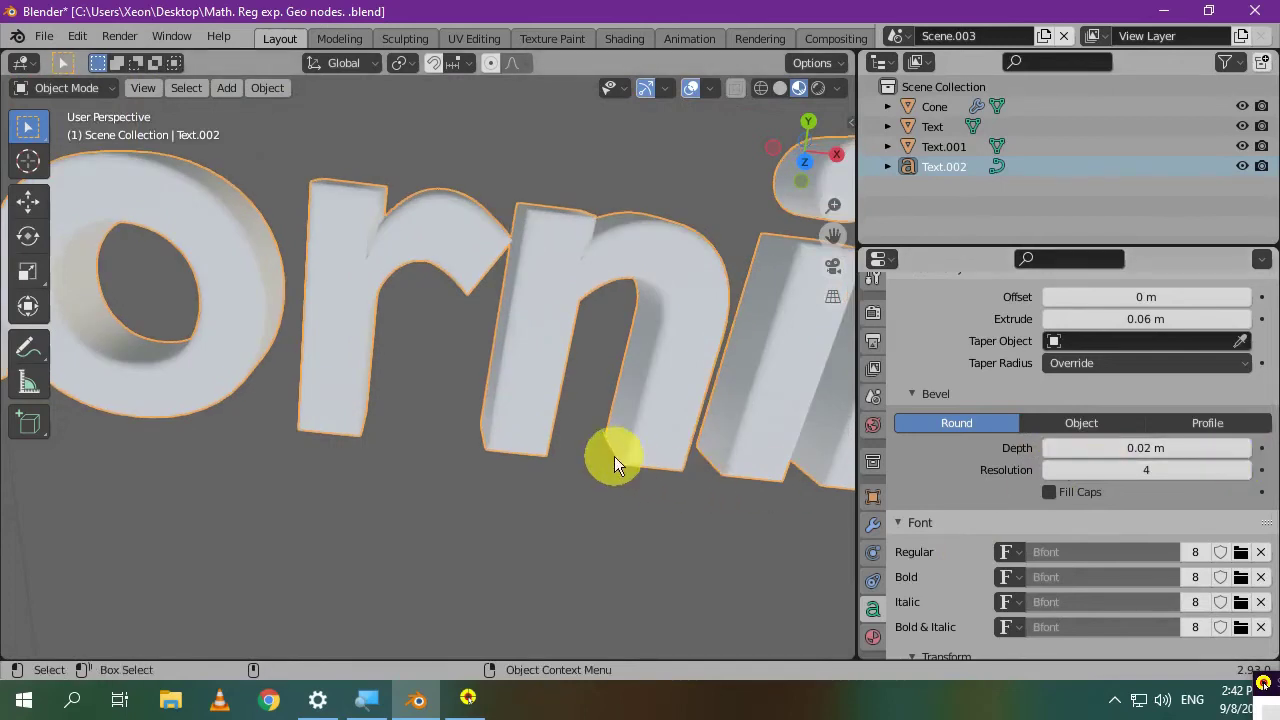
scroll(614, 456, "down", 3)
middle_click_drag(612, 457, 569, 429)
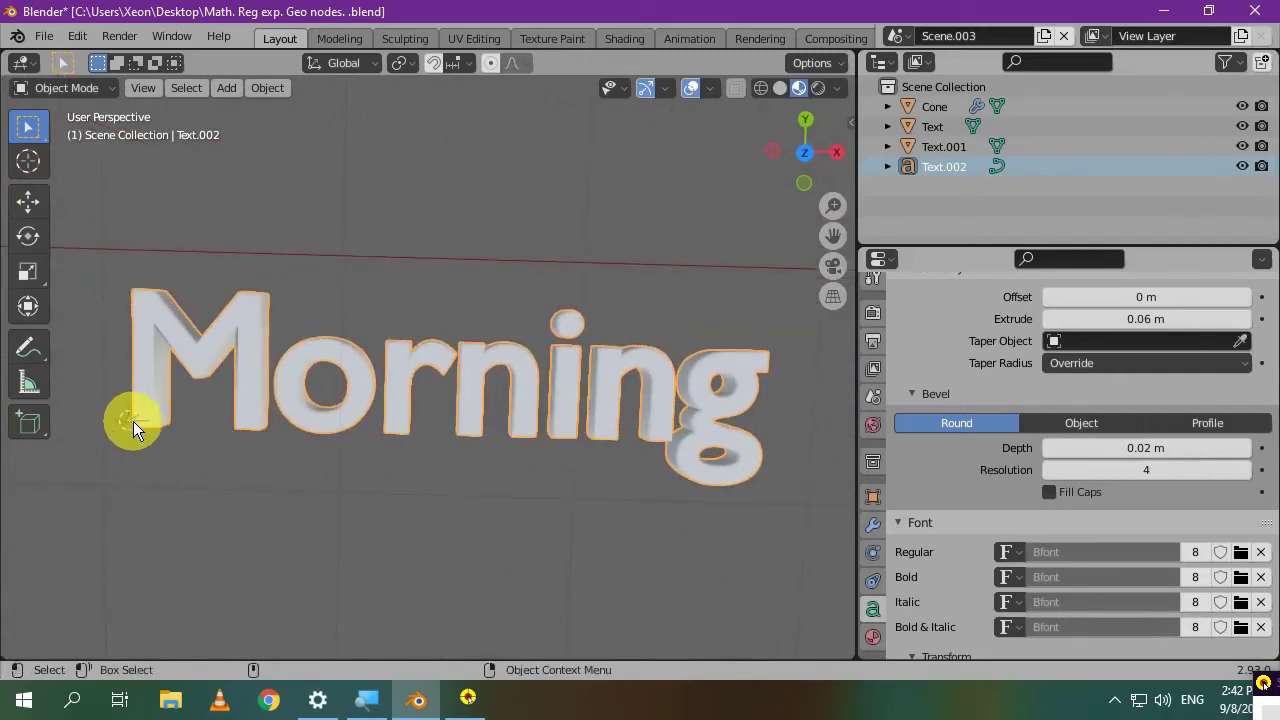
scroll(1006, 490, "down", 5)
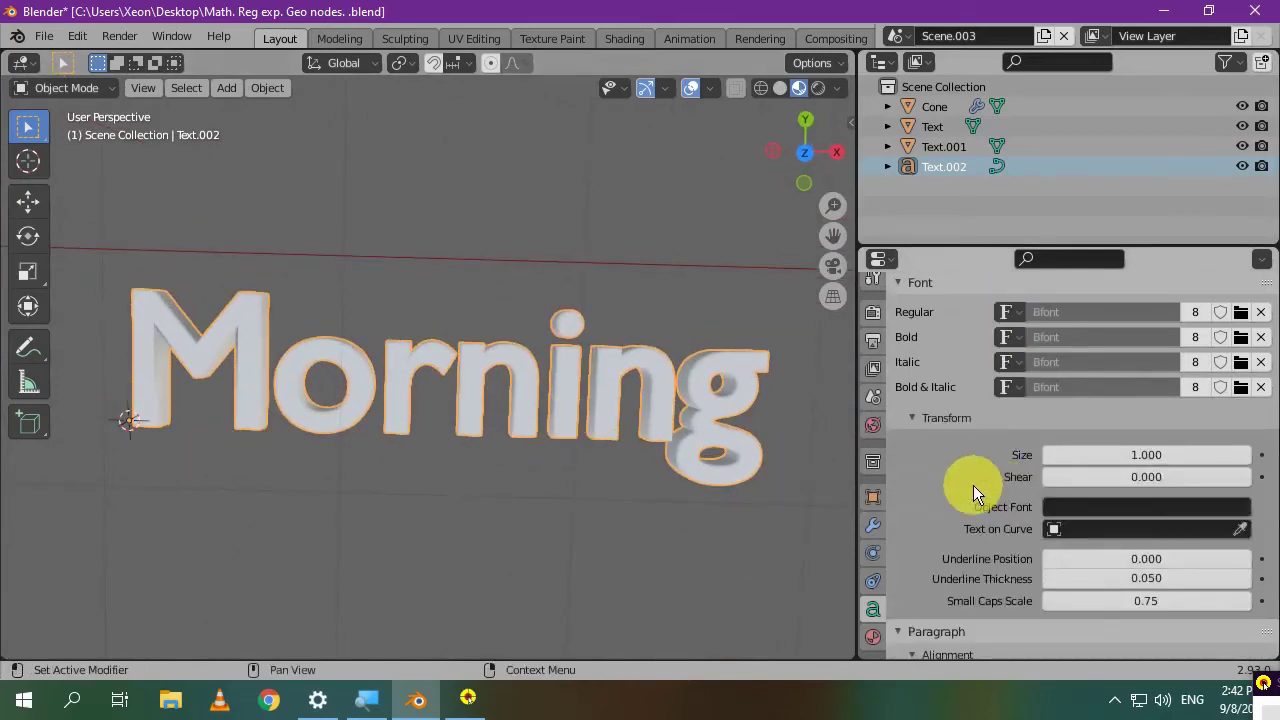
scroll(973, 485, "down", 5)
scroll(973, 485, "down", 1)
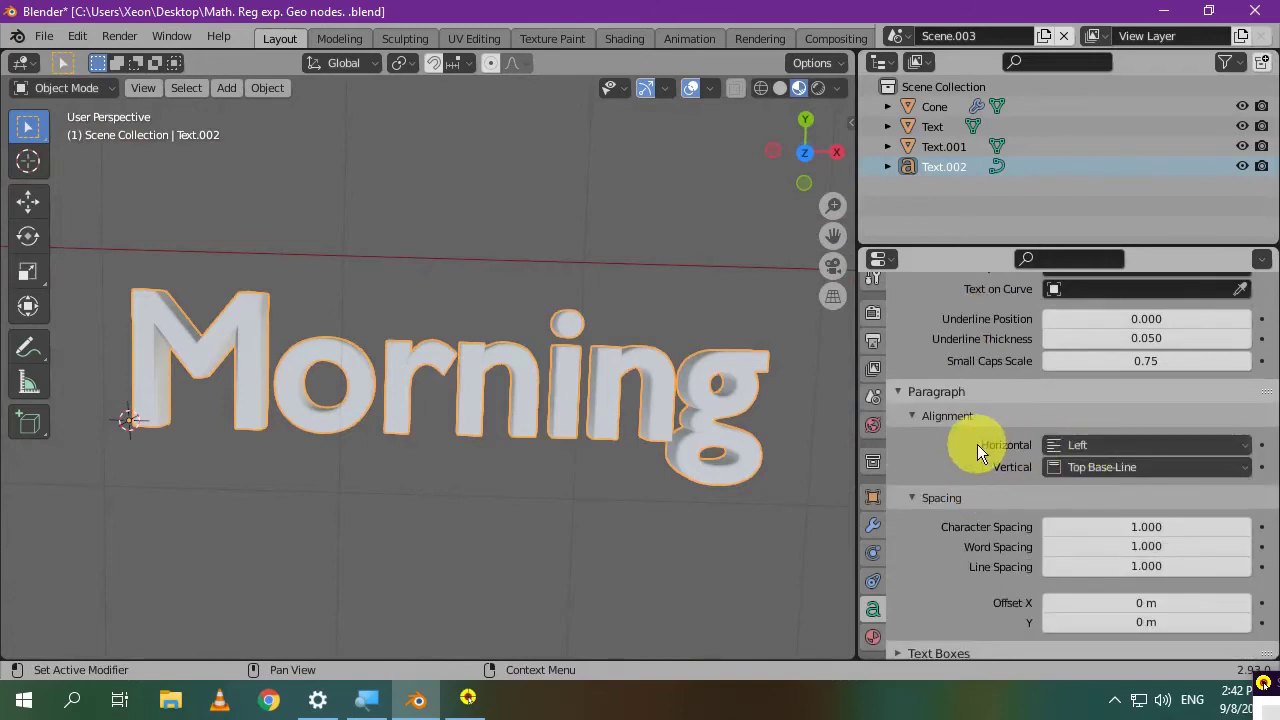
left_click(1141, 452)
left_click(1133, 486)
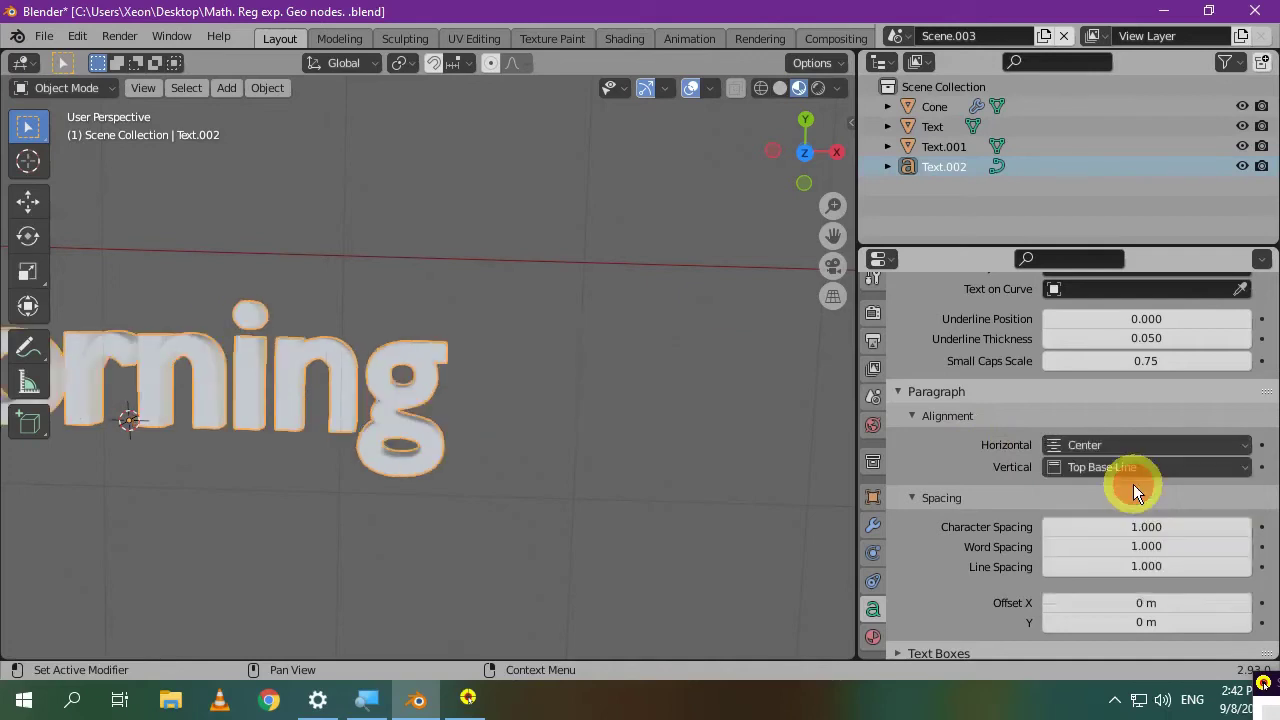
middle_click_drag(395, 443, 767, 429, "shift")
scroll(696, 431, "up", 2)
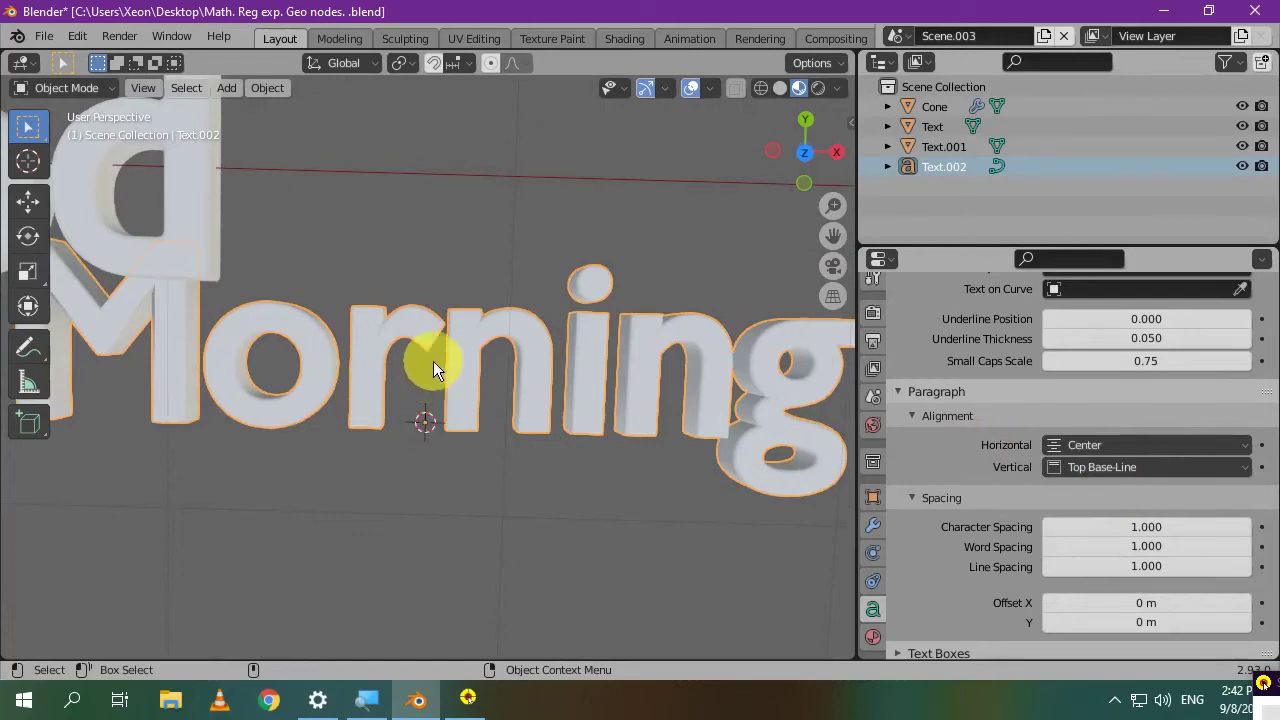
left_click(1135, 470)
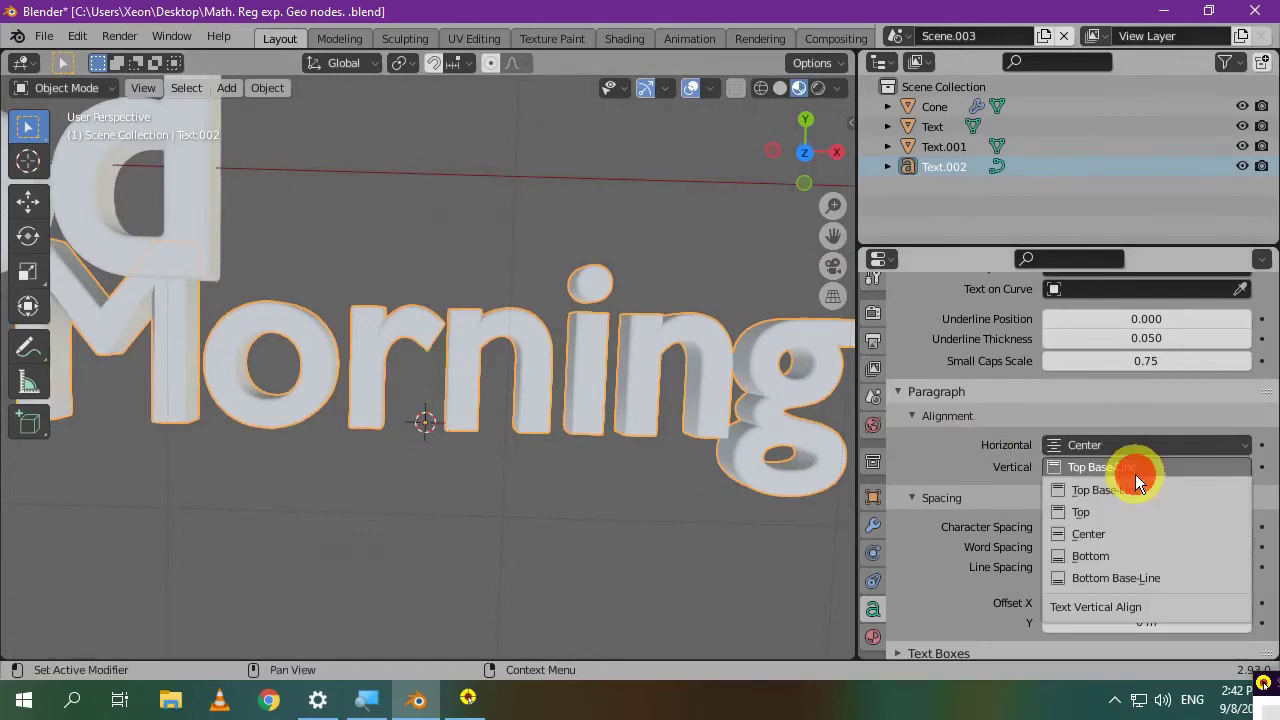
left_click(1100, 530)
scroll(543, 496, "down", 3)
middle_click_drag(536, 446, 538, 459)
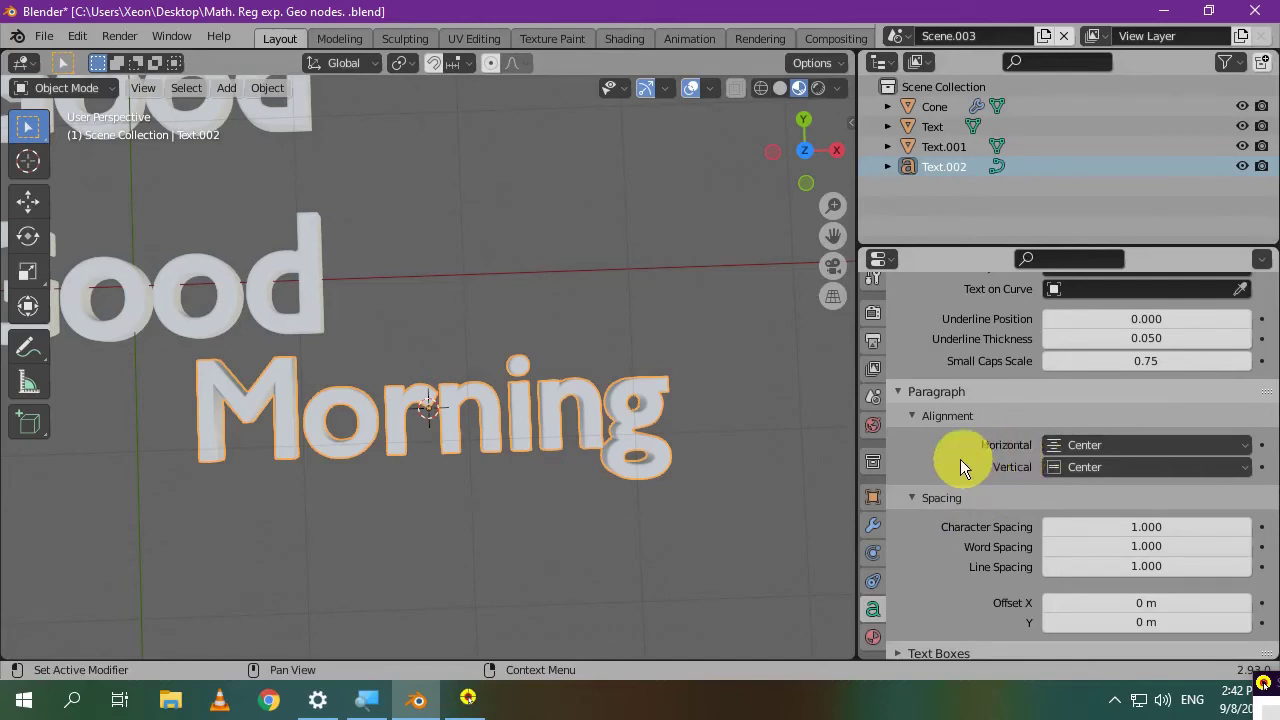
left_click(1080, 447)
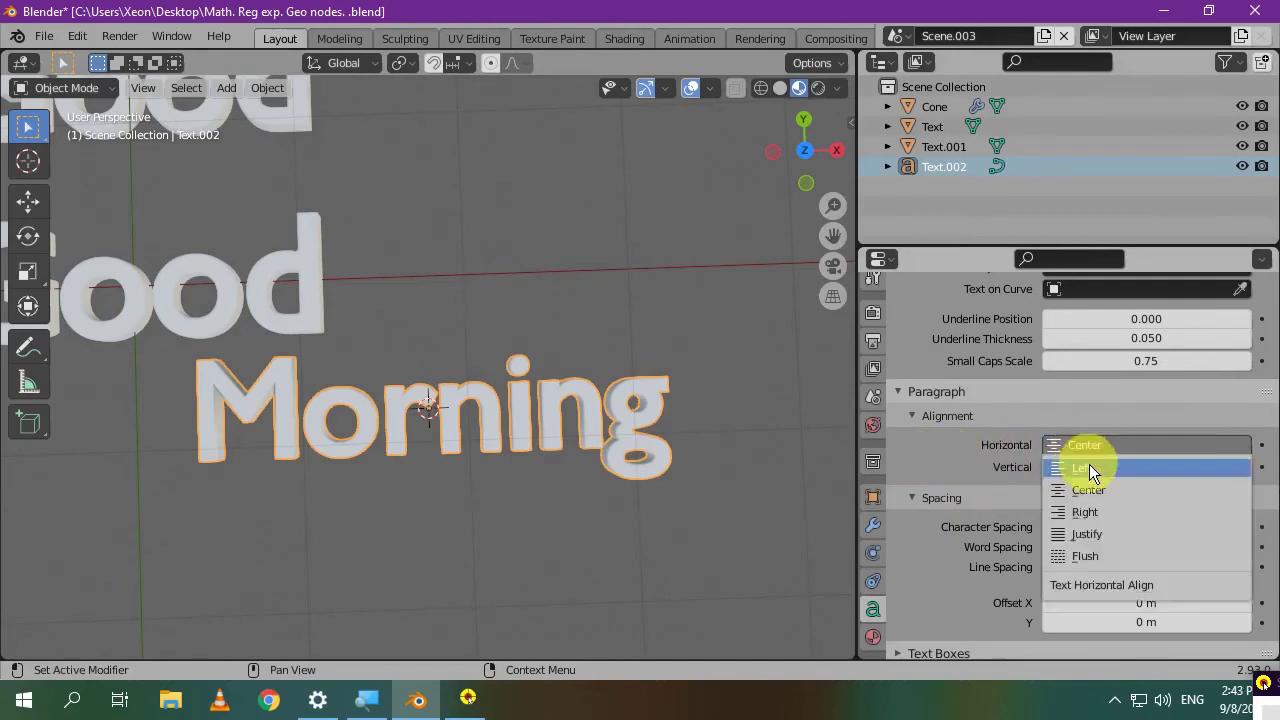
left_click(1090, 466)
left_click(1098, 467)
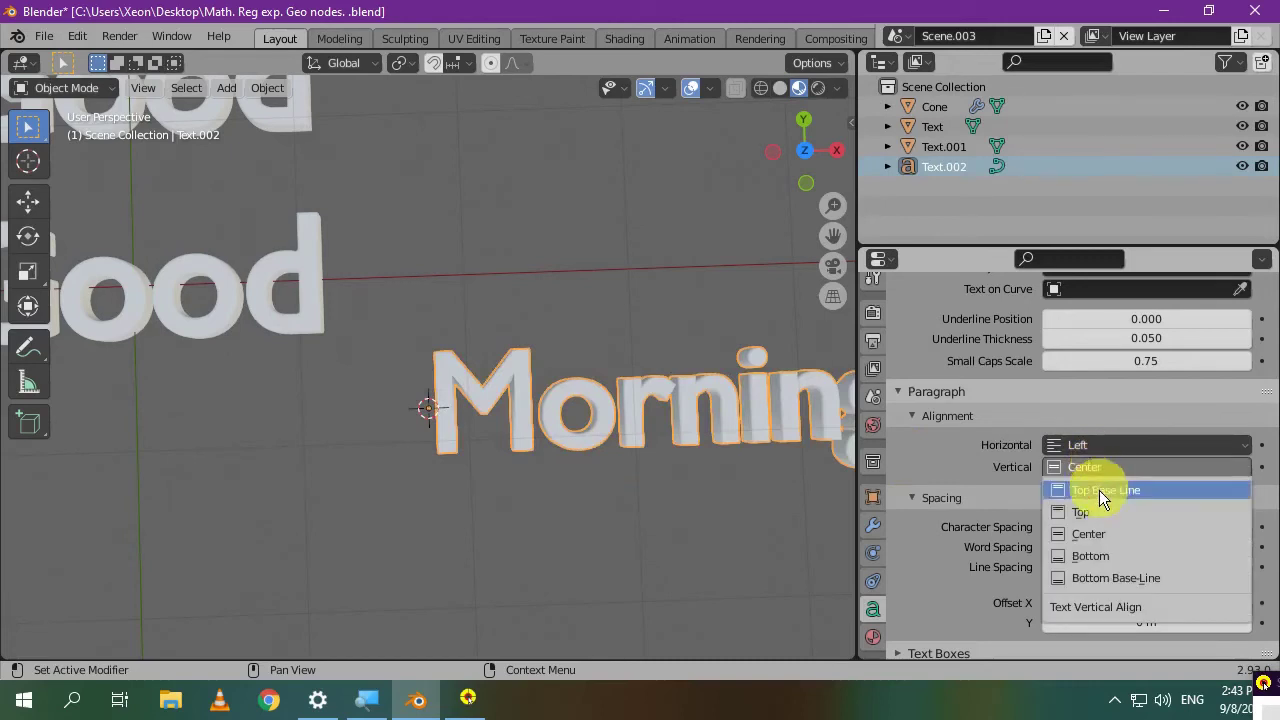
left_click(1102, 491)
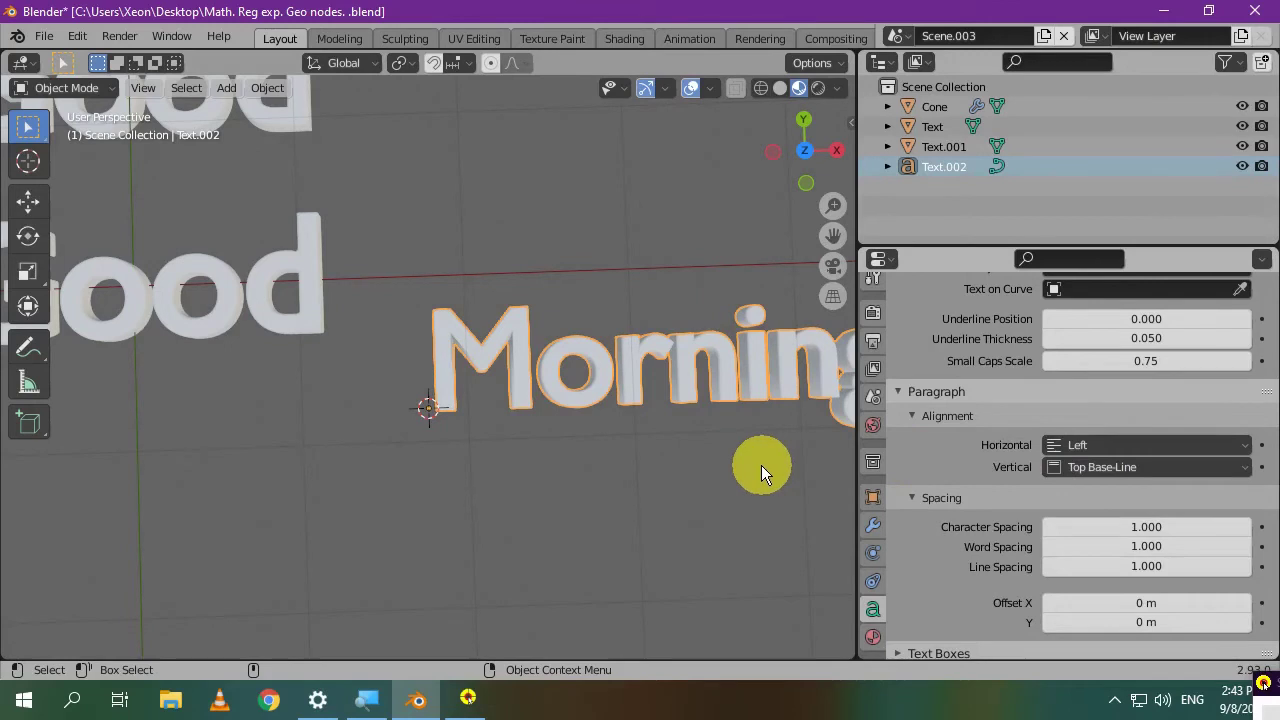
middle_click_drag(761, 465, 548, 481, "shift")
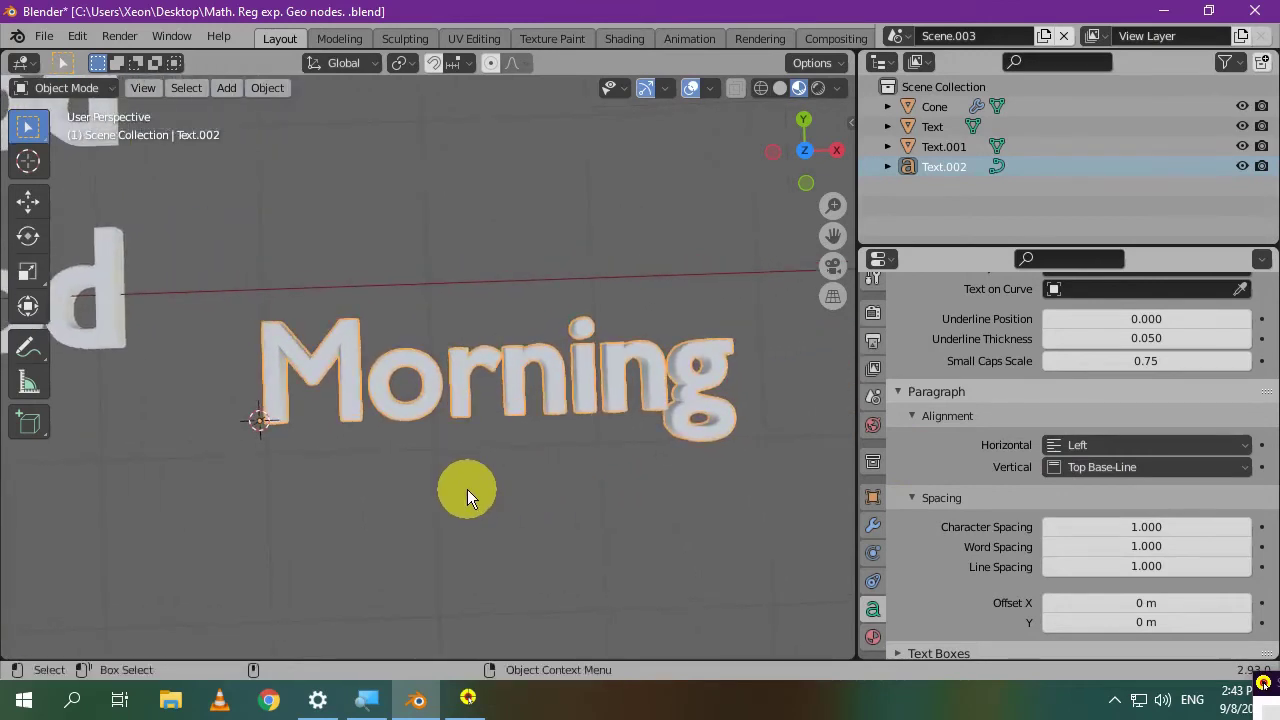
scroll(490, 488, "up", 1)
- Retype the 'ing' ending of the Morning text in Edit Mode, then return to Object Mode
left_click(87, 89)
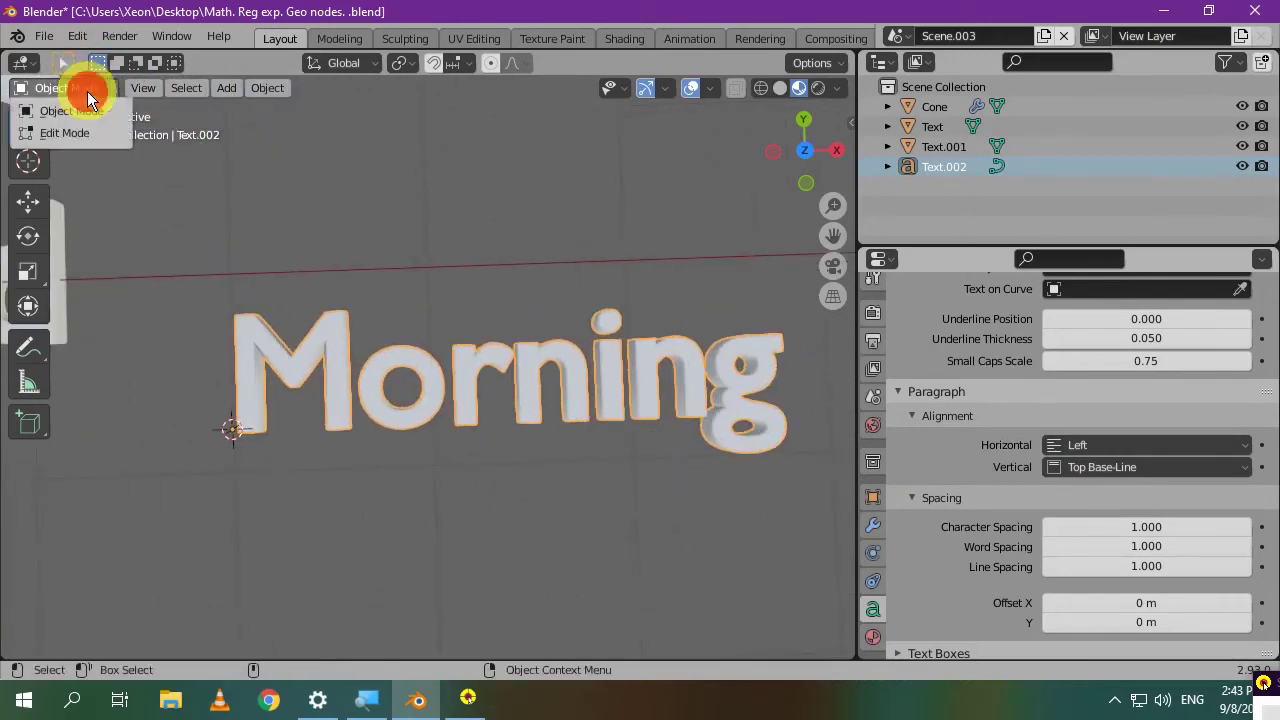
left_click(91, 127)
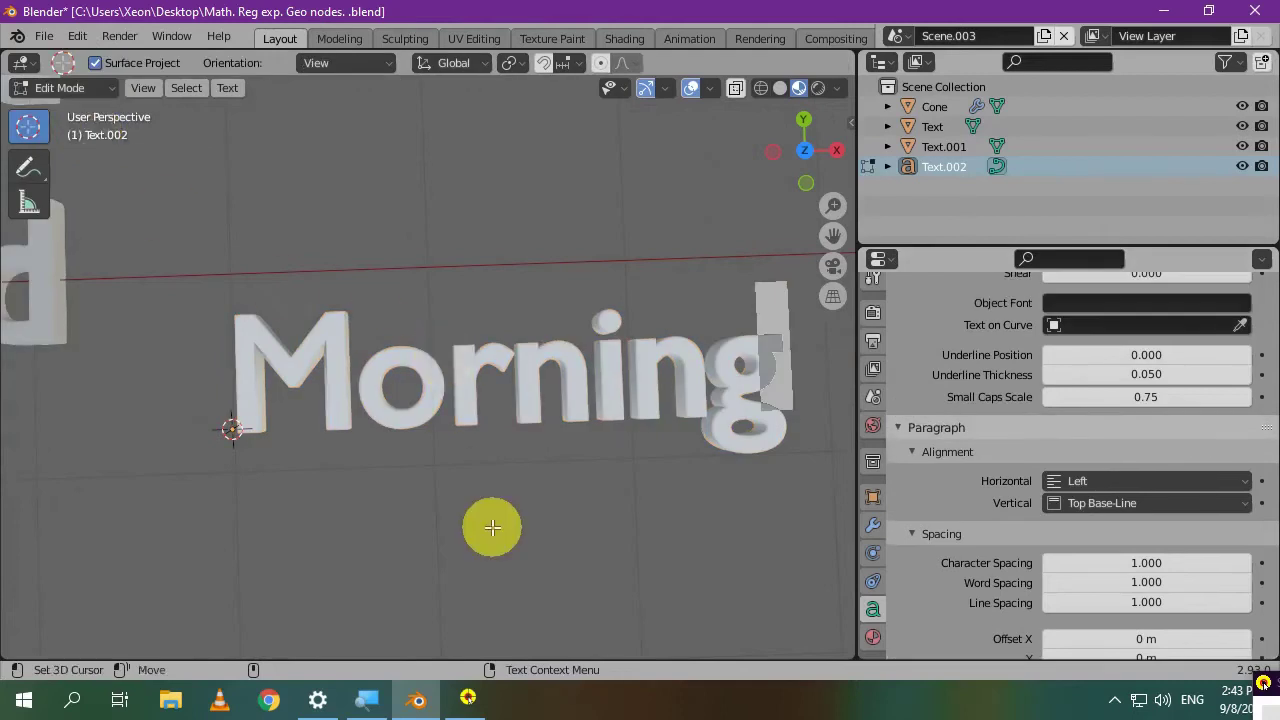
key("BackSpace")
key("BackSpace")
key("BackSpace")
type("ing")
key("Tab")
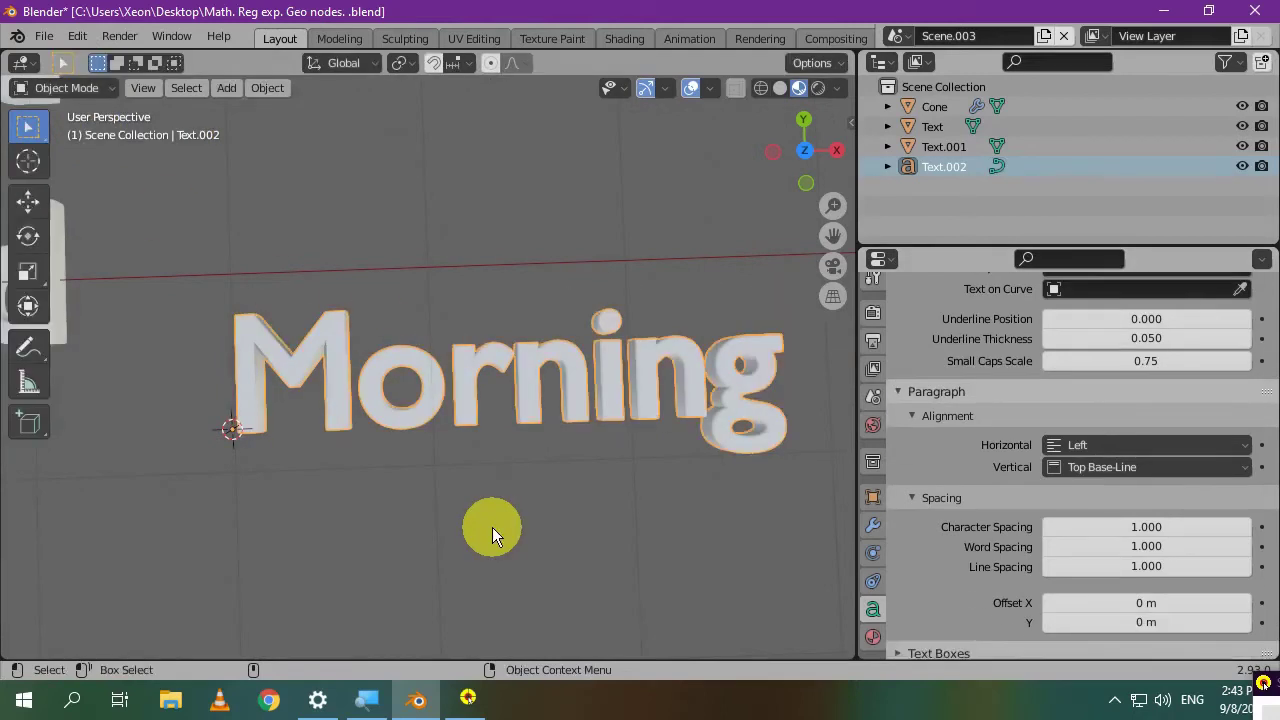
- Convert the Morning text object Text.002 into a mesh
scroll(485, 455, "up", 2)
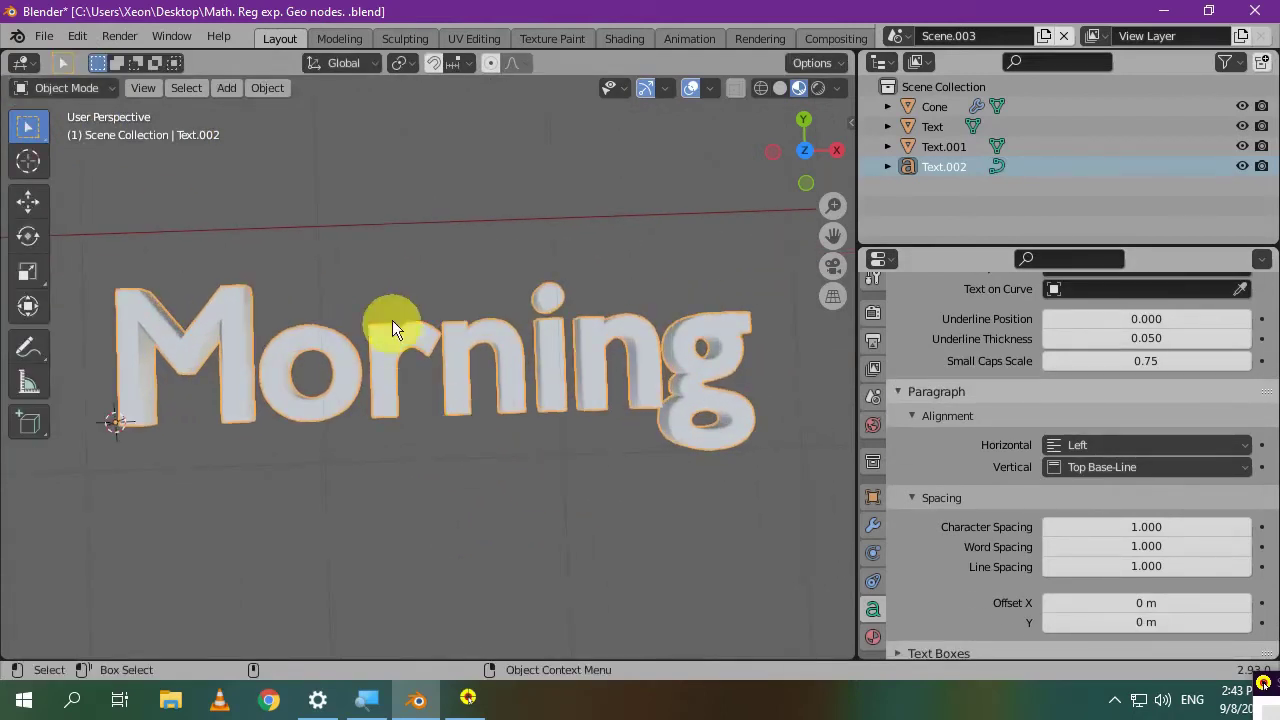
scroll(392, 320, "up", 1)
right_click(419, 293)
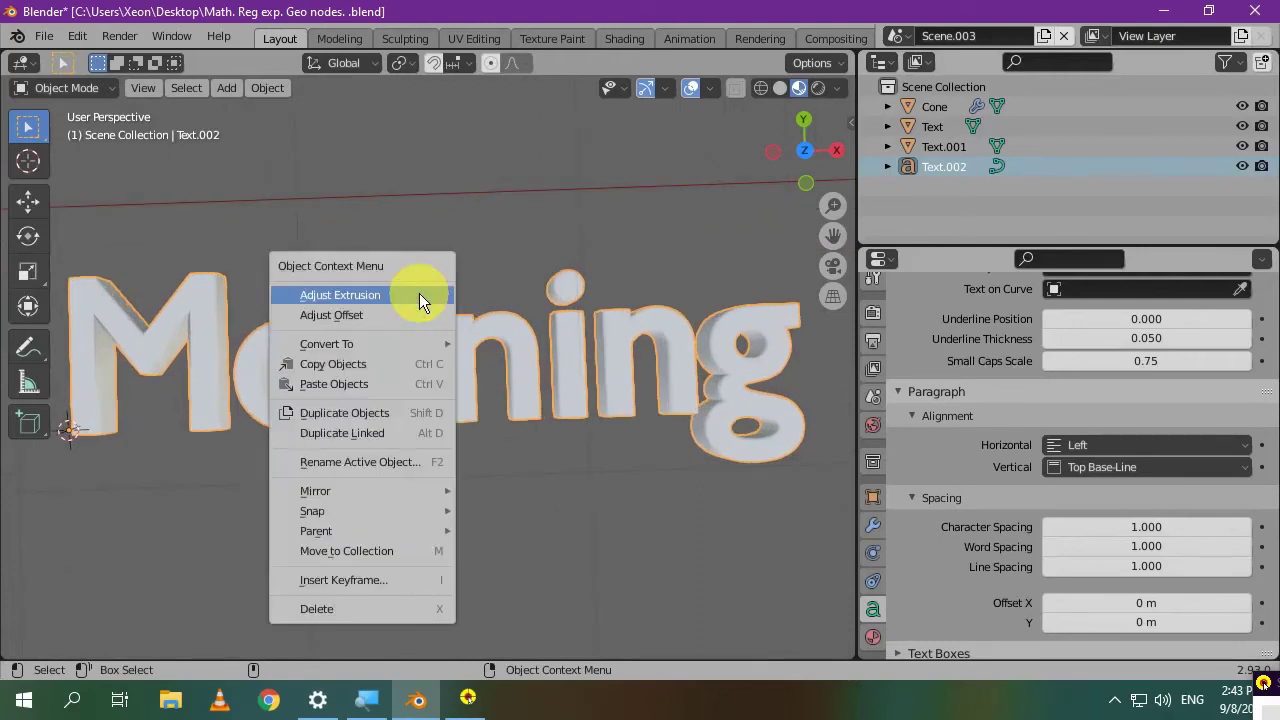
mouse_move(403, 346)
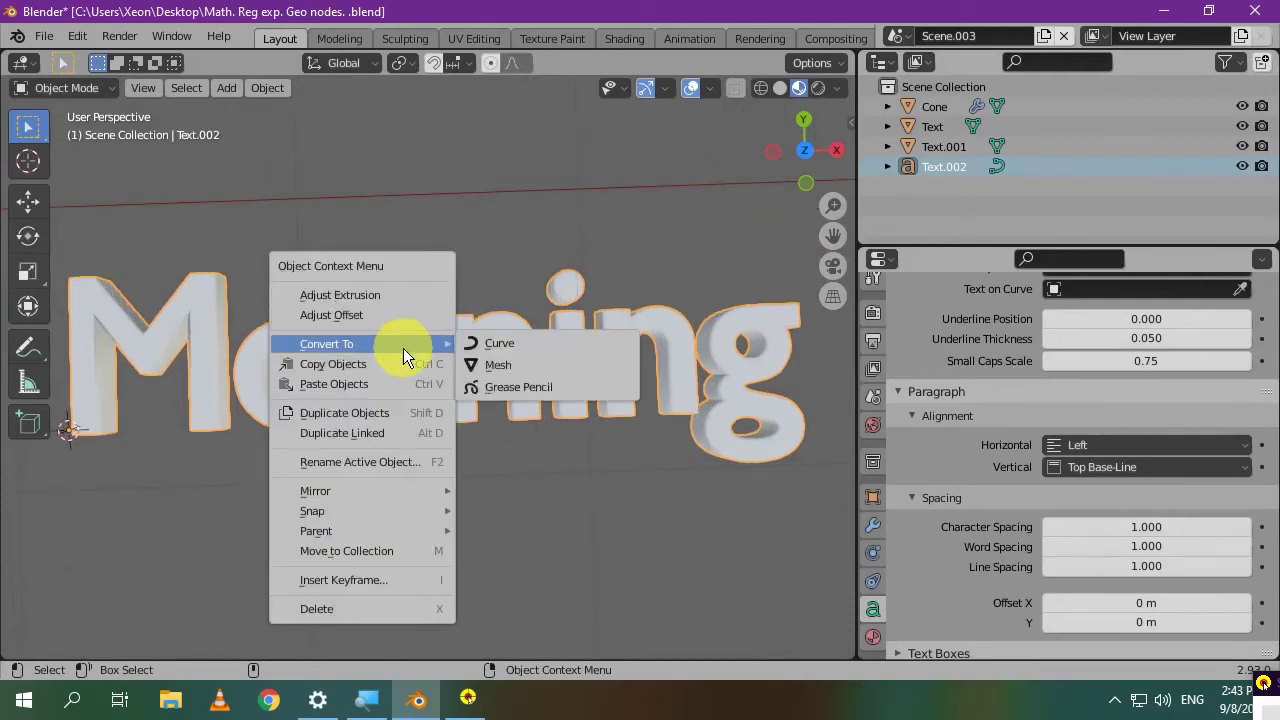
left_click(549, 367)
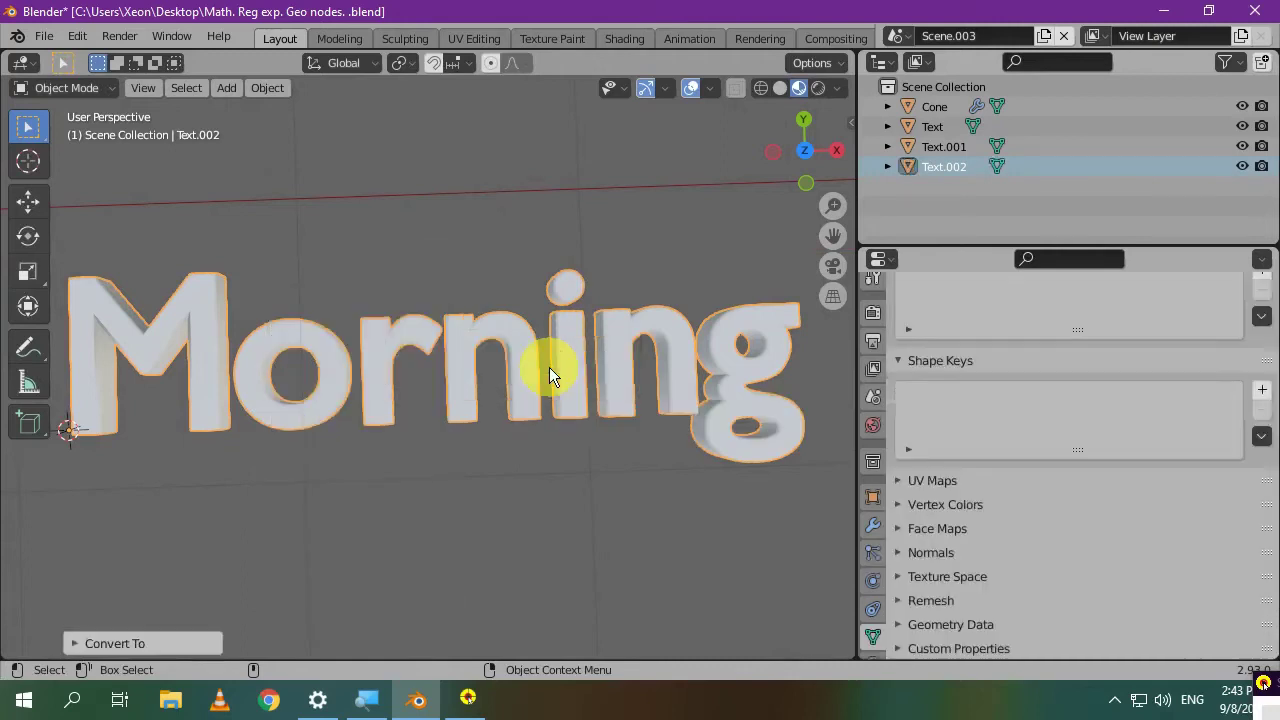
scroll(549, 367, "down", 2)
scroll(590, 404, "up", 1)
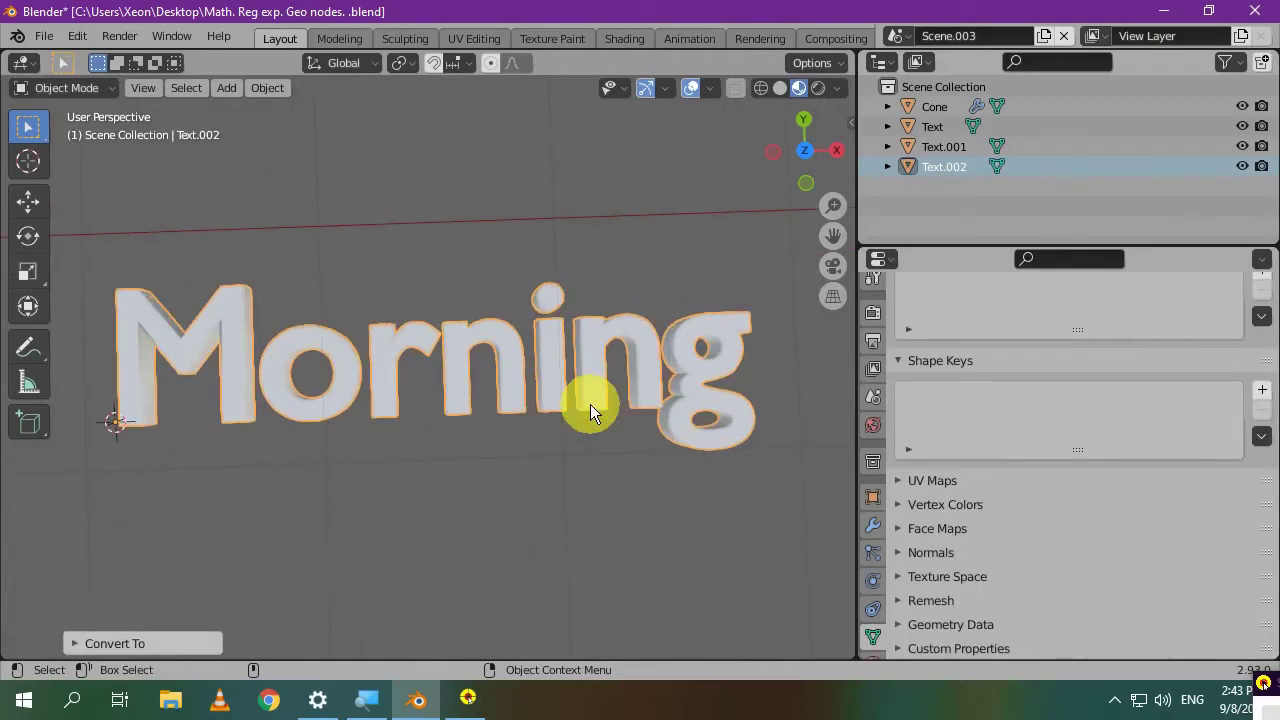
- Put the converted Morning mesh into Edit Mode and zoom in on the letters
left_click(64, 90)
left_click(90, 131)
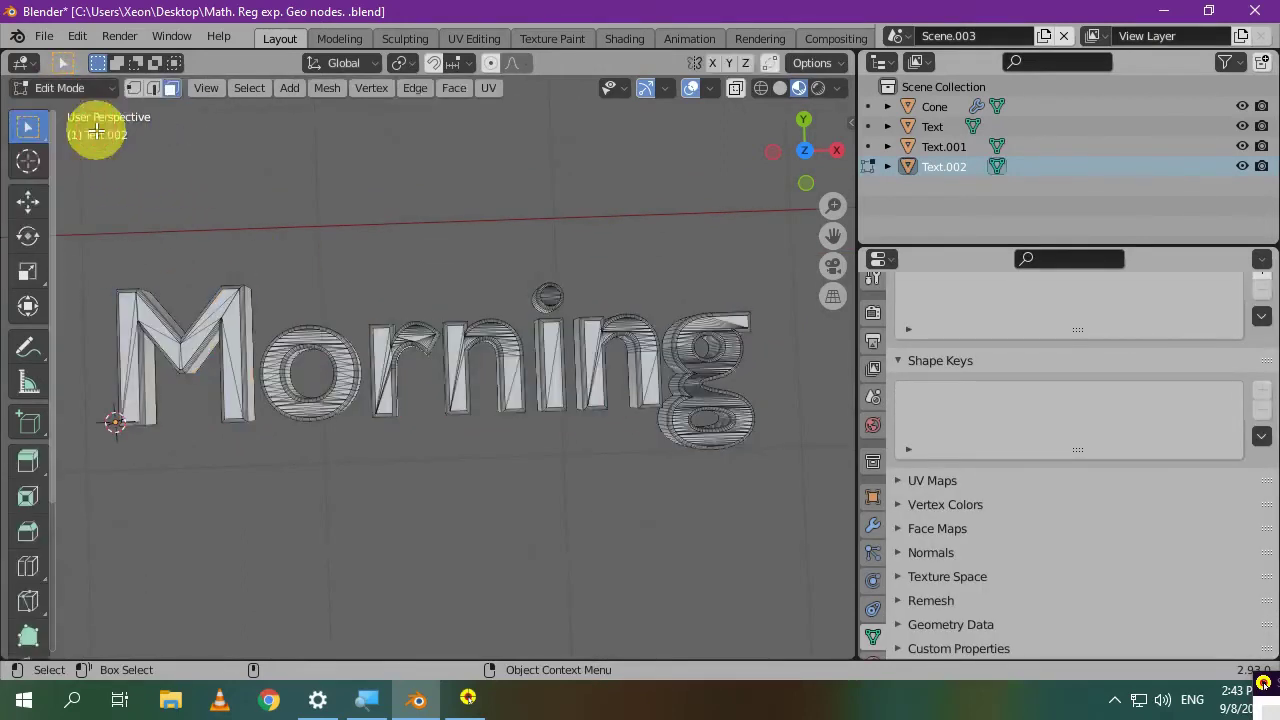
scroll(363, 375, "up", 2)
scroll(358, 372, "up", 2)
scroll(623, 394, "down", 3)
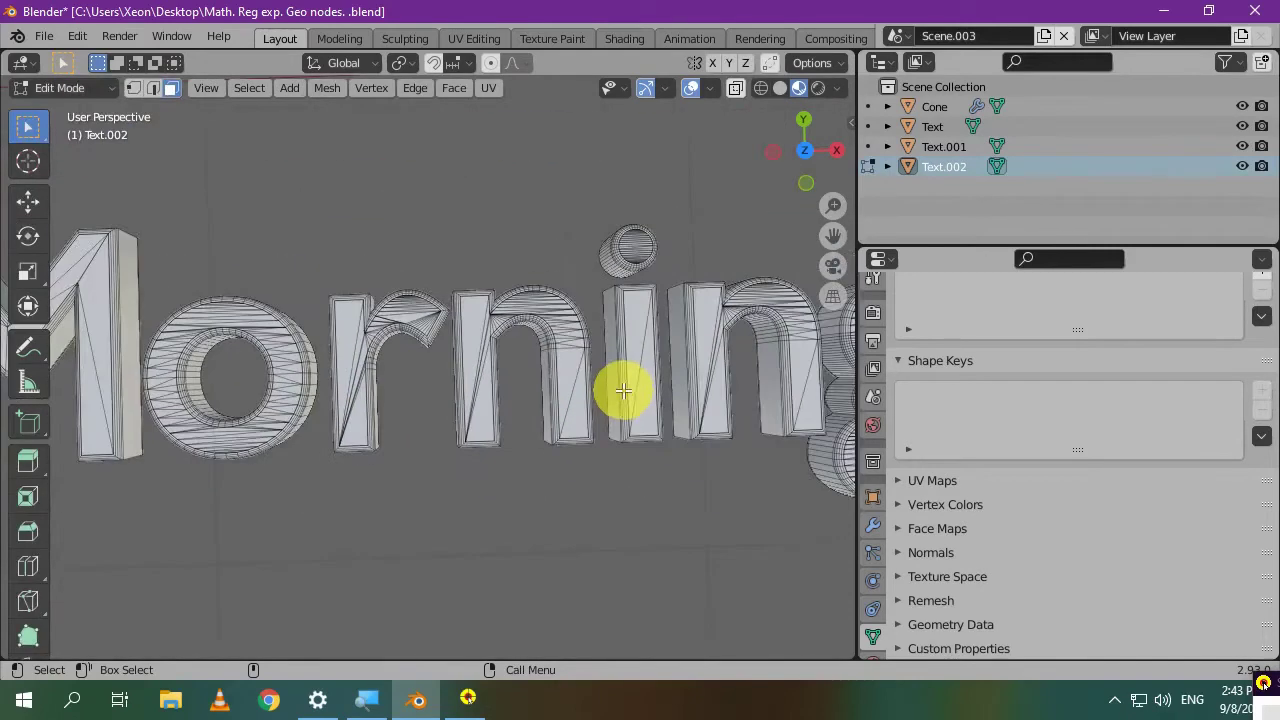
scroll(696, 414, "down", 1)
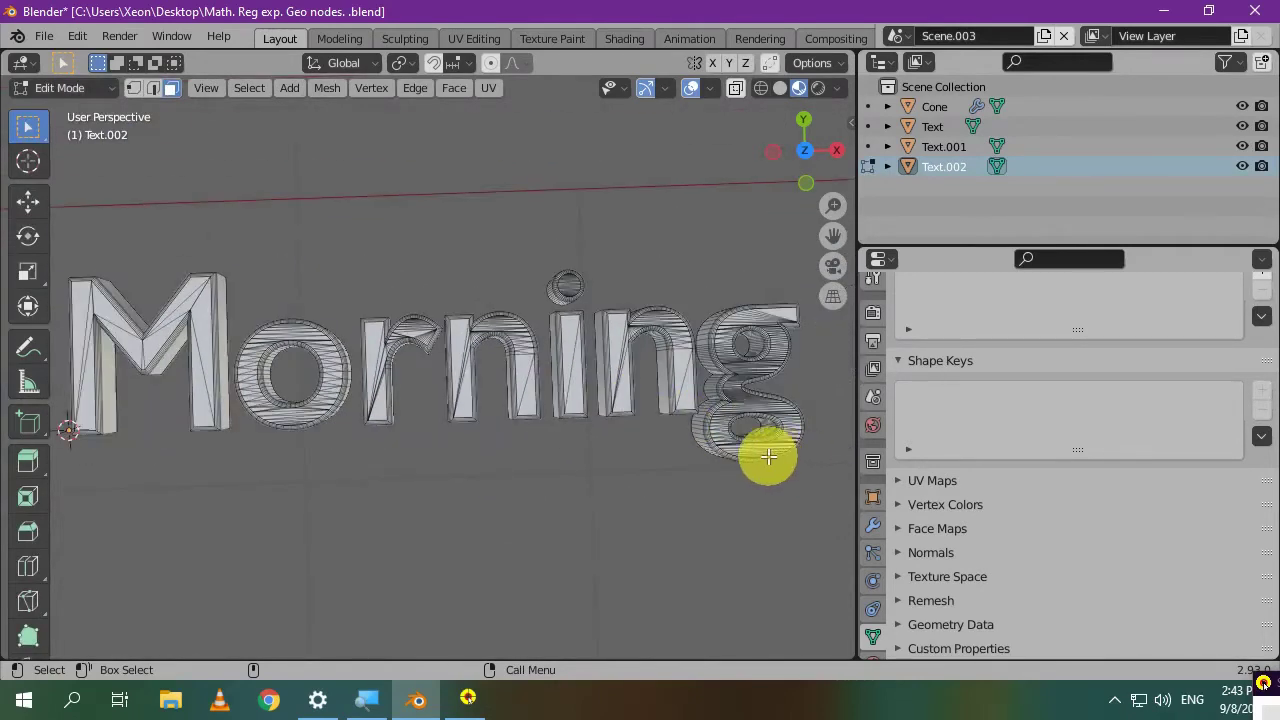
scroll(480, 491, "up", 4)
scroll(571, 488, "up", 2)
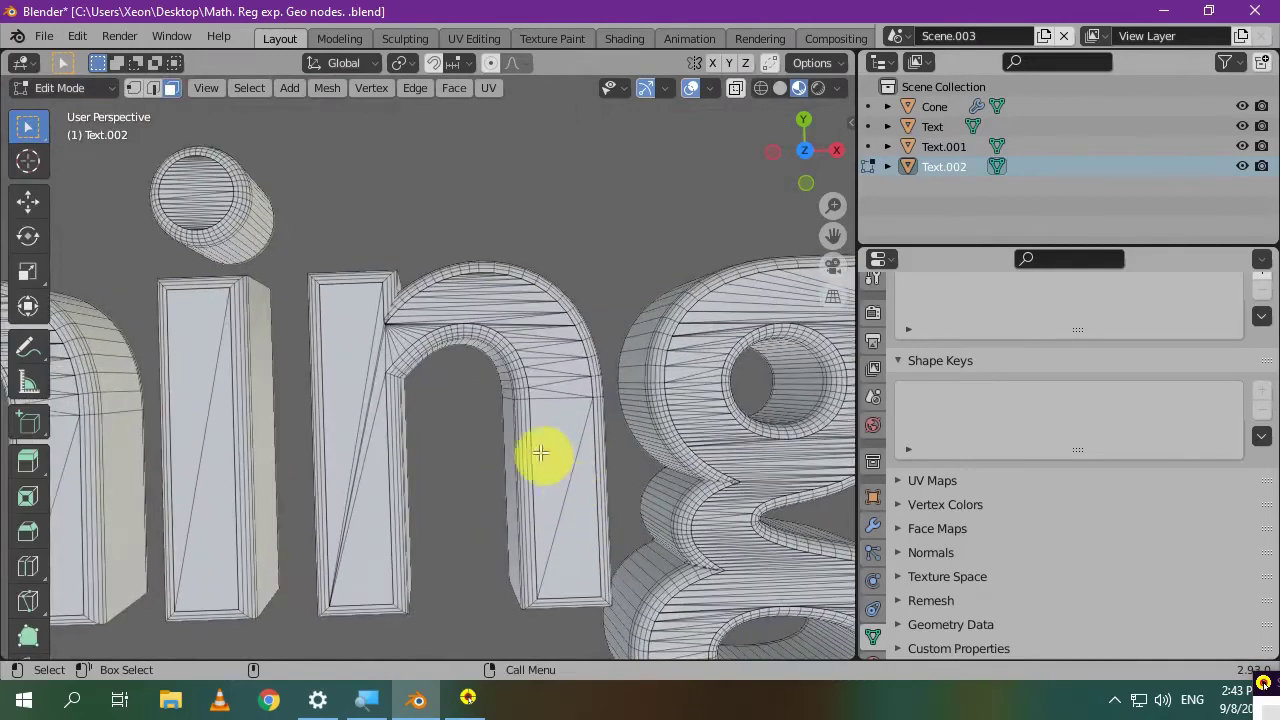
- Select the long thin triangles on the n and i stems to inspect the triangulation
left_click(563, 431)
left_click(578, 545)
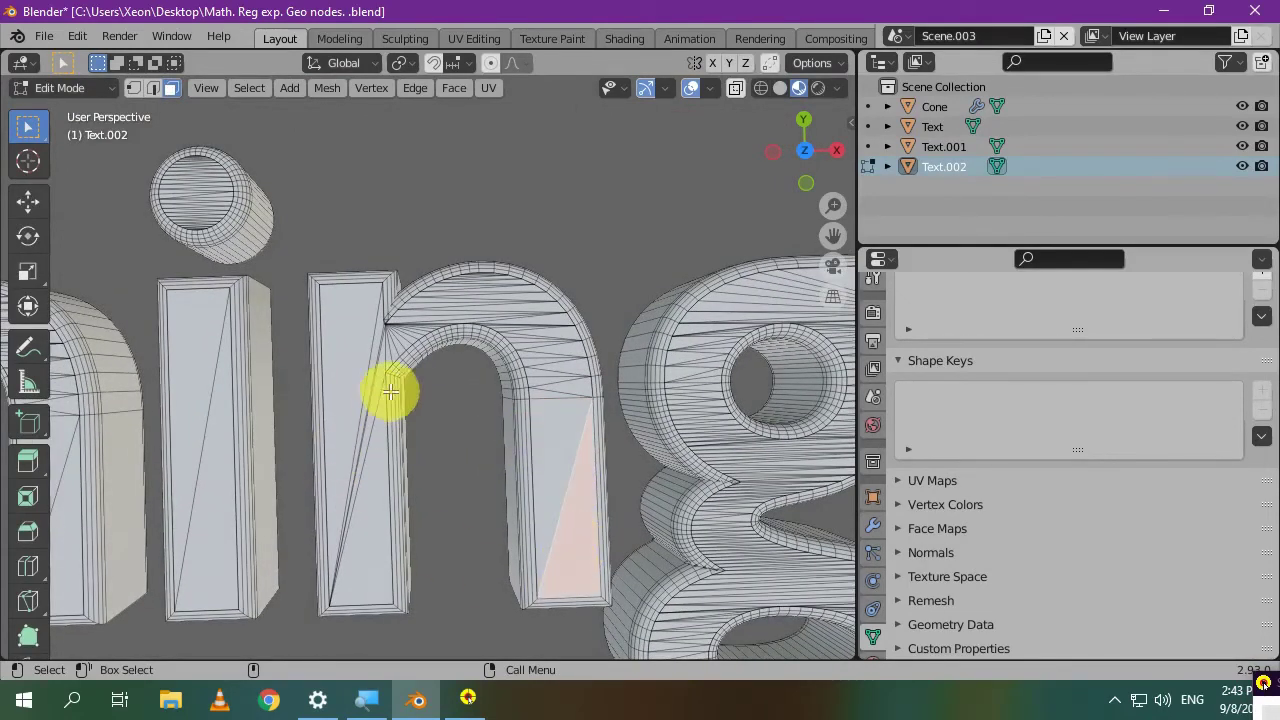
left_click(343, 349)
left_click(371, 491)
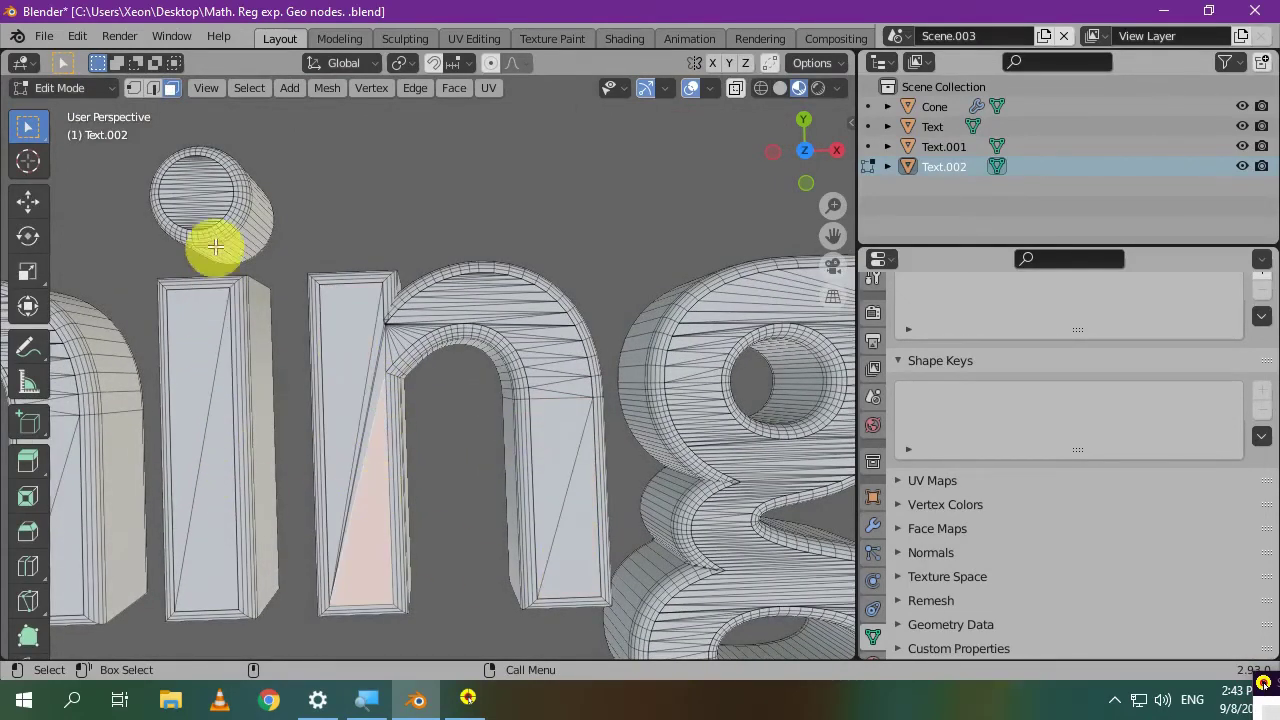
left_click(214, 343)
left_click(229, 463)
scroll(232, 460, "down", 6)
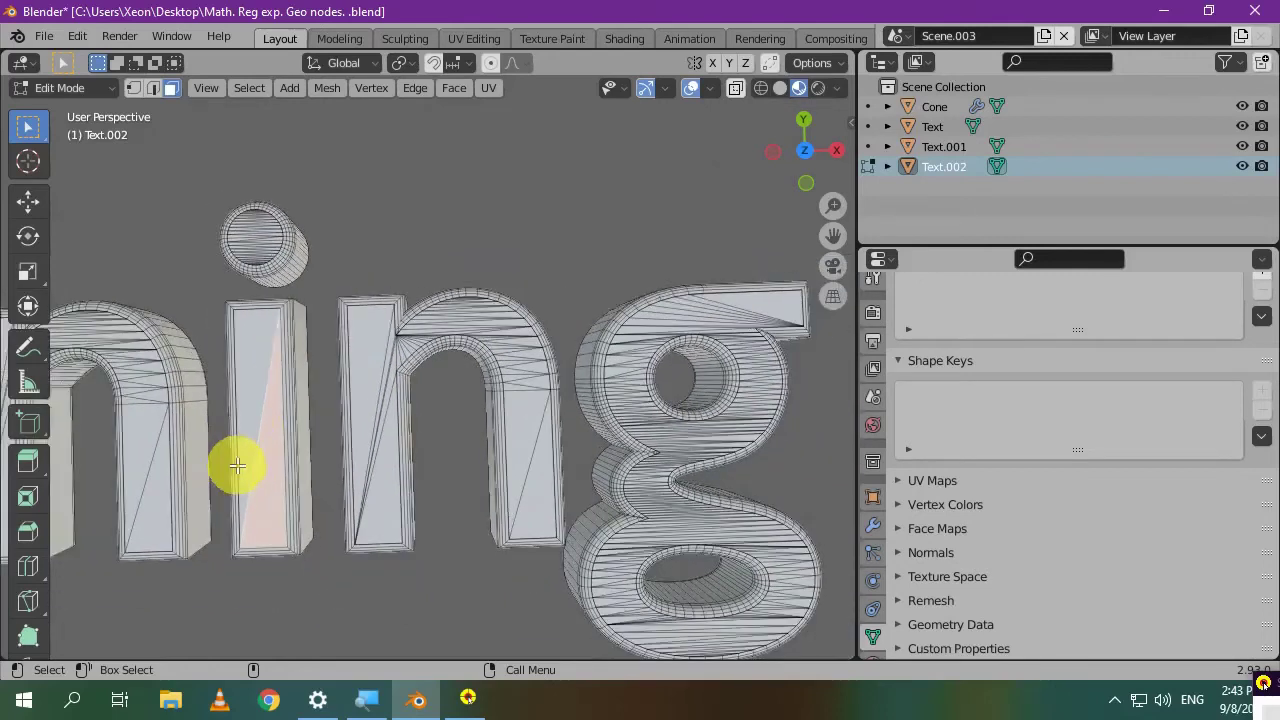
middle_click_drag(432, 471, 508, 469)
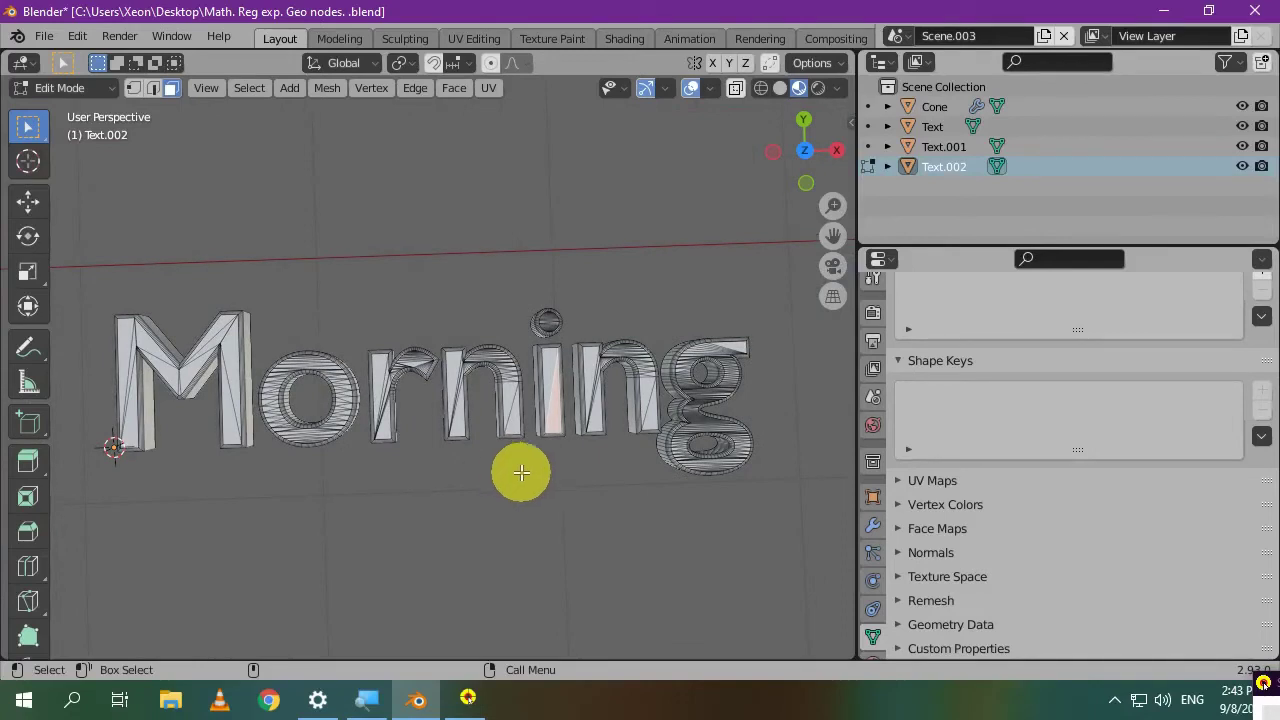
- Add a Voxel Remesh modifier with 0.01 m voxel size to Text.002 and return to Object Mode
left_click(871, 526)
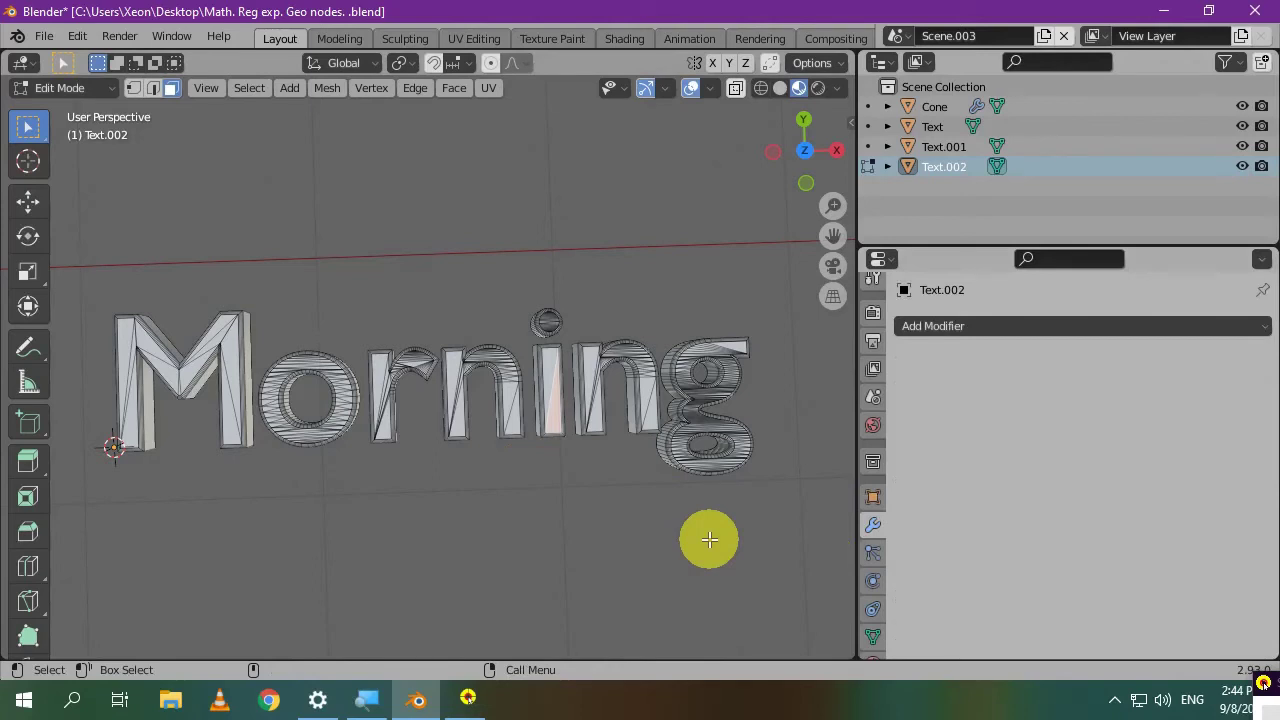
left_click(1006, 329)
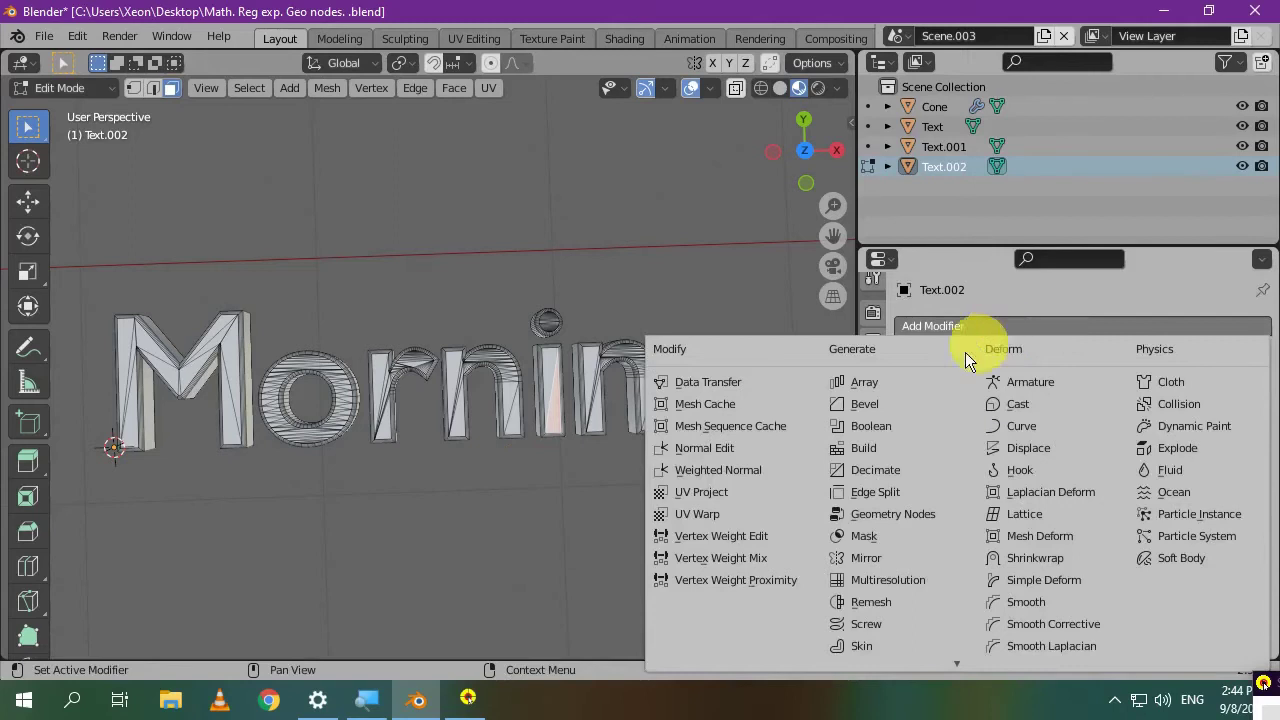
left_click(897, 600)
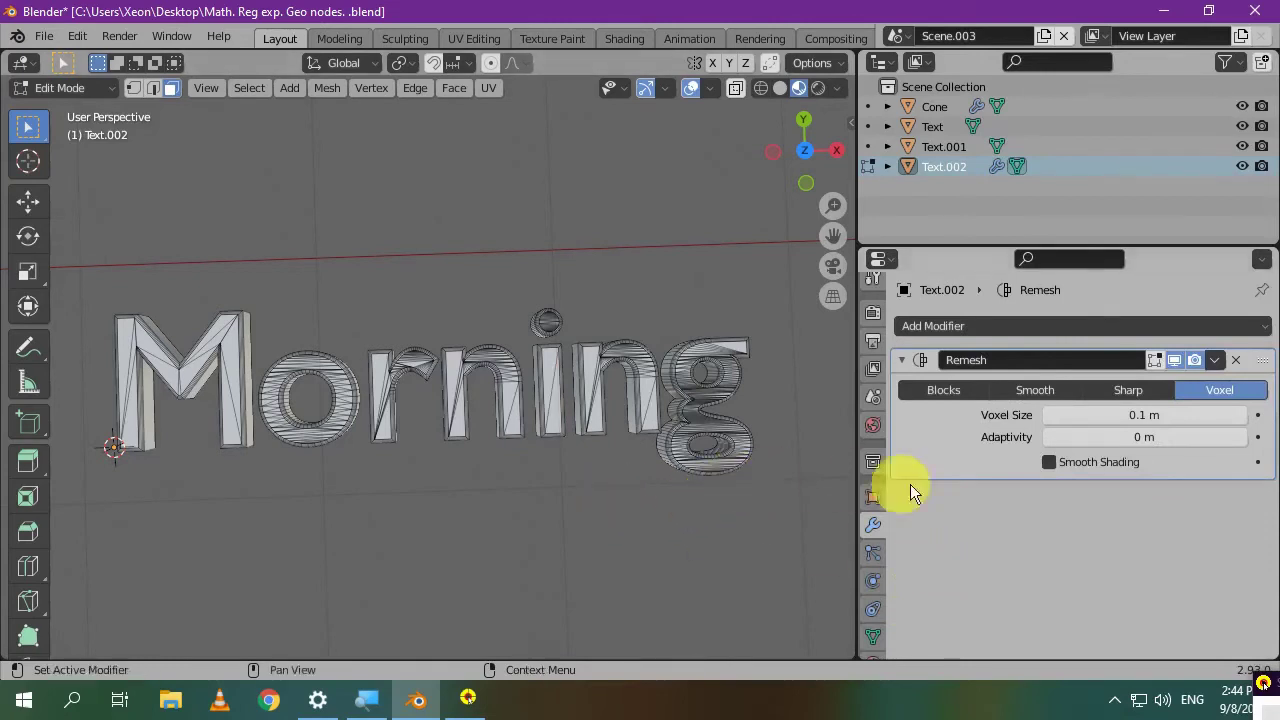
left_click(1058, 415)
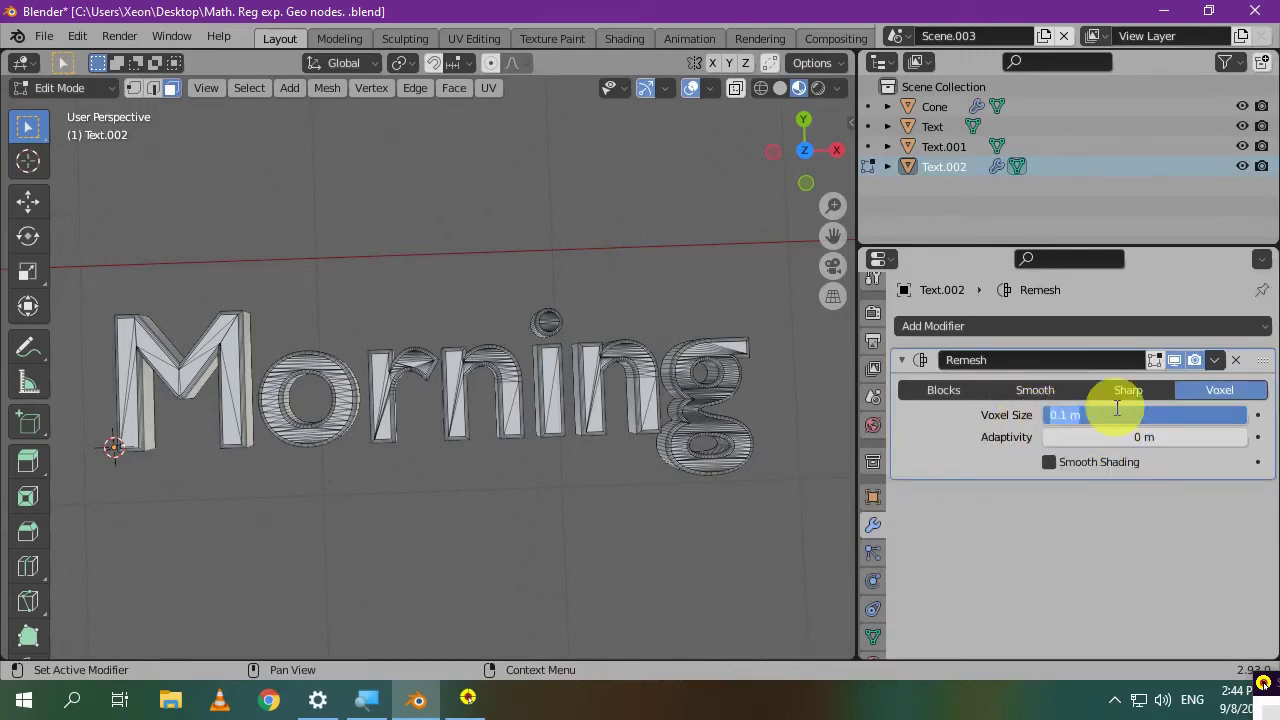
type(".01")
key("Return")
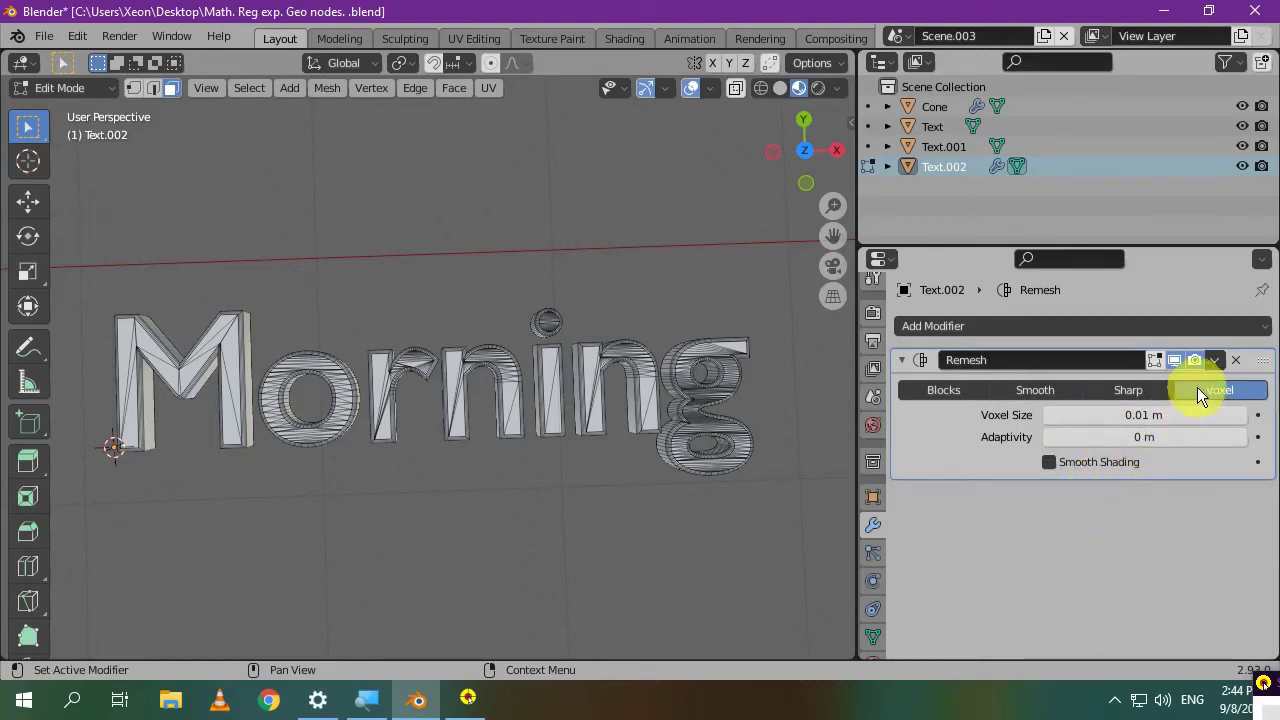
left_click(80, 90)
left_click(78, 111)
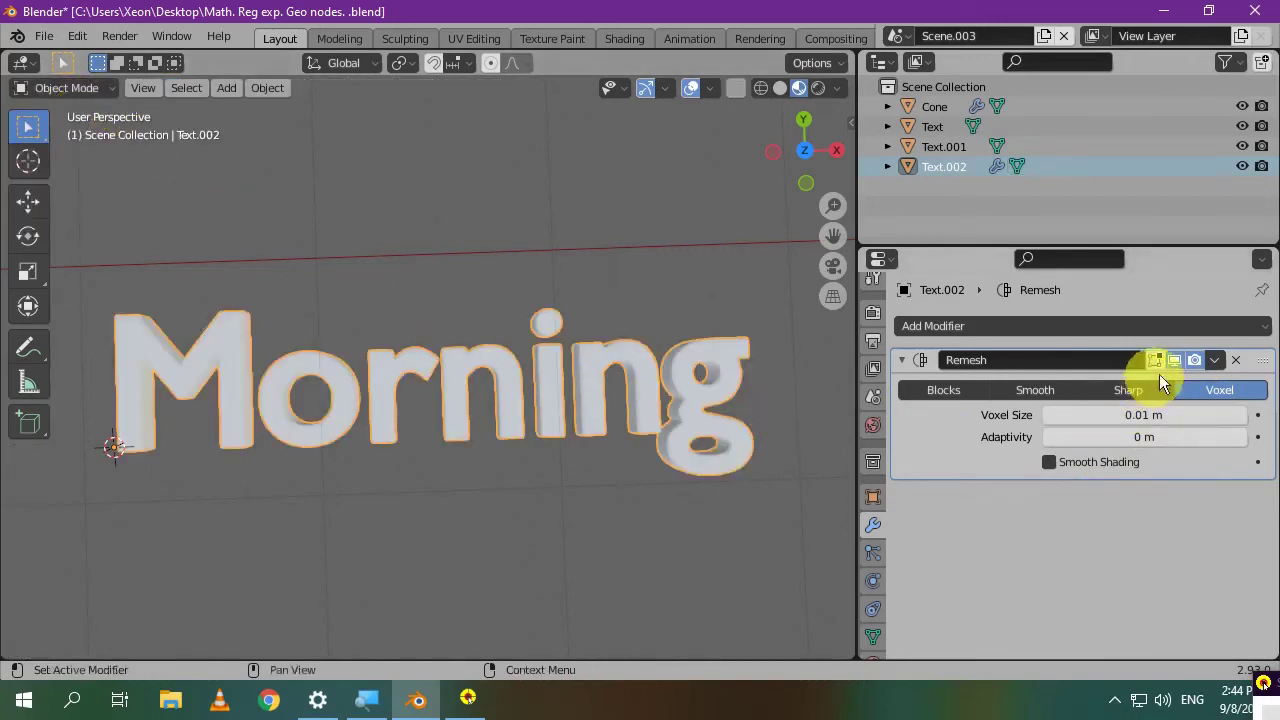
- Apply the Remesh modifier to the Morning mesh
left_click(1215, 361)
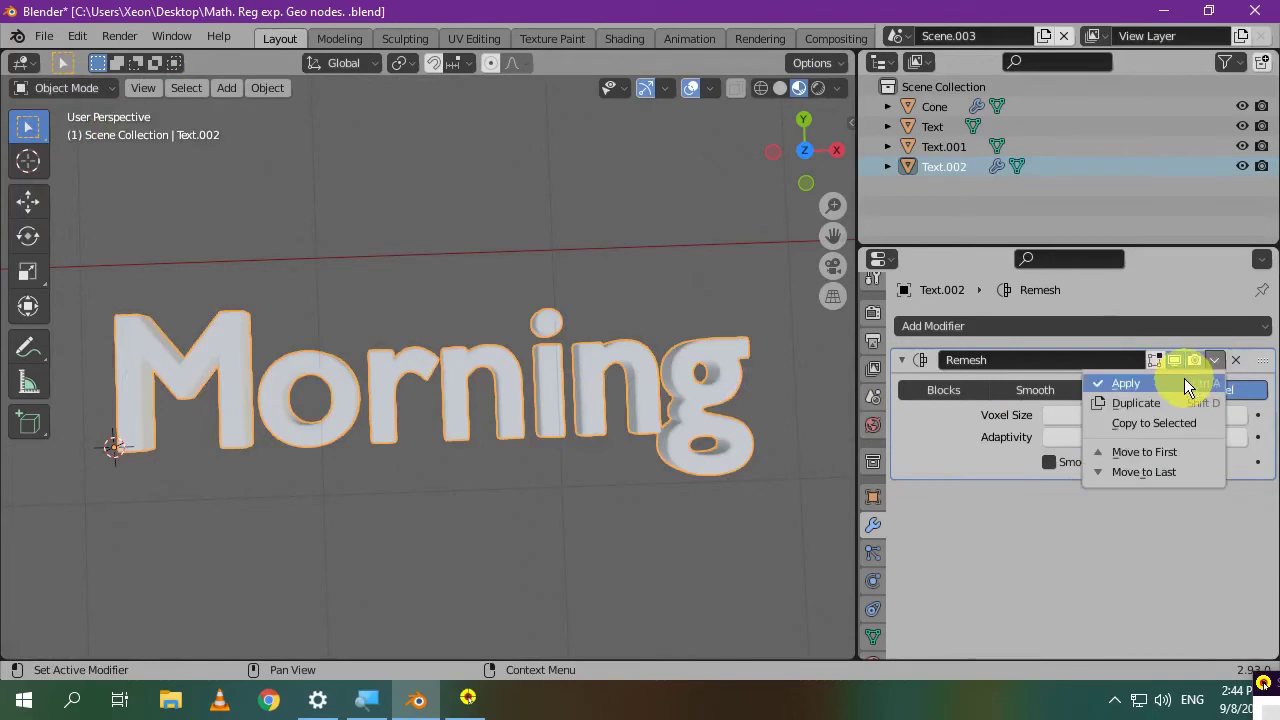
left_click(1184, 380)
scroll(535, 443, "up", 2)
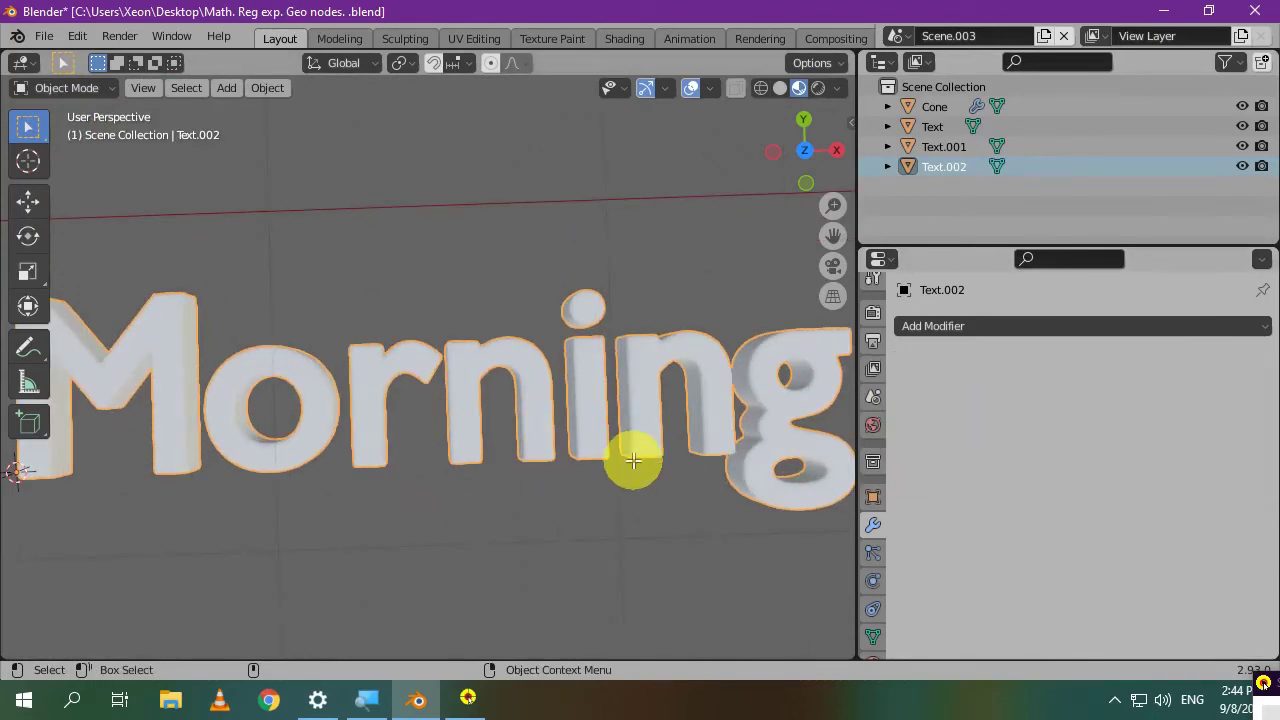
- In Edit Mode, select and frame neighbouring quad faces on the m's second stem
key("Tab")
scroll(634, 460, "up", 8)
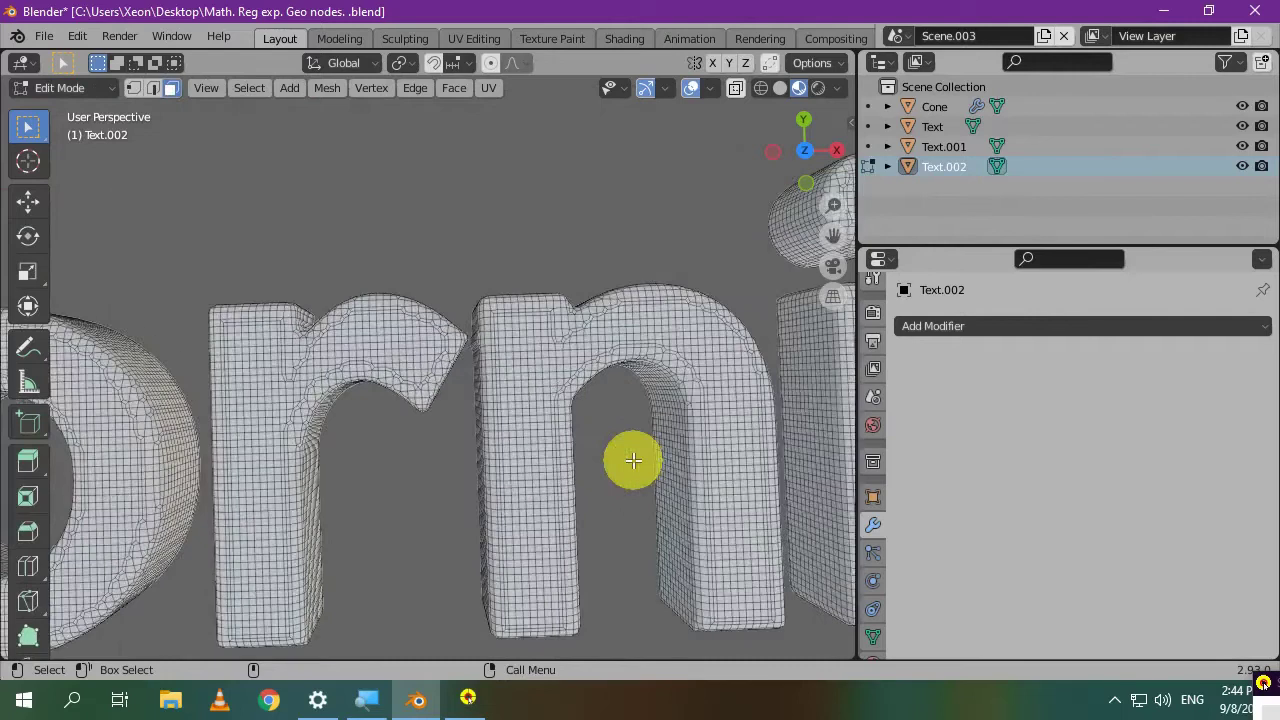
scroll(452, 430, "up", 1)
left_click(573, 402)
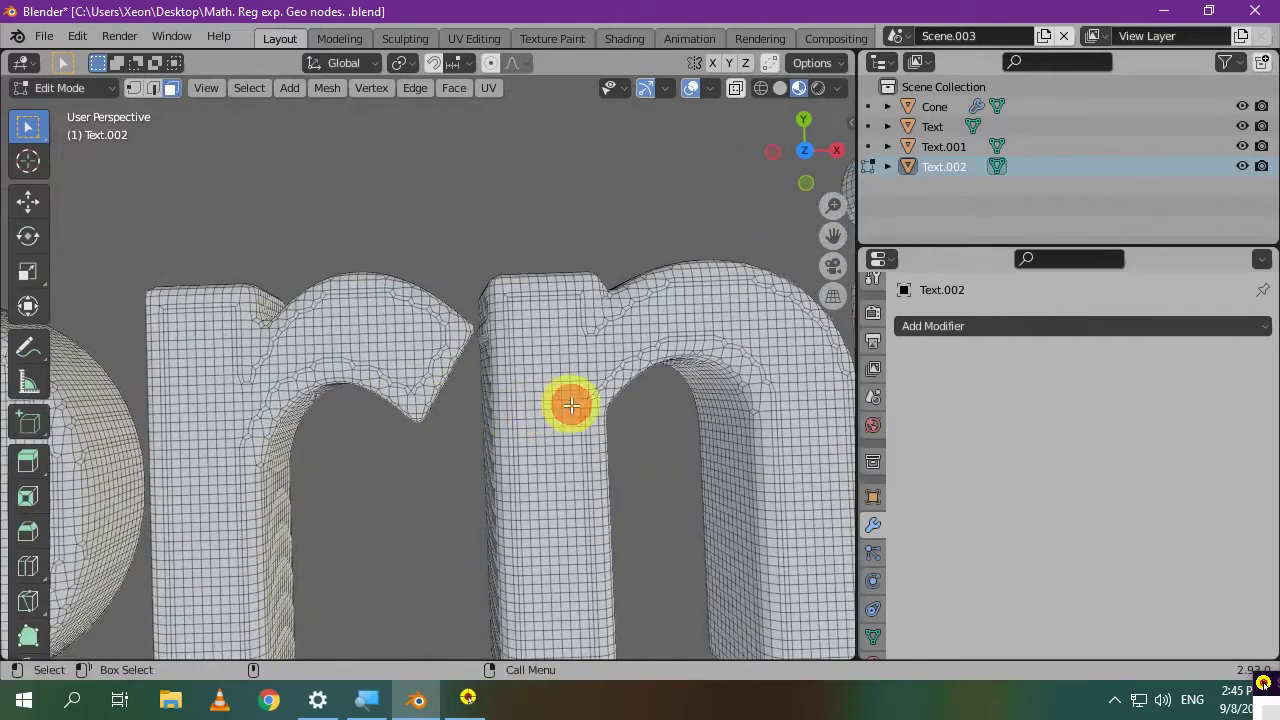
scroll(570, 484, "up", 1)
key("KP_Decimal")
scroll(557, 489, "down", 7)
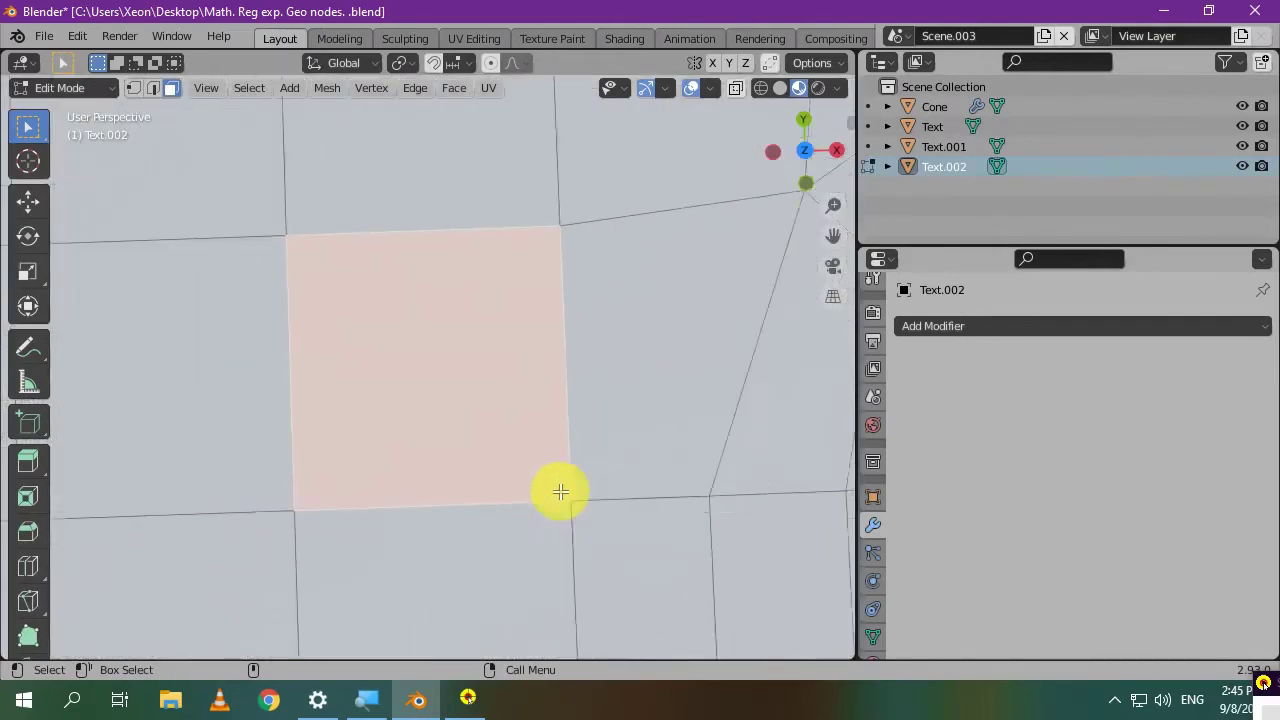
left_click(590, 312)
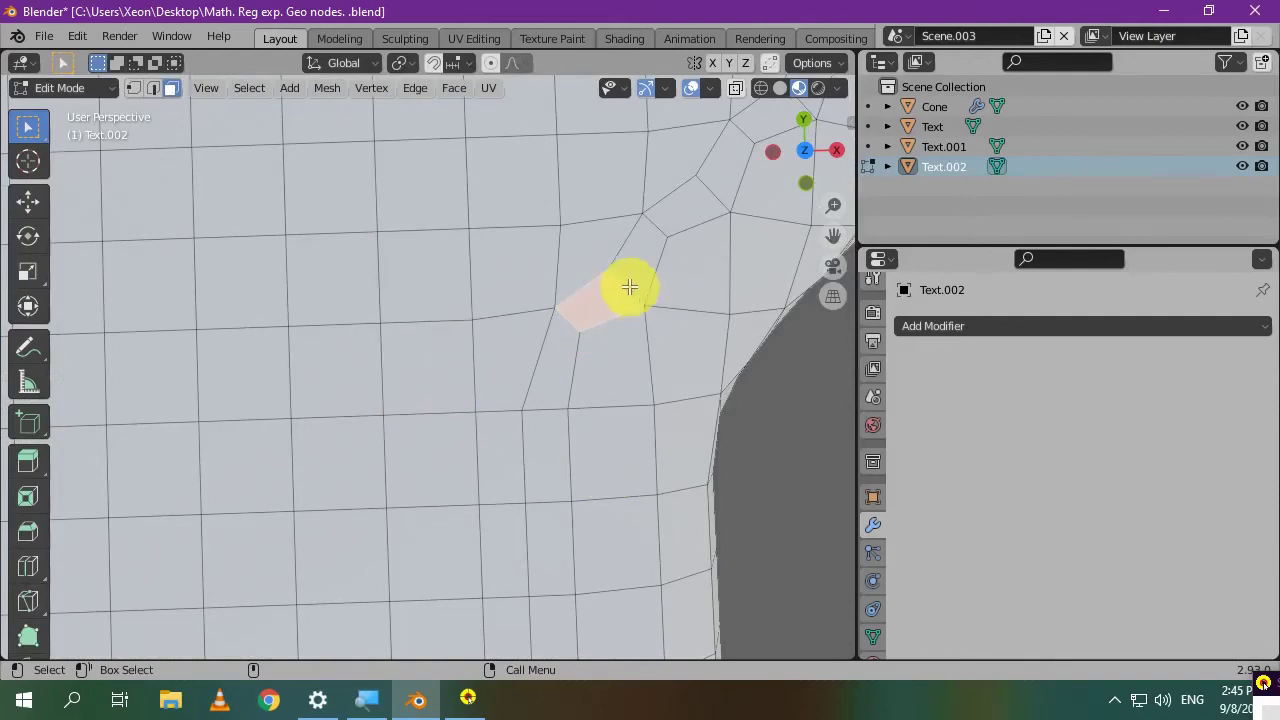
left_click(688, 211)
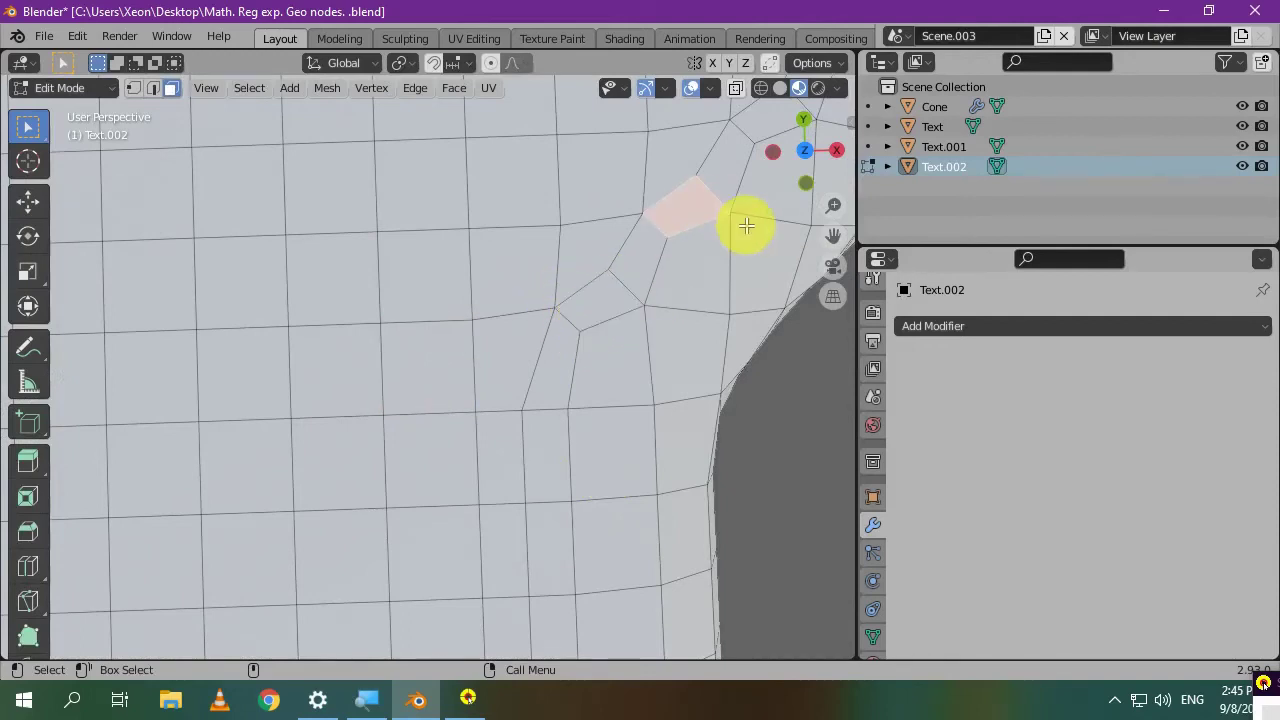
scroll(713, 225, "down", 8)
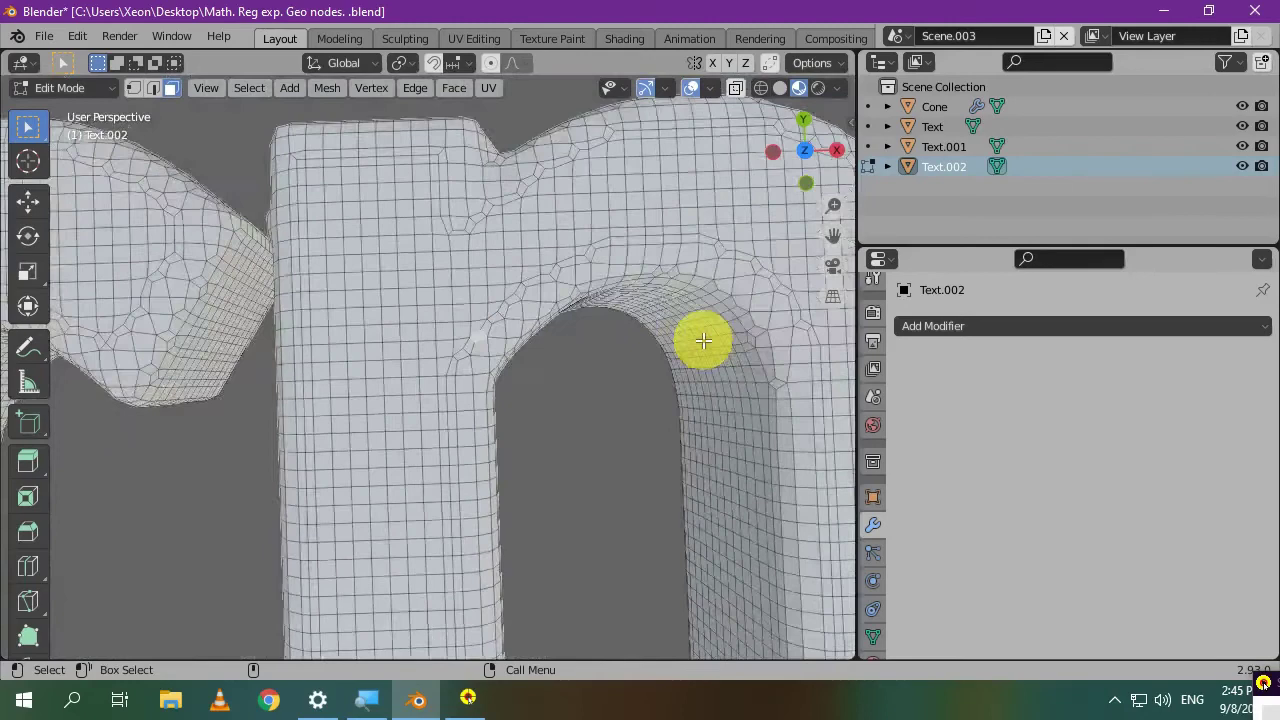
scroll(626, 400, "up", 2)
scroll(677, 374, "down", 3)
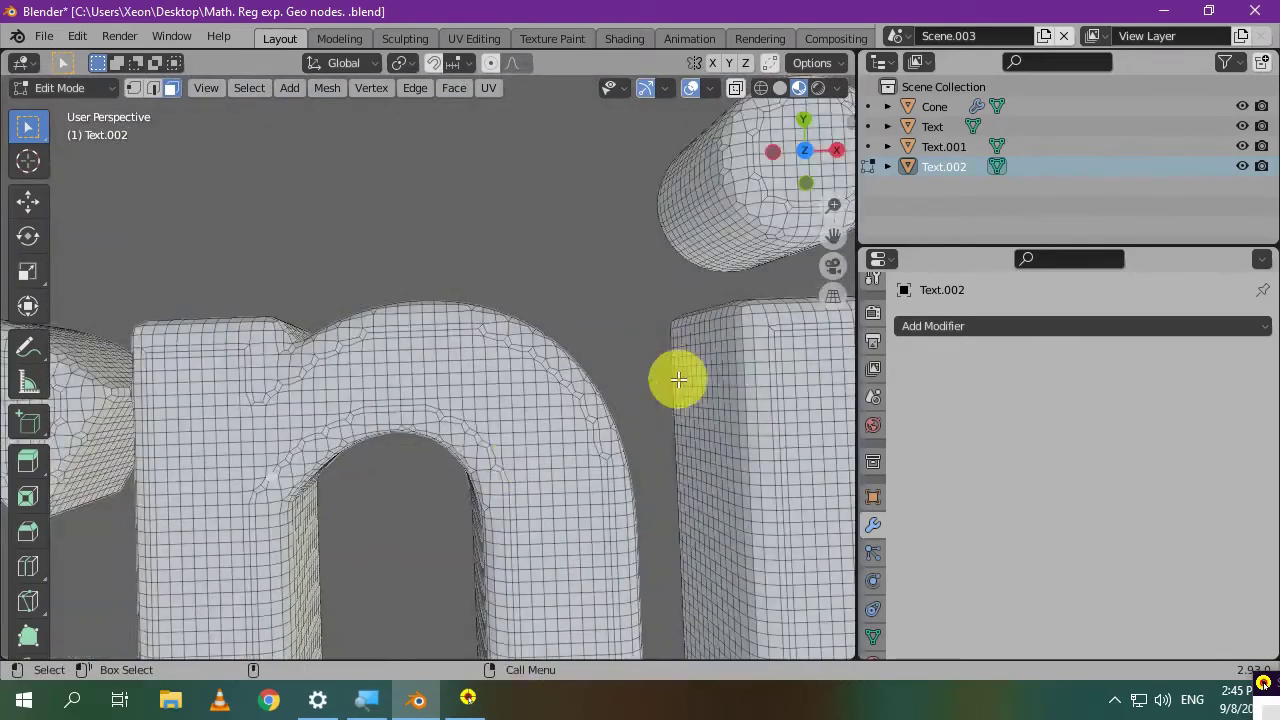
- Move the view to the dot of the i and select faces on its sphere
middle_click_drag(677, 374, 371, 554, "shift")
scroll(472, 401, "up", 4)
scroll(472, 401, "up", 2)
left_click(586, 323)
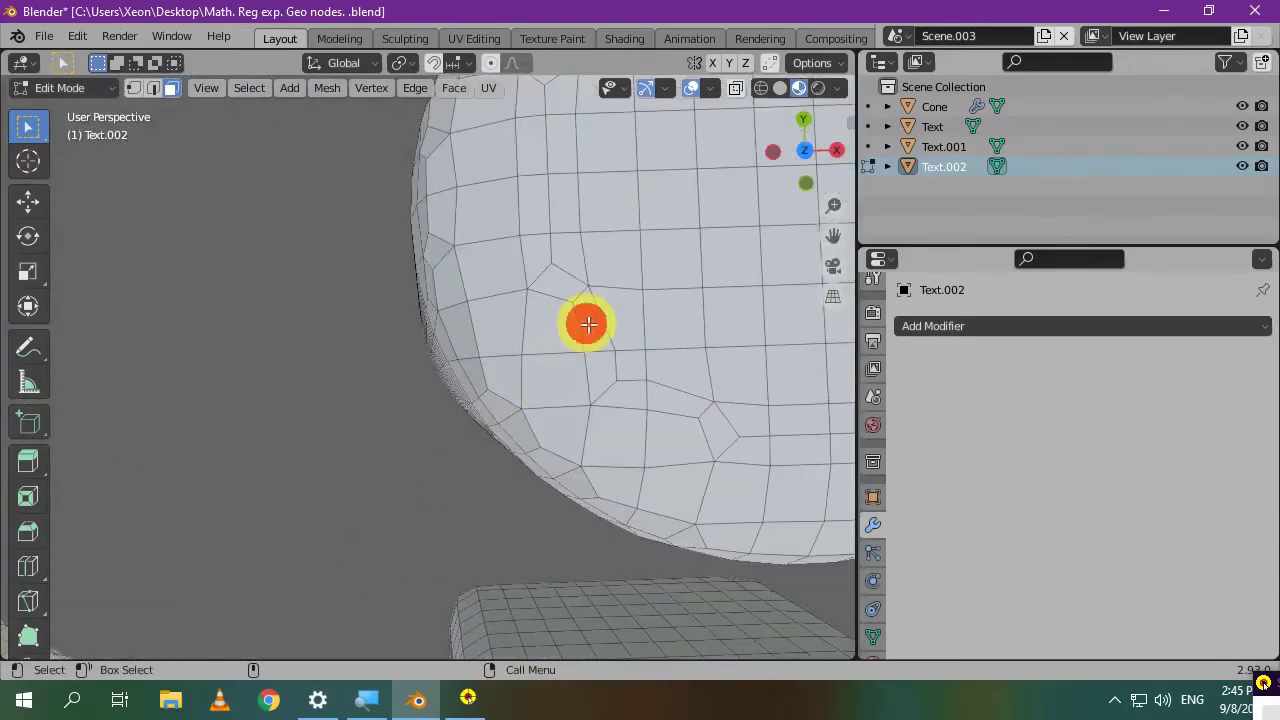
left_click(600, 345)
scroll(600, 375, "down", 8)
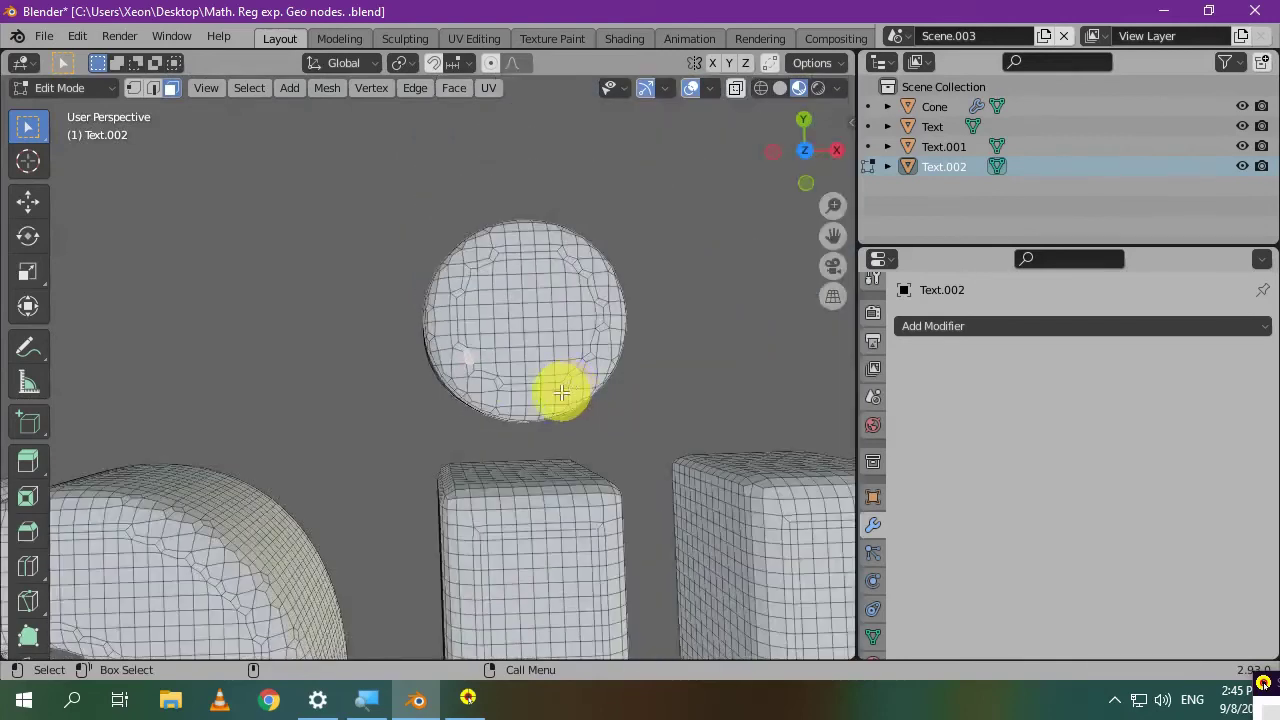
scroll(500, 366, "up", 2)
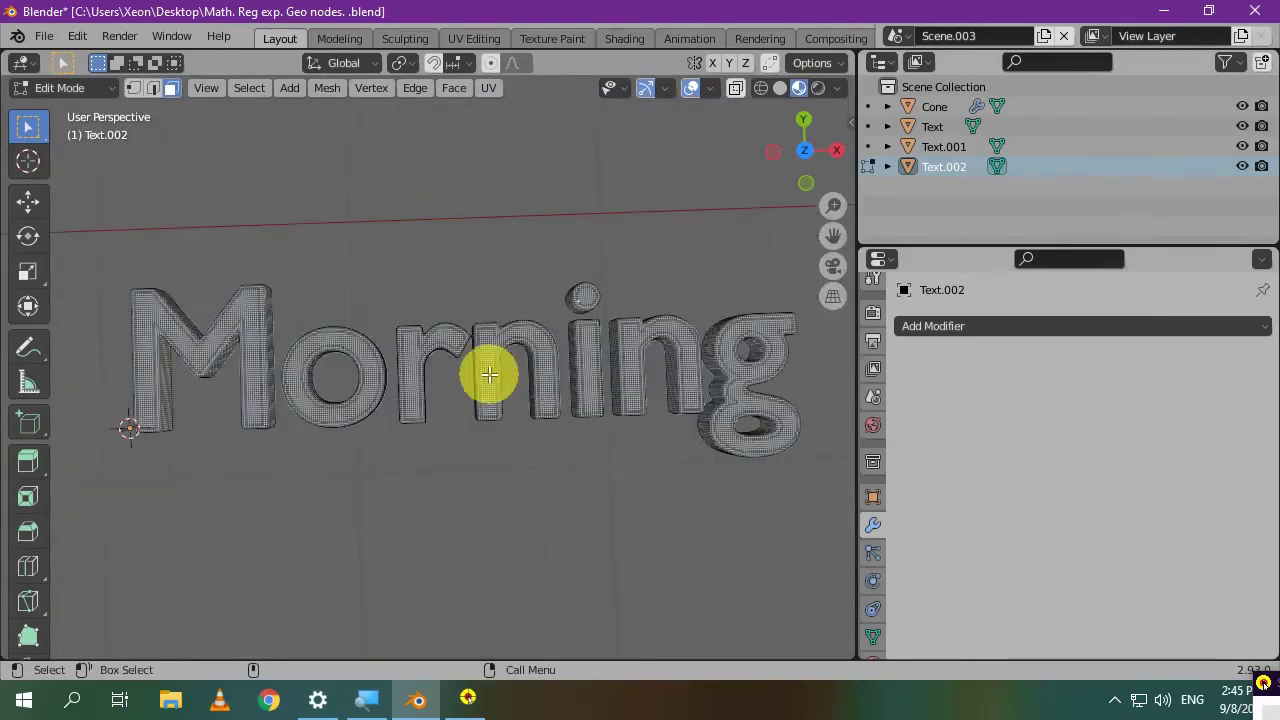
- Return the remeshed text to Object Mode and open the Viewport Overlays dropdown
key("Tab")
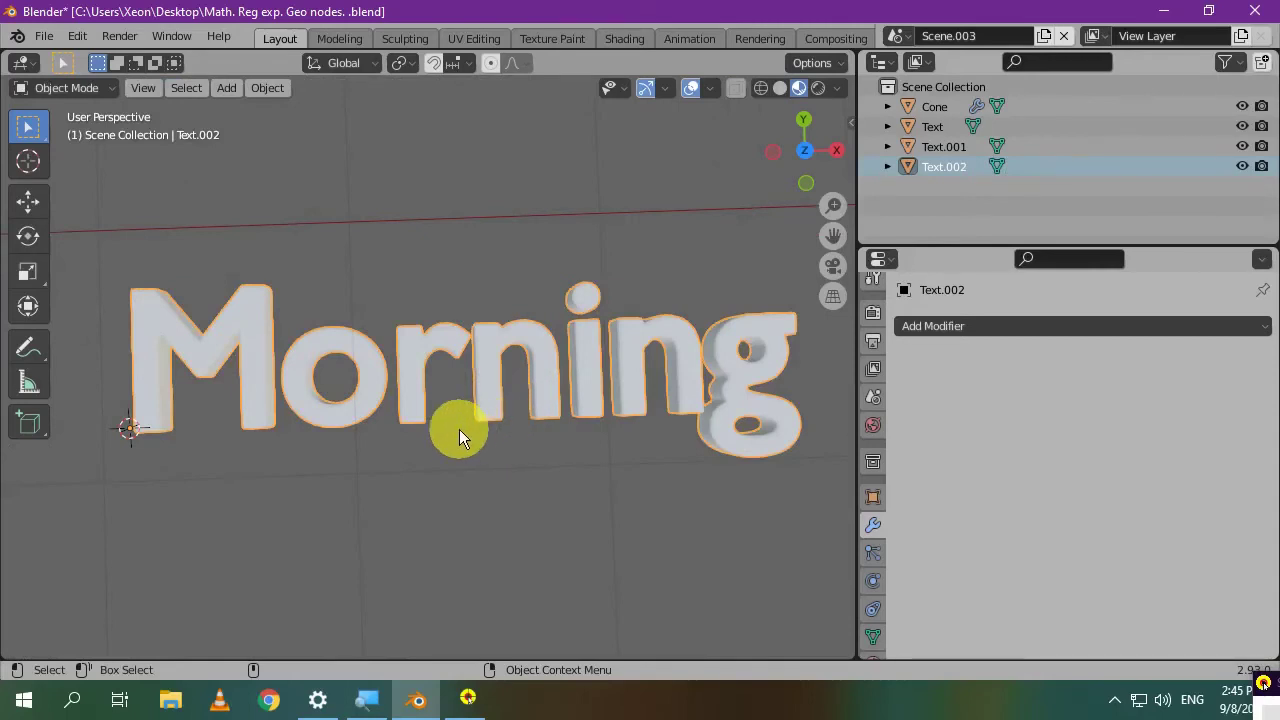
left_click(712, 88)
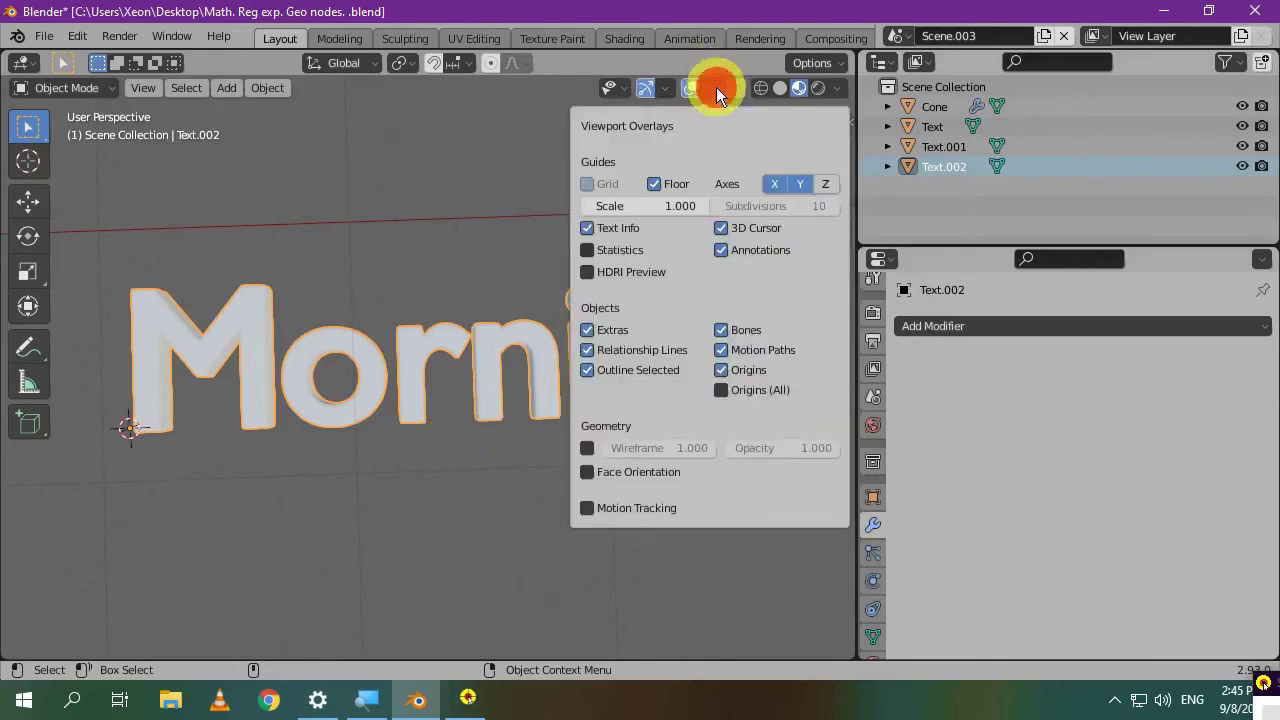
- Enable the Statistics overlay and select the whole mesh in Edit Mode to read its counts
left_click(588, 249)
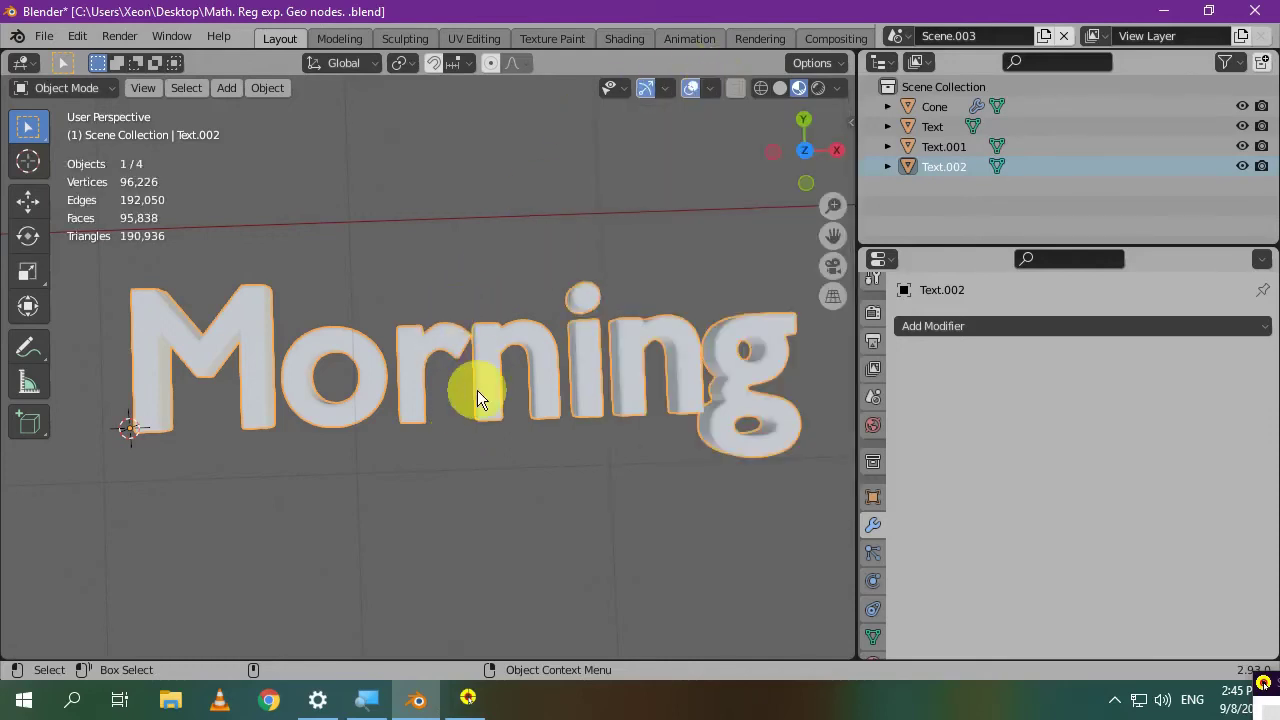
key("Tab")
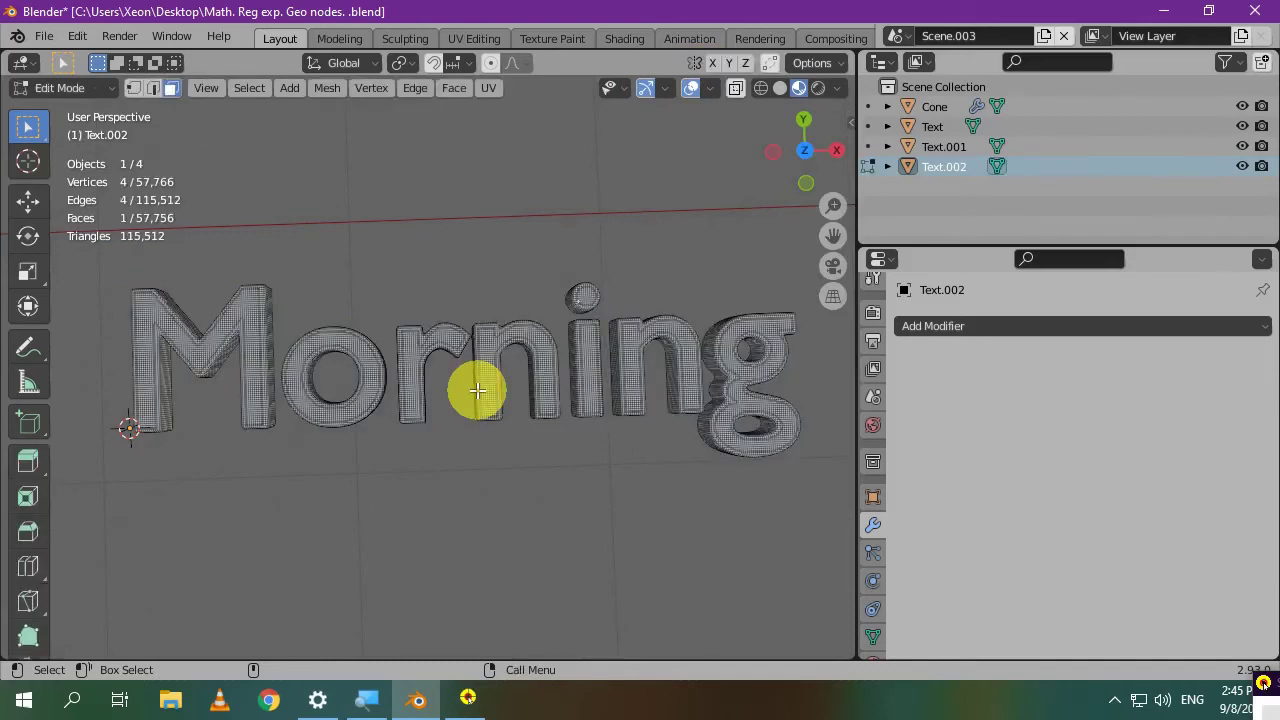
key("a")
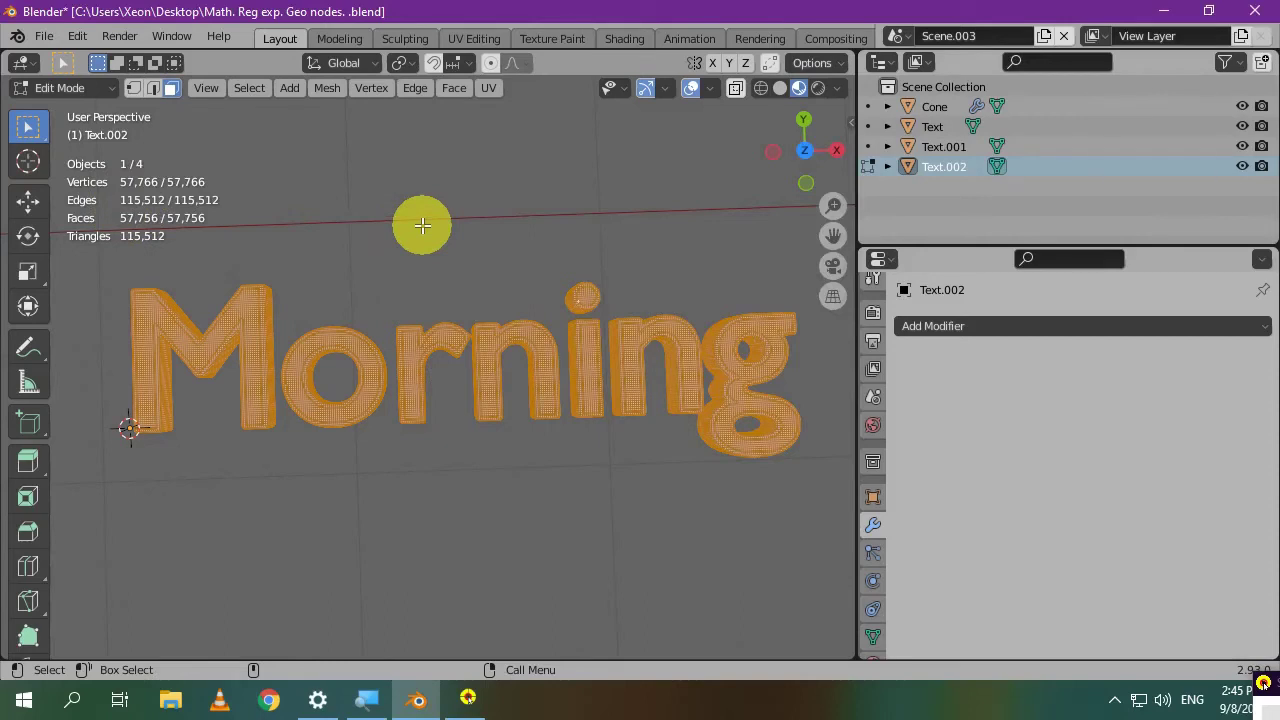
key("Tab")
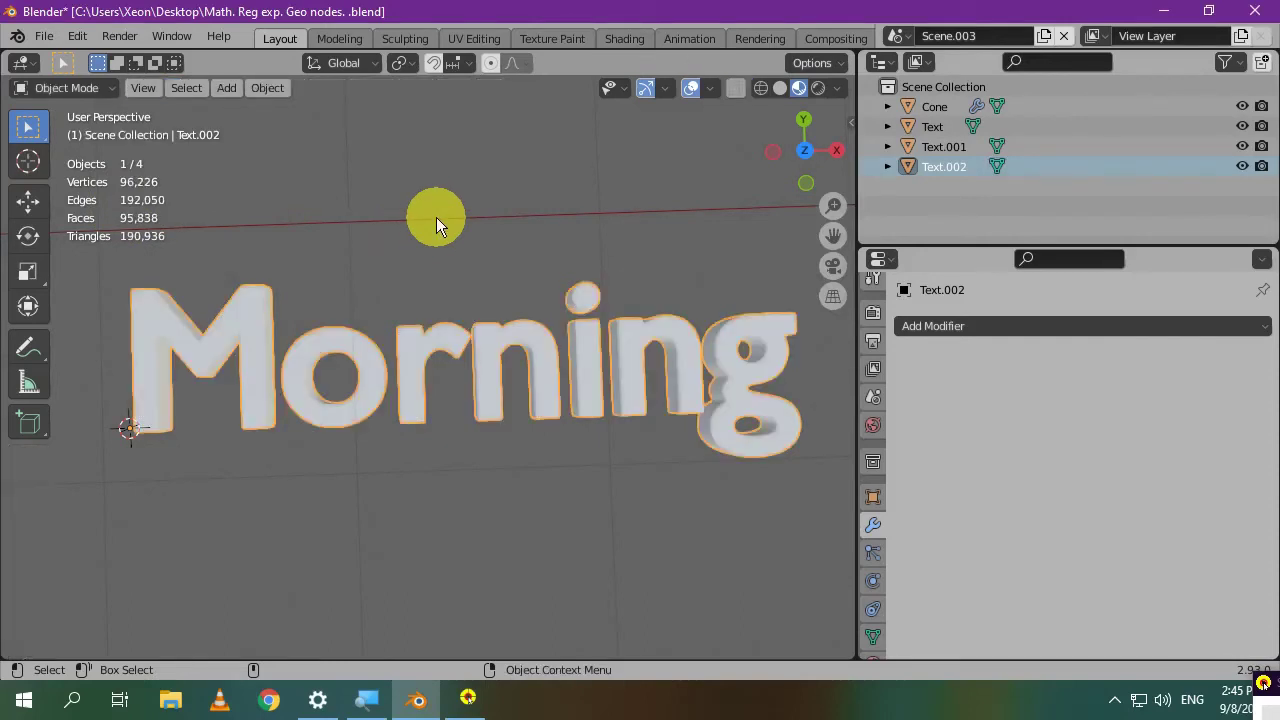
- Add a Decimate modifier in Un-Subdivide mode and raise Iterations to 2
left_click(949, 326)
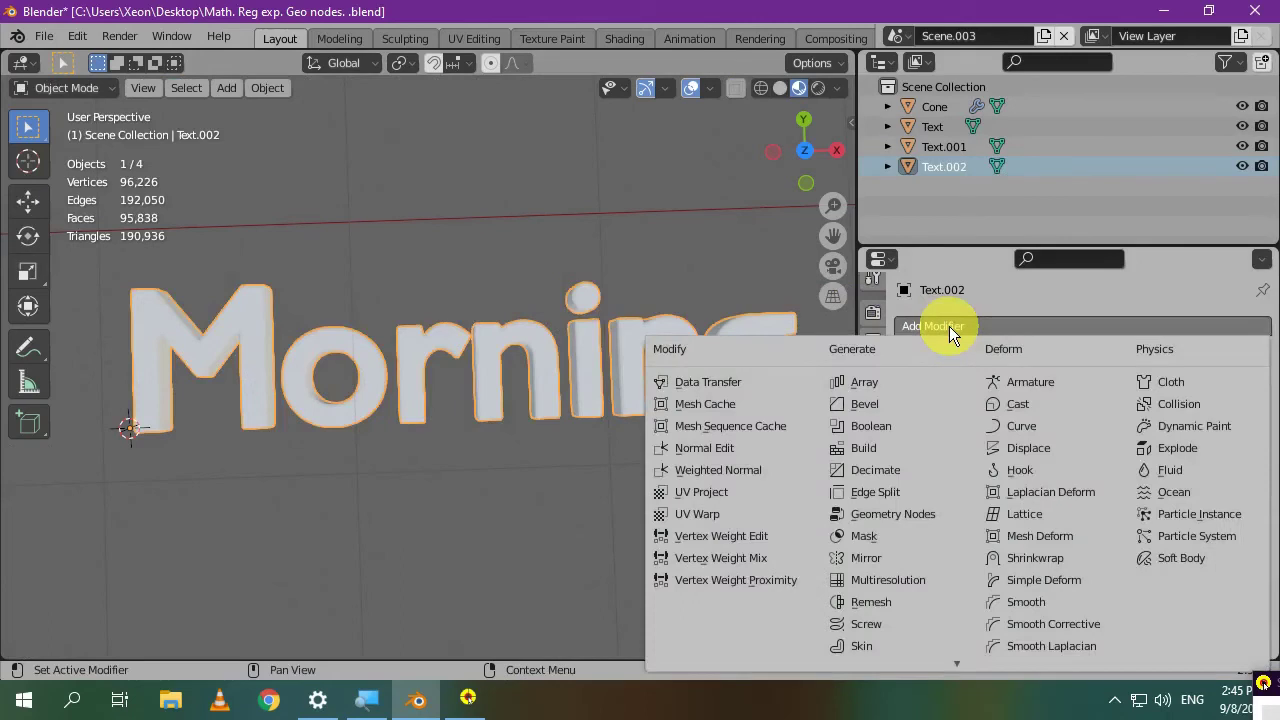
left_click(929, 469)
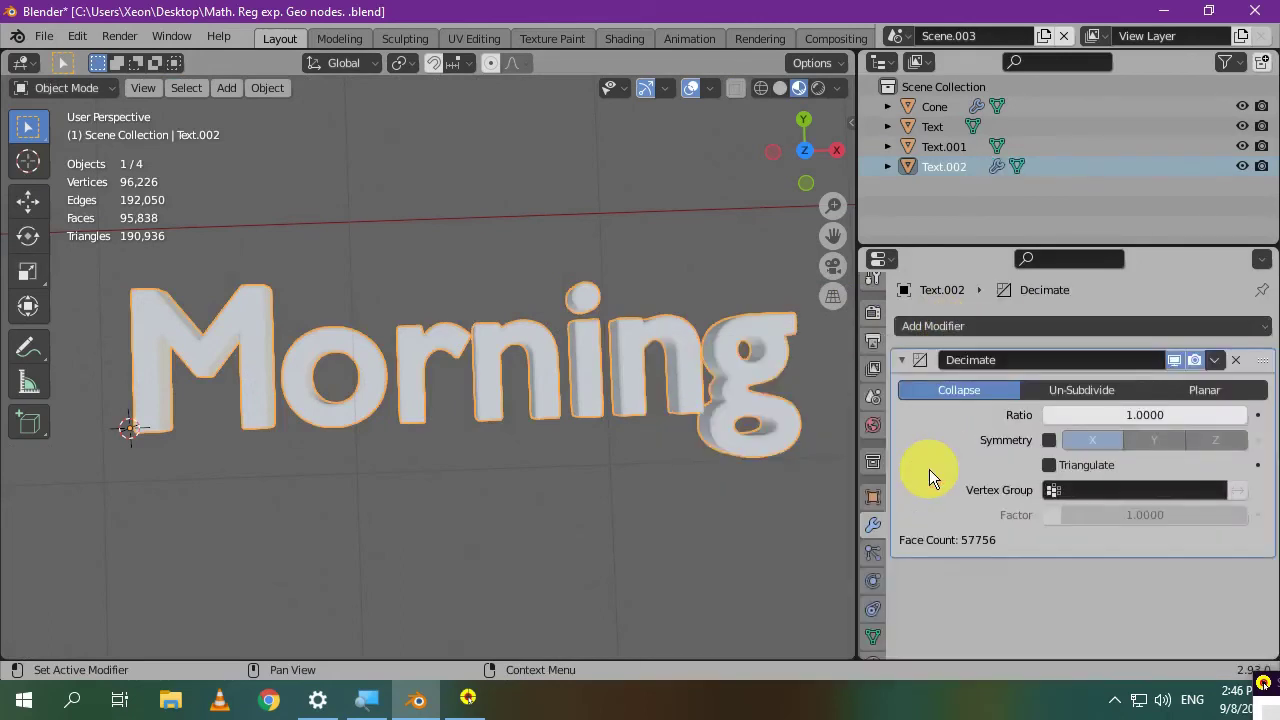
left_click(1065, 394)
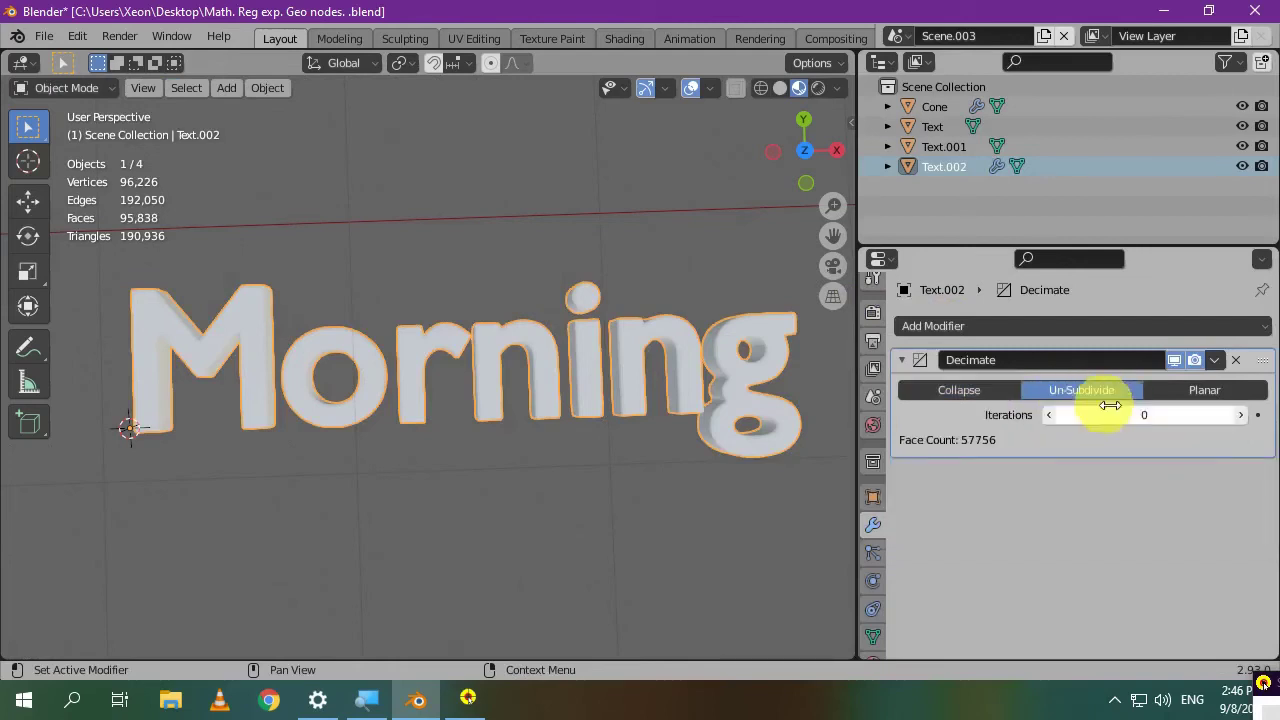
left_click(1247, 420)
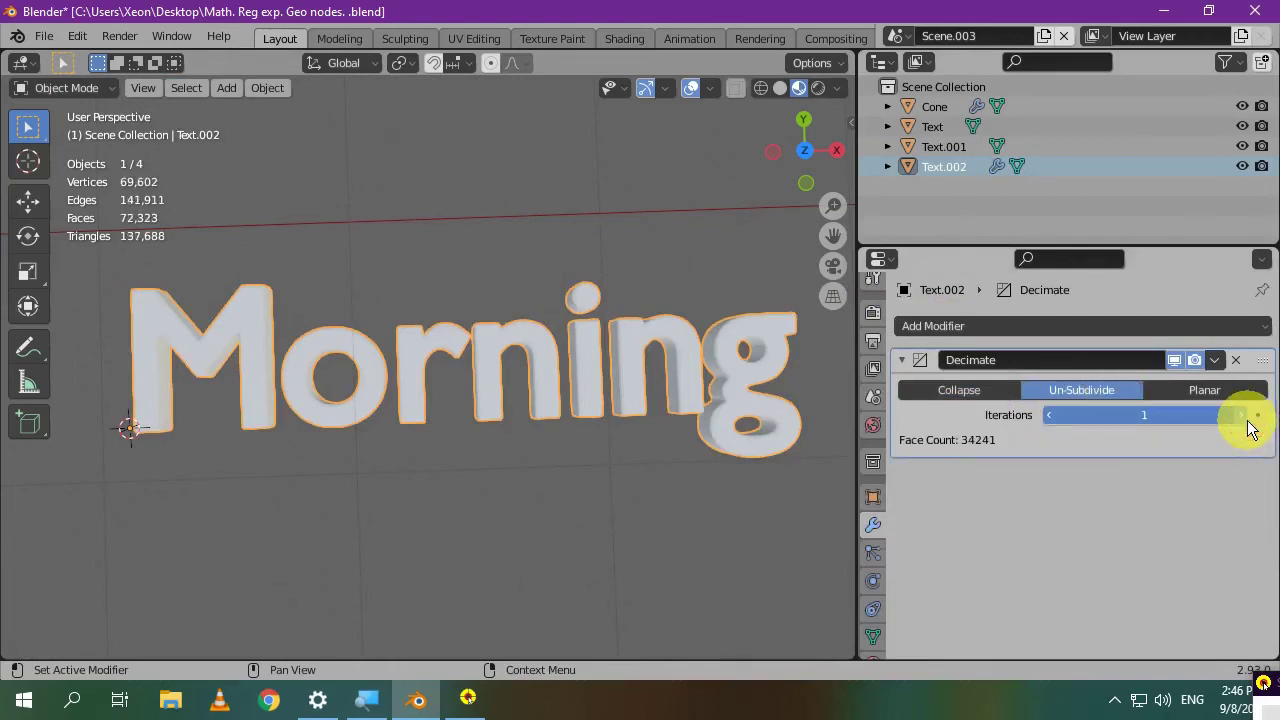
left_click(1247, 420)
- Pan across the letters to check the reduction, then raise Iterations to 3
scroll(787, 458, "up", 4)
middle_click_drag(772, 461, 510, 455, "shift")
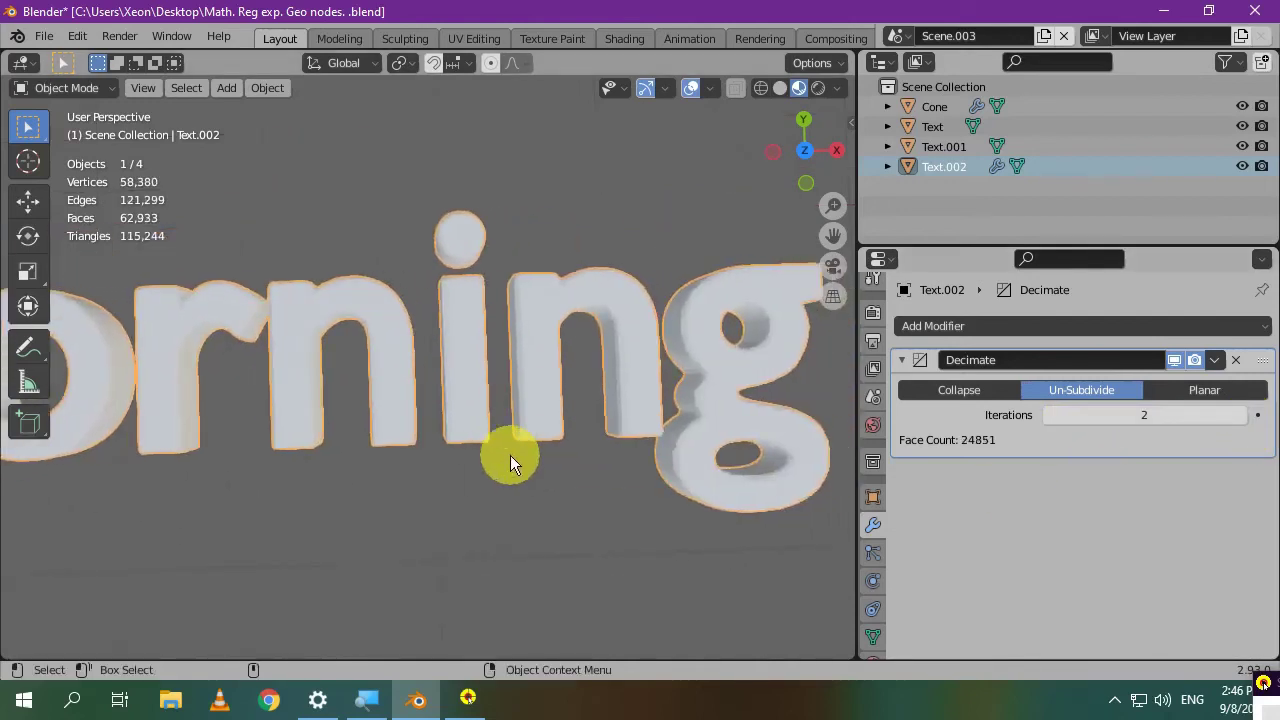
scroll(587, 449, "up", 4)
middle_click_drag(677, 457, 411, 453, "shift")
scroll(551, 455, "up", 3)
middle_click_drag(551, 455, 365, 492, "shift")
scroll(475, 448, "up", 4)
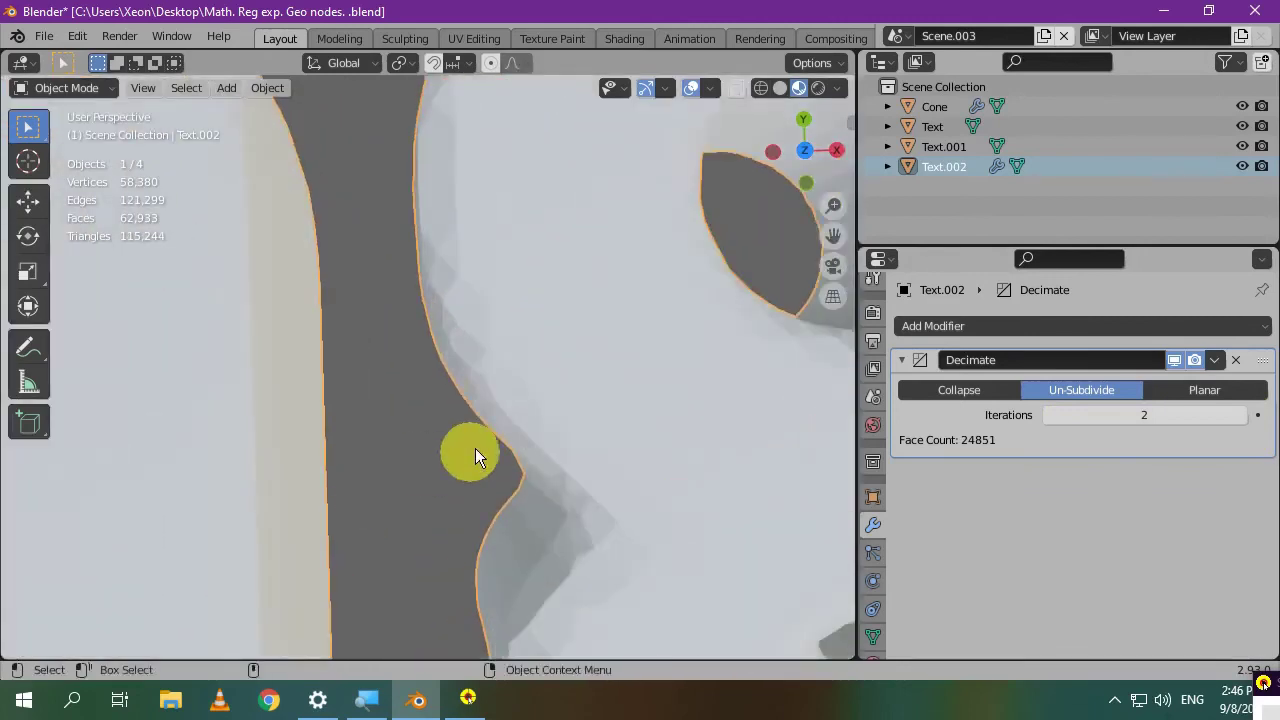
scroll(596, 562, "down", 2)
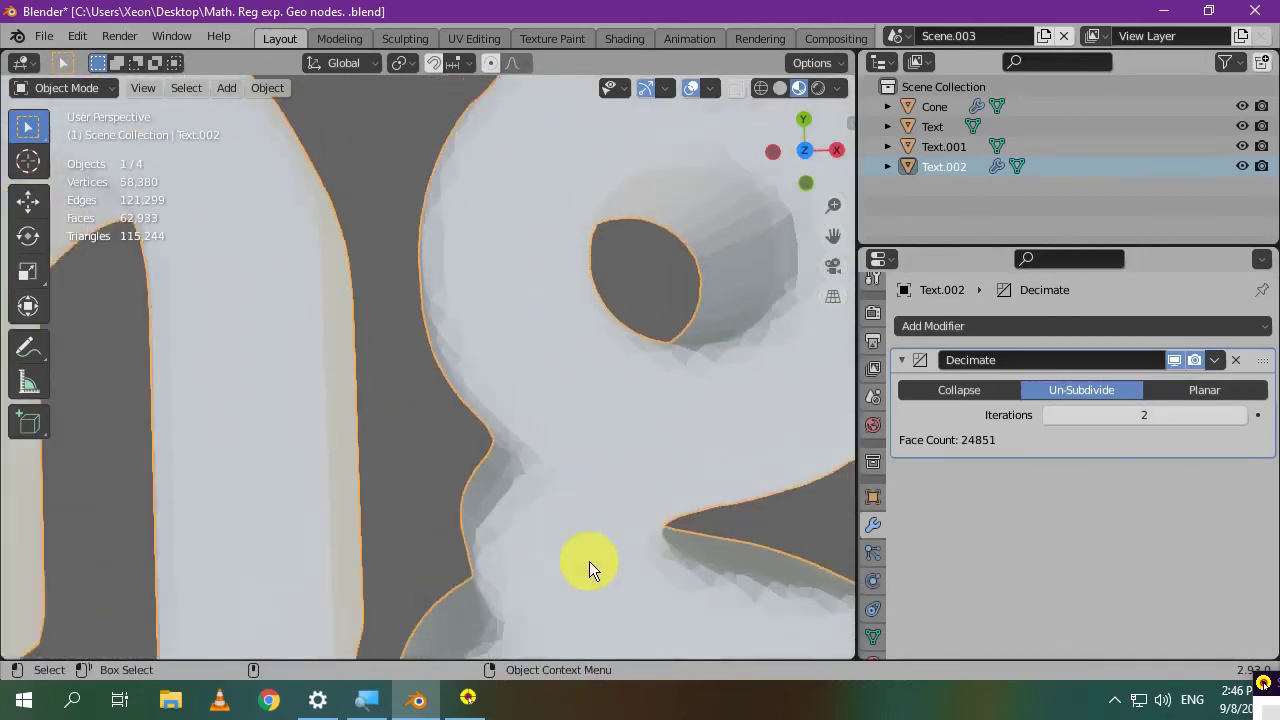
scroll(589, 561, "up", 2)
scroll(589, 561, "down", 2)
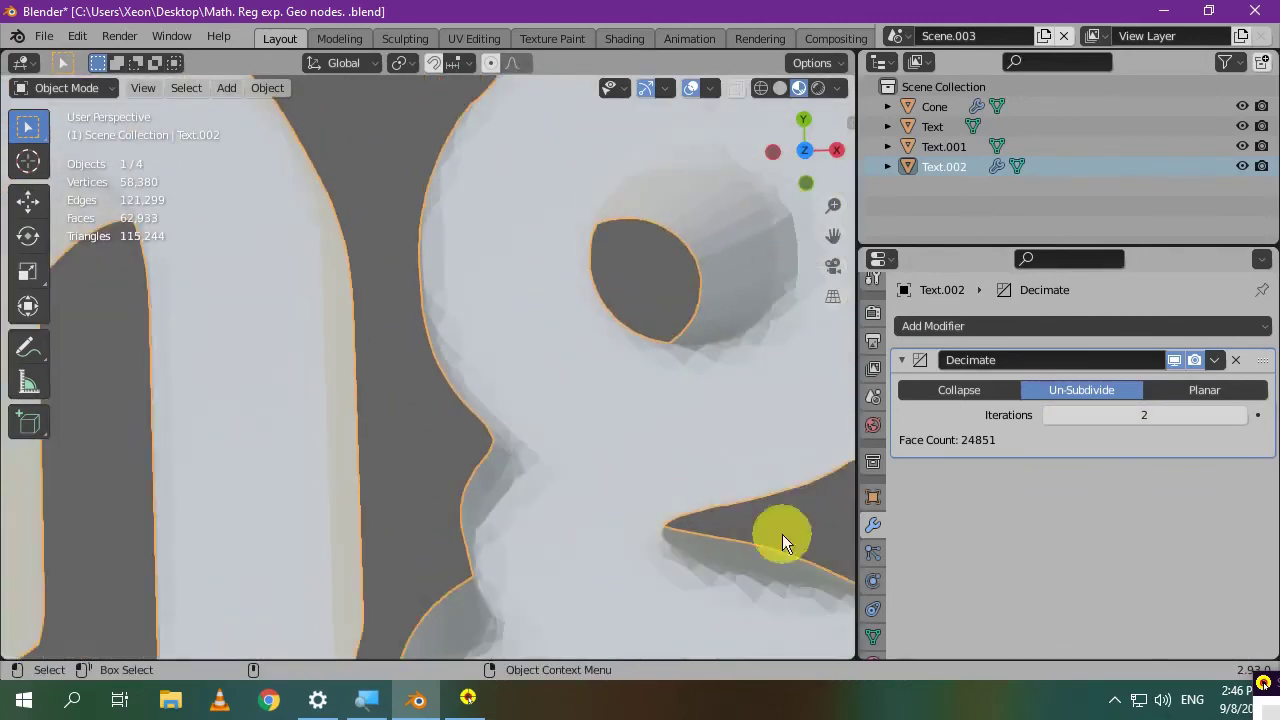
left_click(1247, 418)
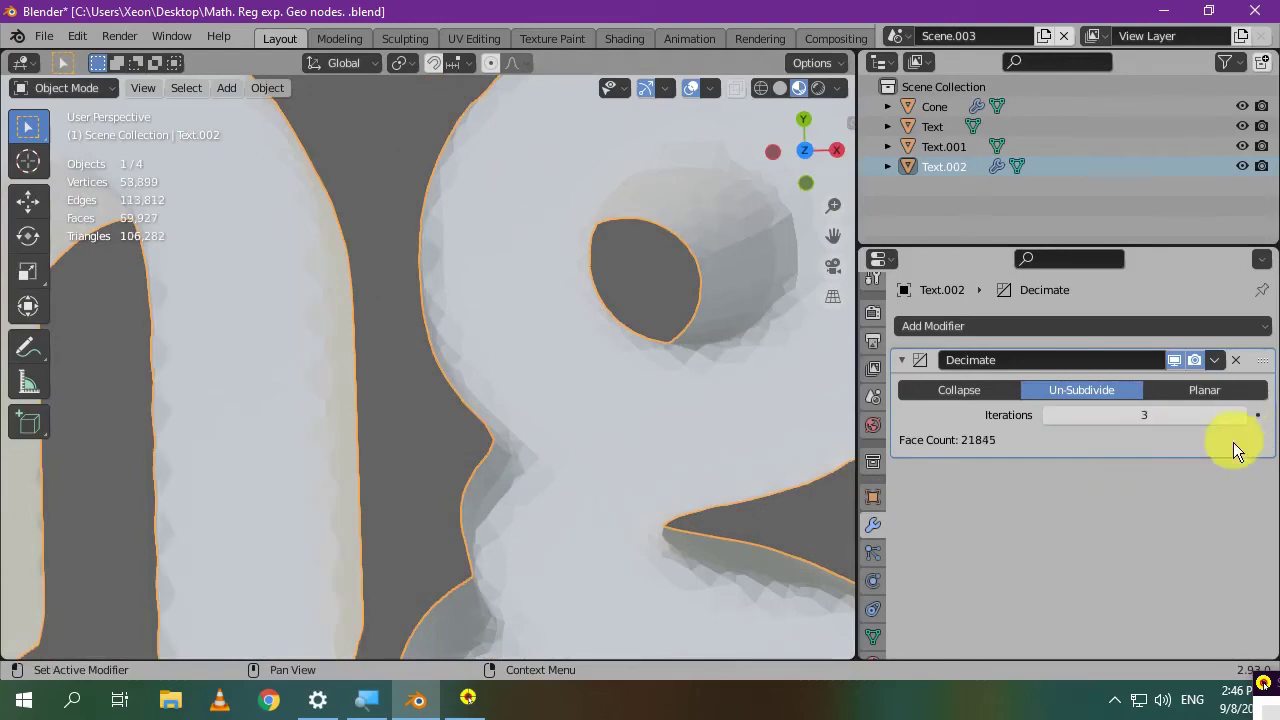
- Increase the Un-Subdivide Iterations to 5 and then 6, checking the letters
scroll(714, 544, "up", 2)
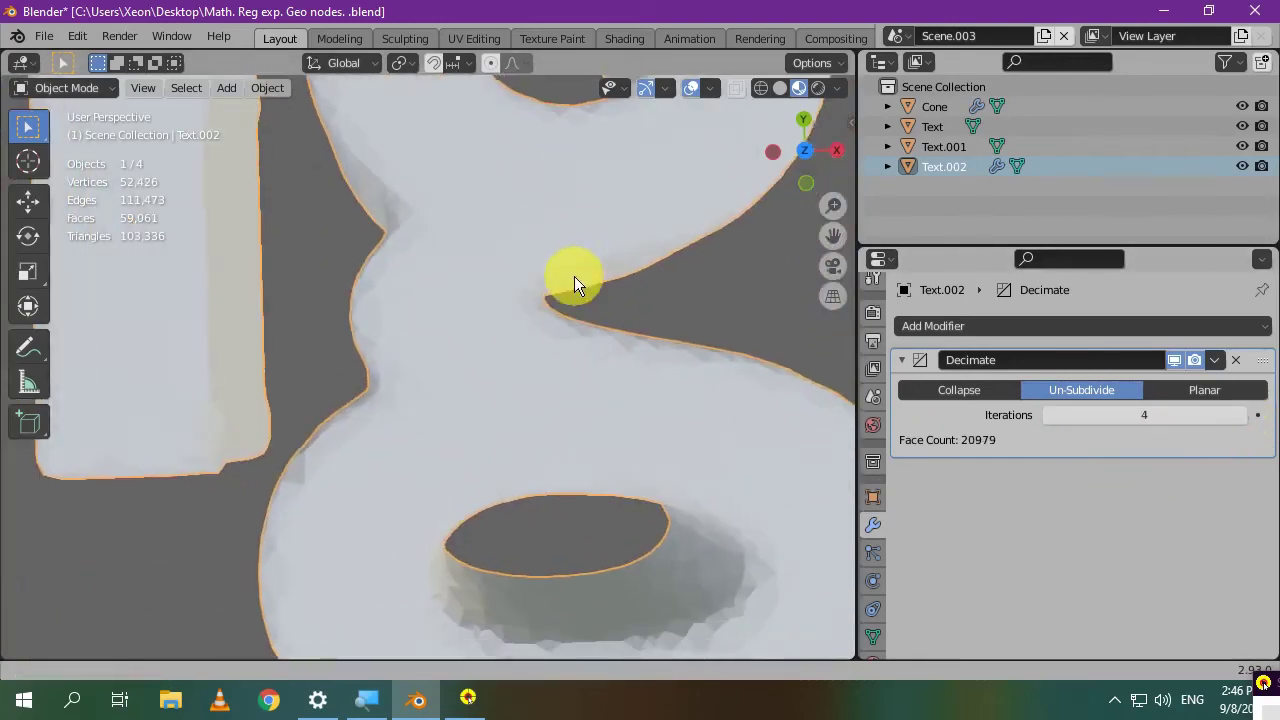
scroll(574, 276, "down", 3)
scroll(321, 414, "down", 2)
scroll(606, 576, "down", 1)
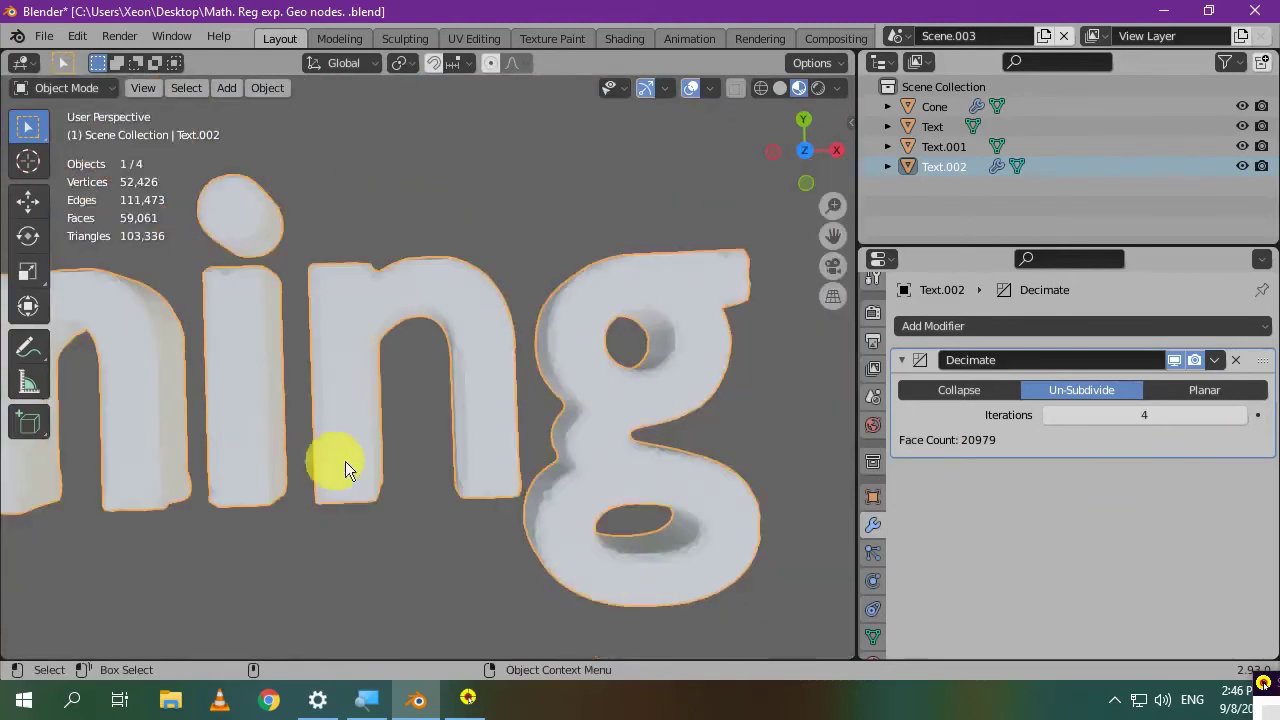
scroll(345, 461, "down", 1)
left_click(1244, 422)
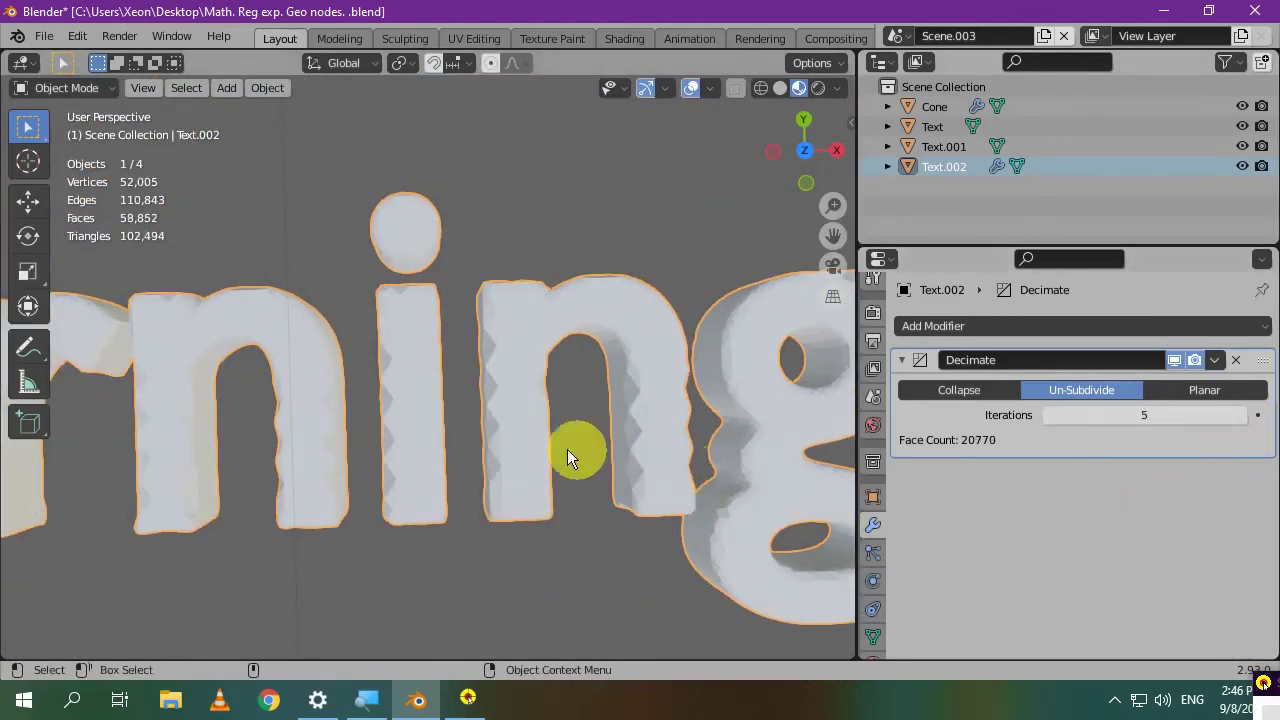
scroll(559, 452, "down", 1)
scroll(694, 458, "down", 1)
scroll(694, 458, "up", 2)
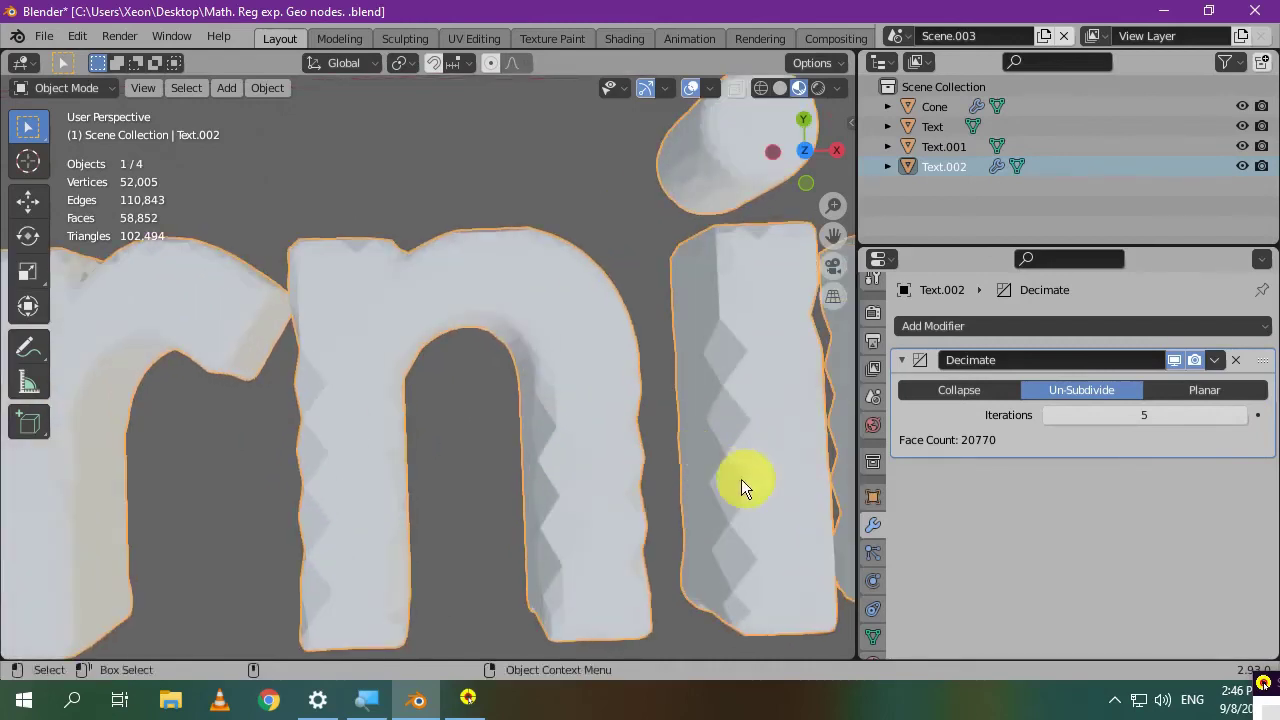
middle_click_drag(741, 479, 504, 484, "shift")
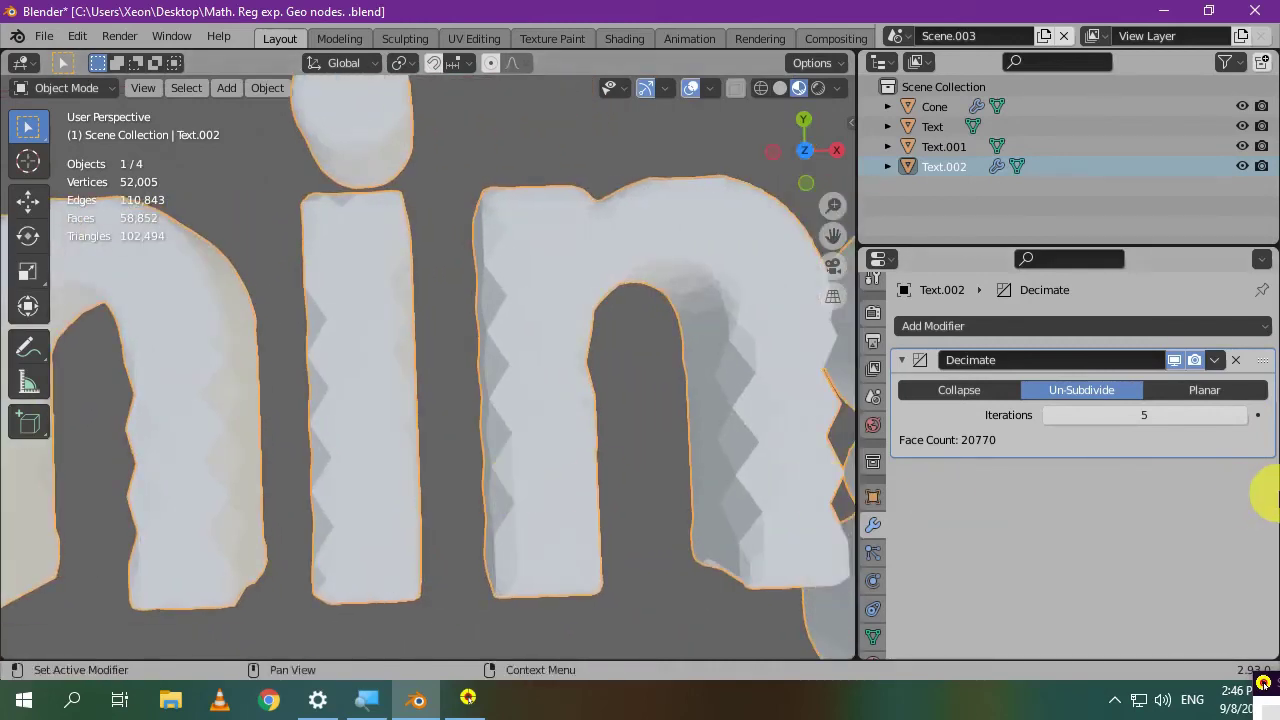
left_click(1249, 417)
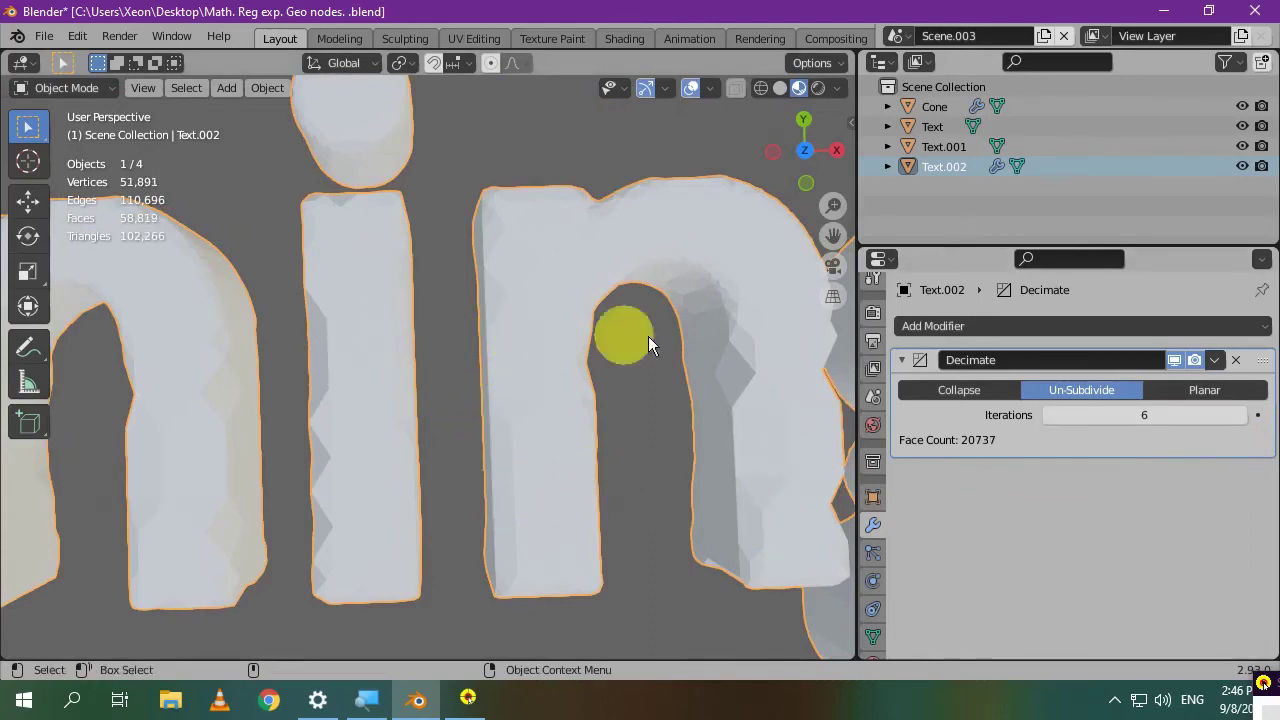
- Set the Un-Subdivide Iterations back to 4, giving 20,979 faces
scroll(289, 419, "down", 5)
middle_click_drag(289, 419, 642, 454, "shift")
mouse_move(443, 486)
middle_mouse_down()
mouse_move(540, 394)
mouse_move(540, 366)
mouse_move(495, 472)
mouse_move(461, 503)
middle_mouse_up()
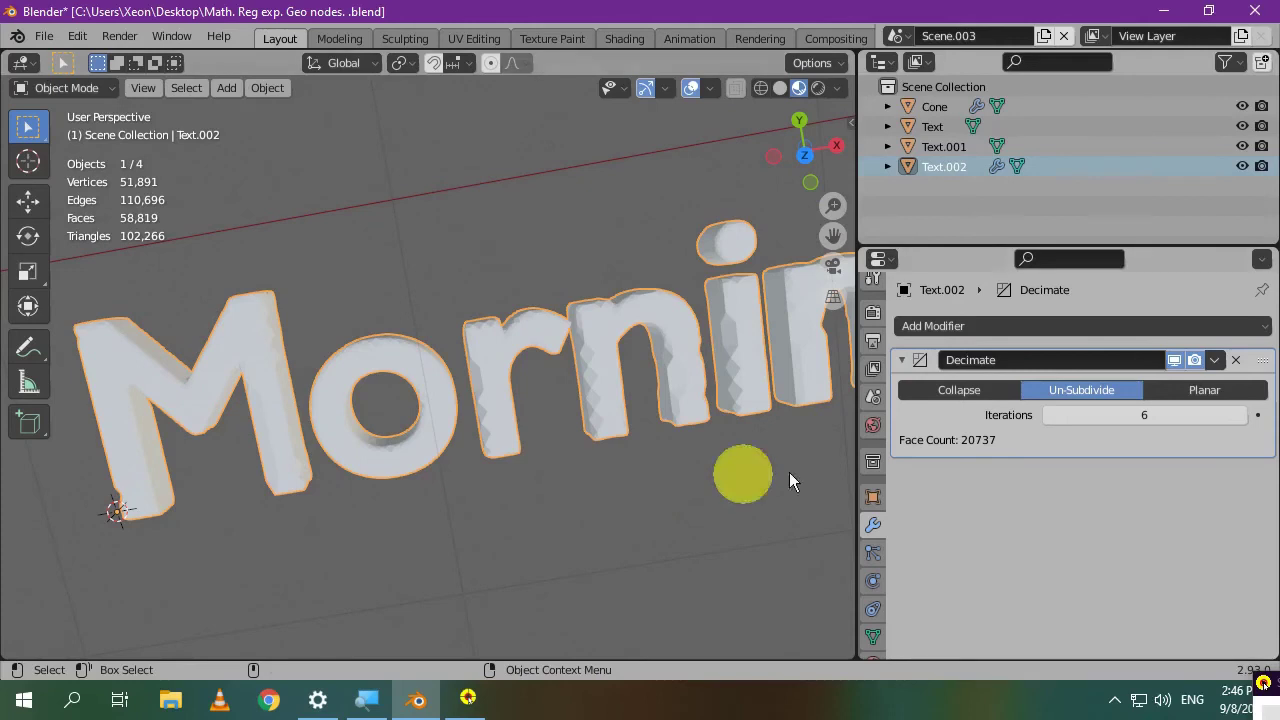
left_click(1105, 418)
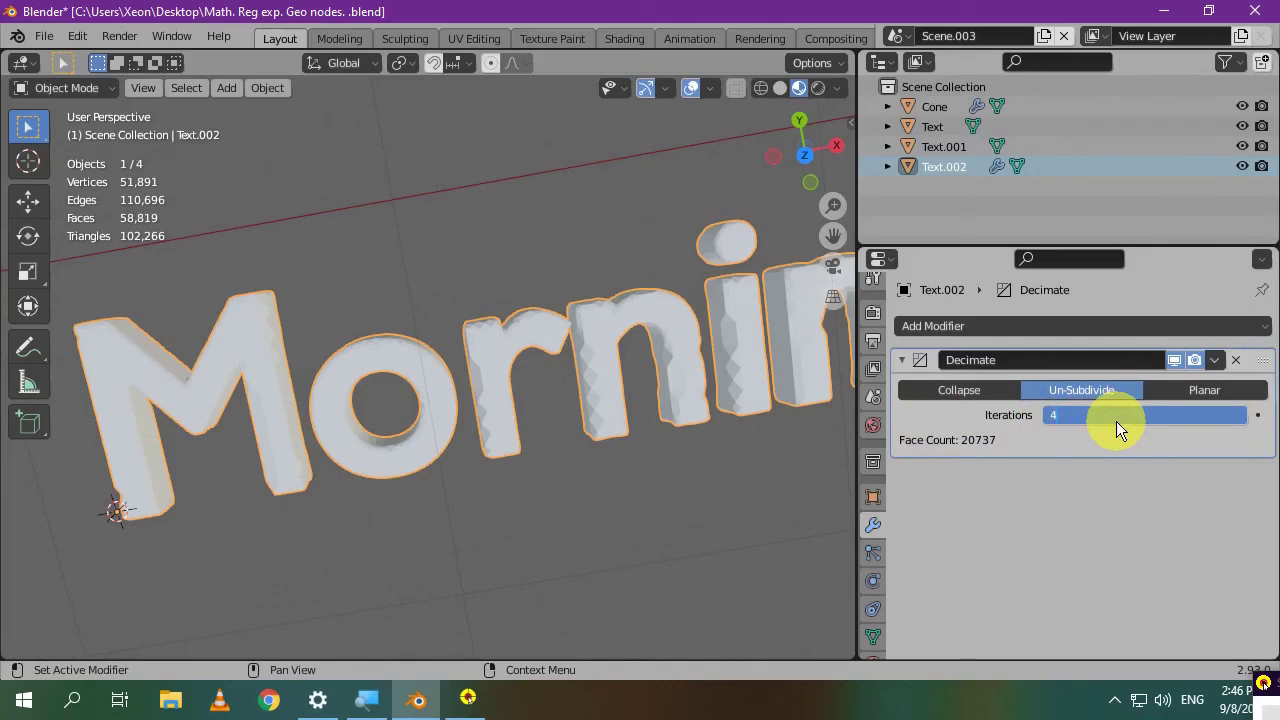
type("4")
key("Return")
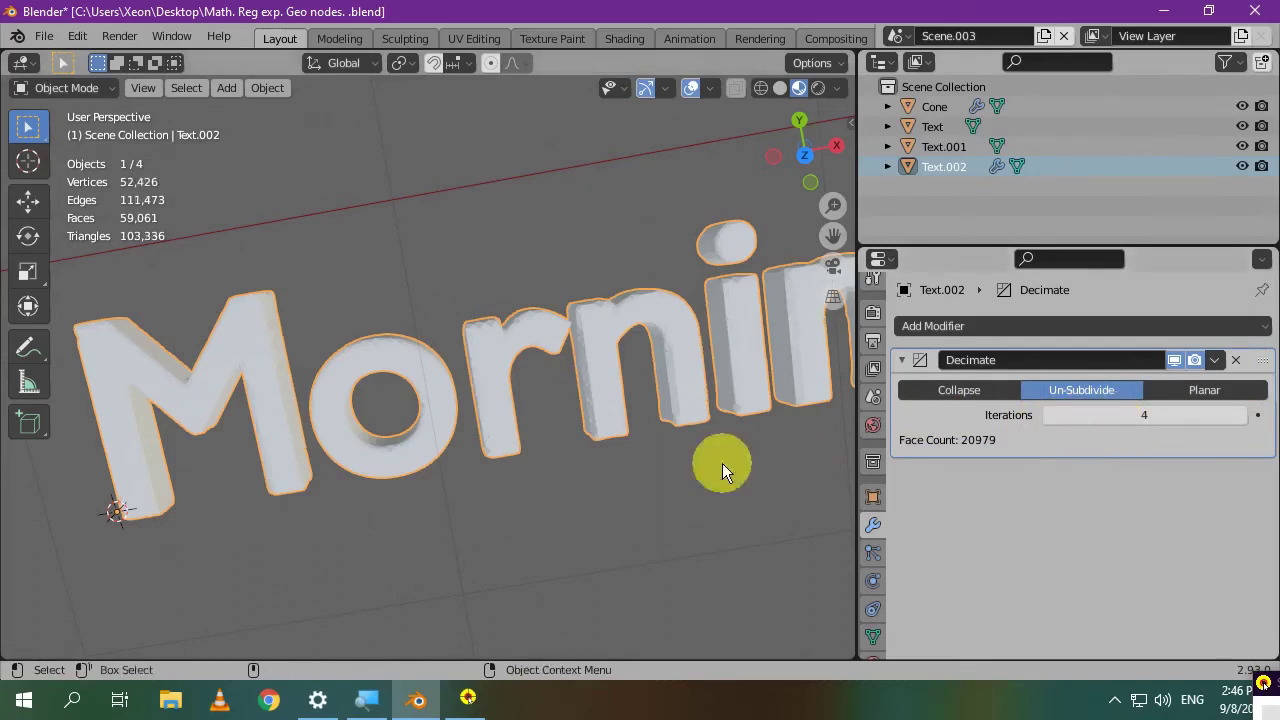
- Apply the Decimate modifier and enter Edit Mode on the Morning mesh
left_click(1213, 362)
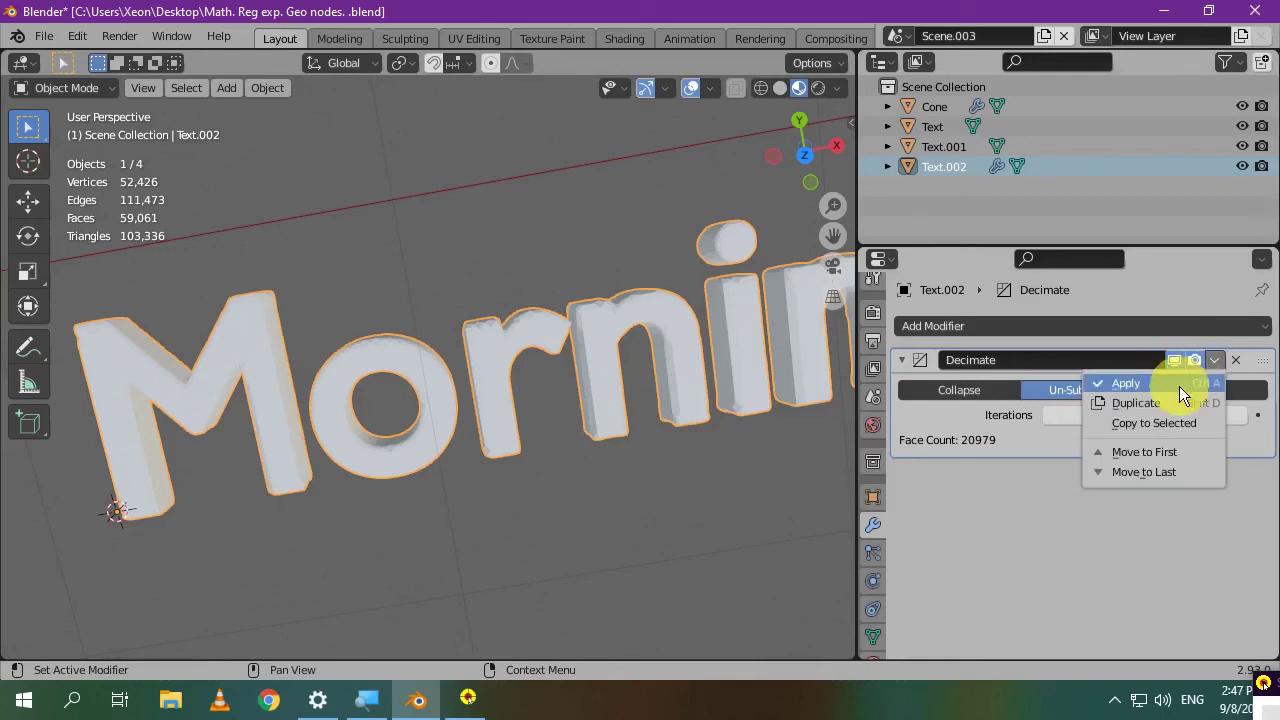
left_click(1149, 386)
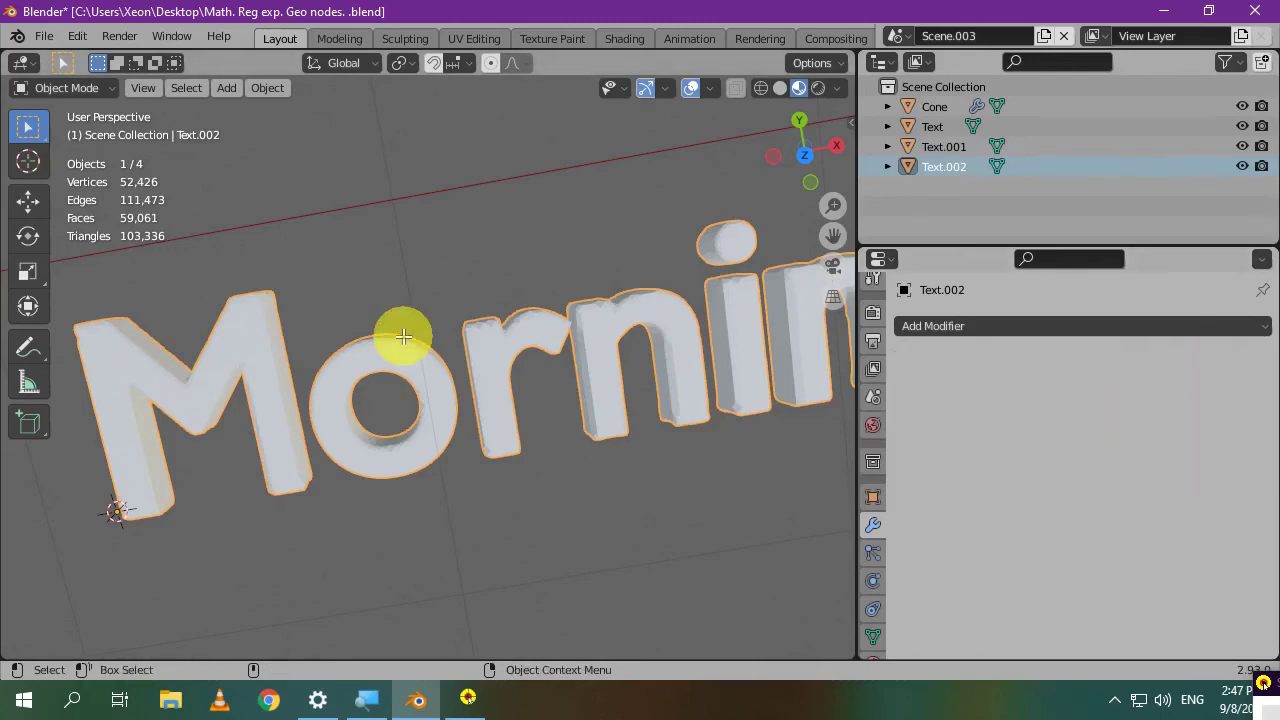
key("Tab")
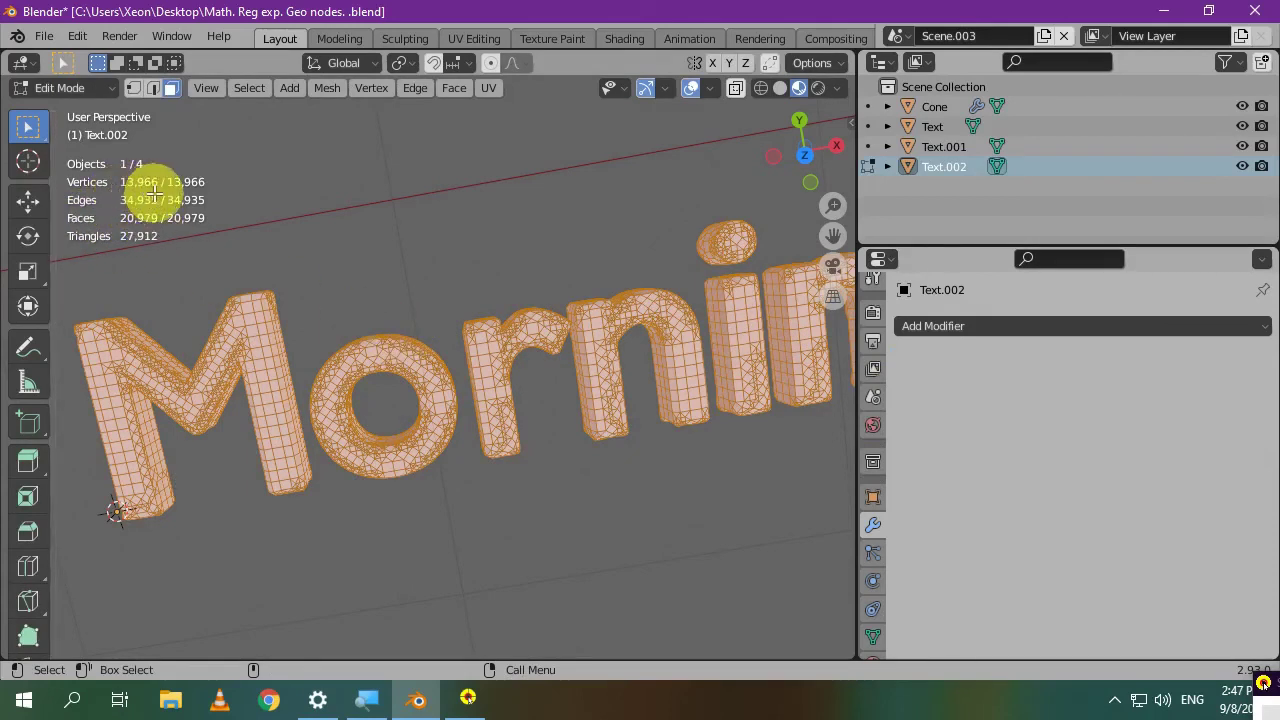
- Select faces on the o ring to inspect the decimated topology
scroll(423, 427, "up", 10)
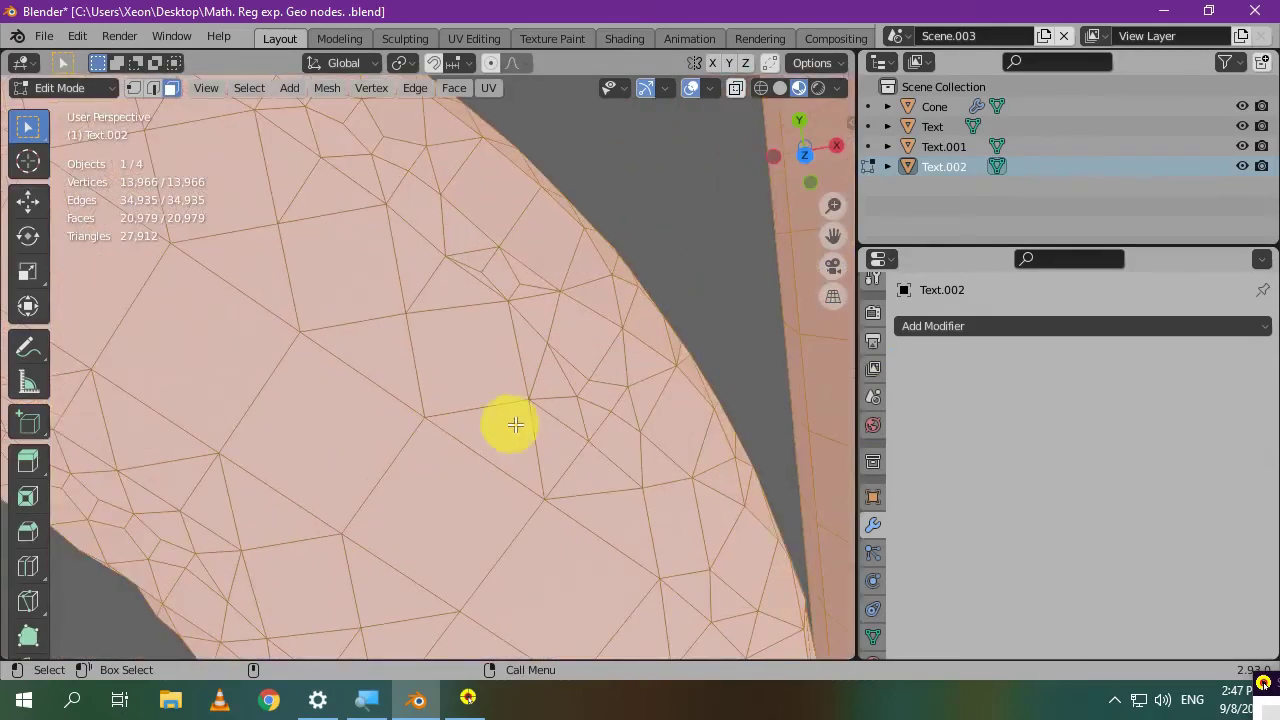
left_click(550, 383)
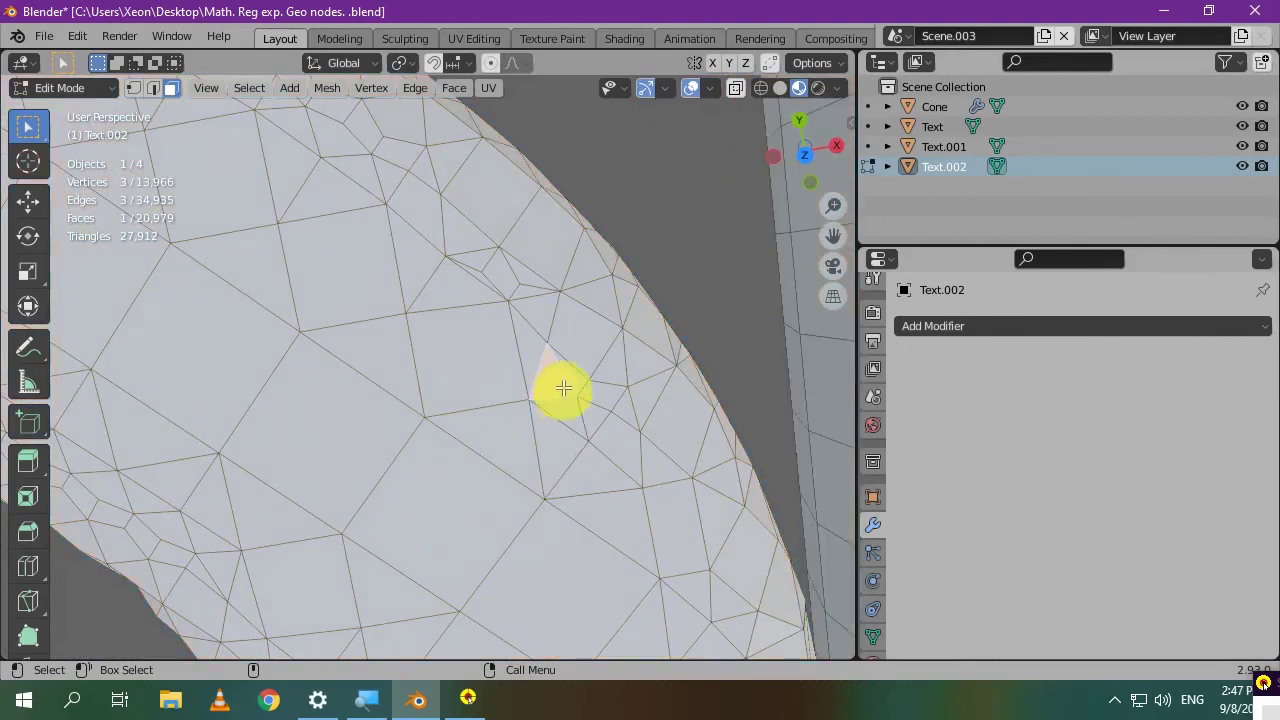
scroll(523, 474, "down", 4)
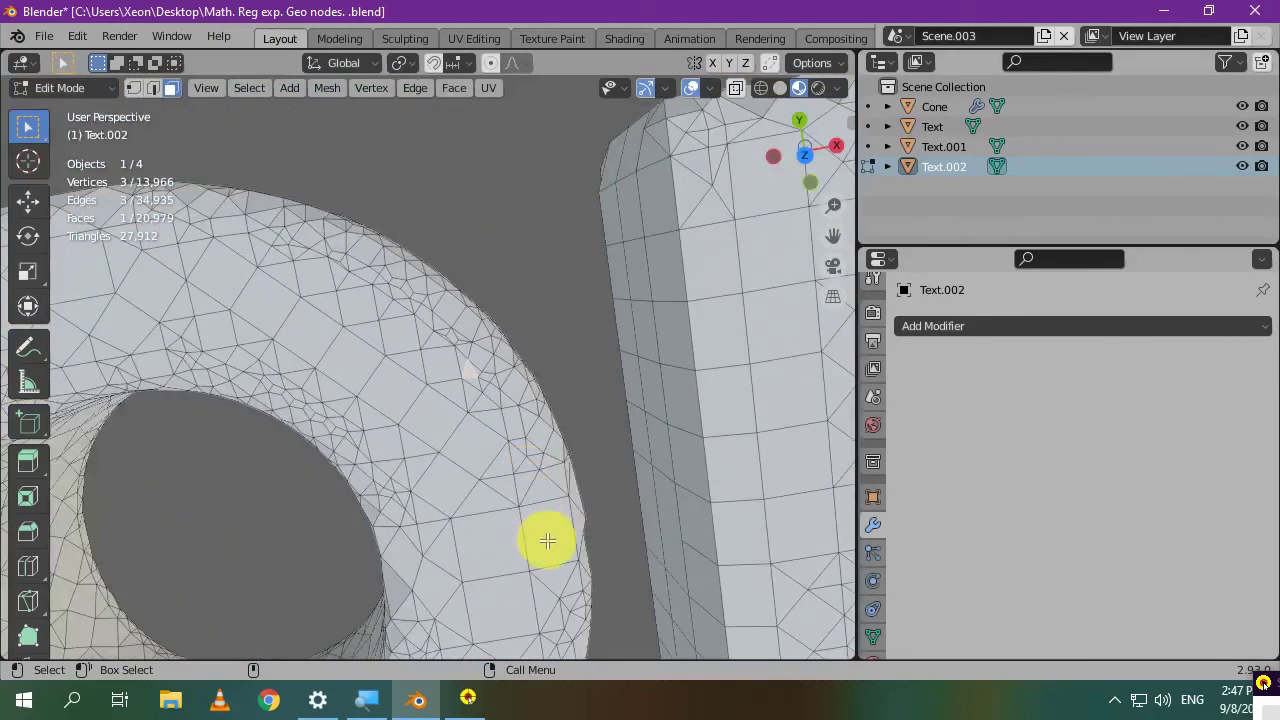
scroll(385, 532, "up", 5)
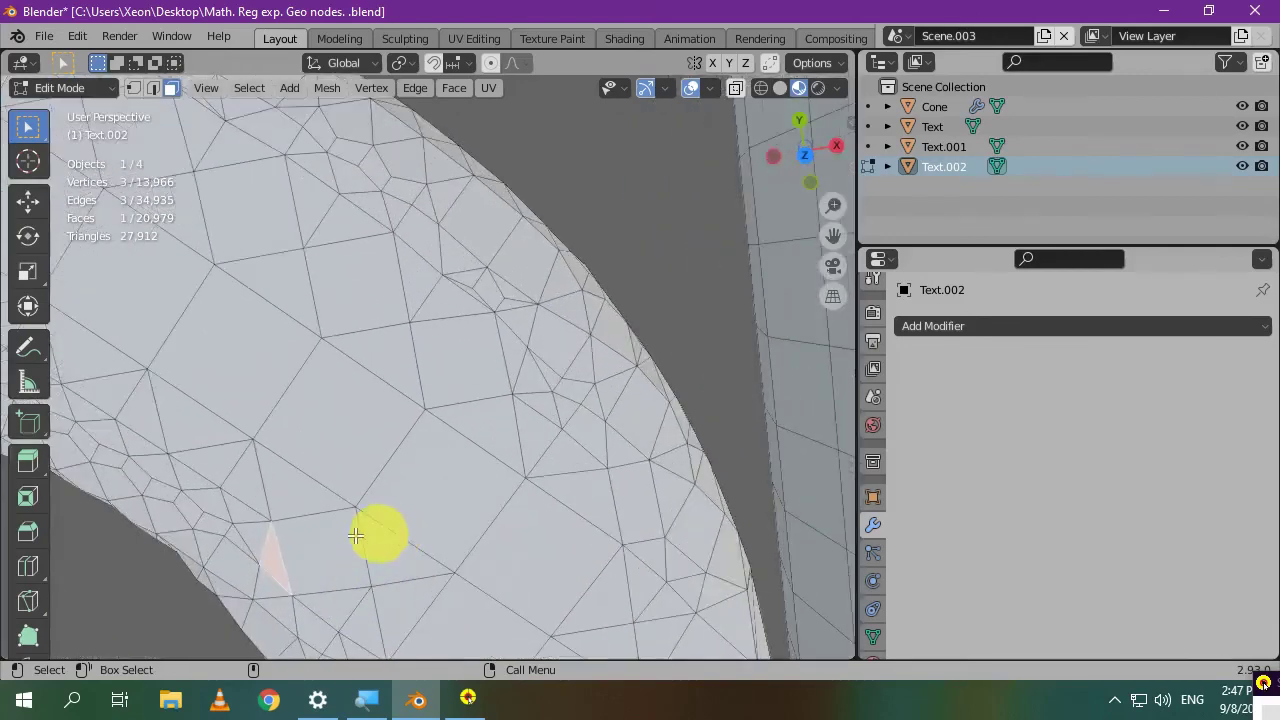
scroll(560, 457, "down", 3)
left_click(377, 368)
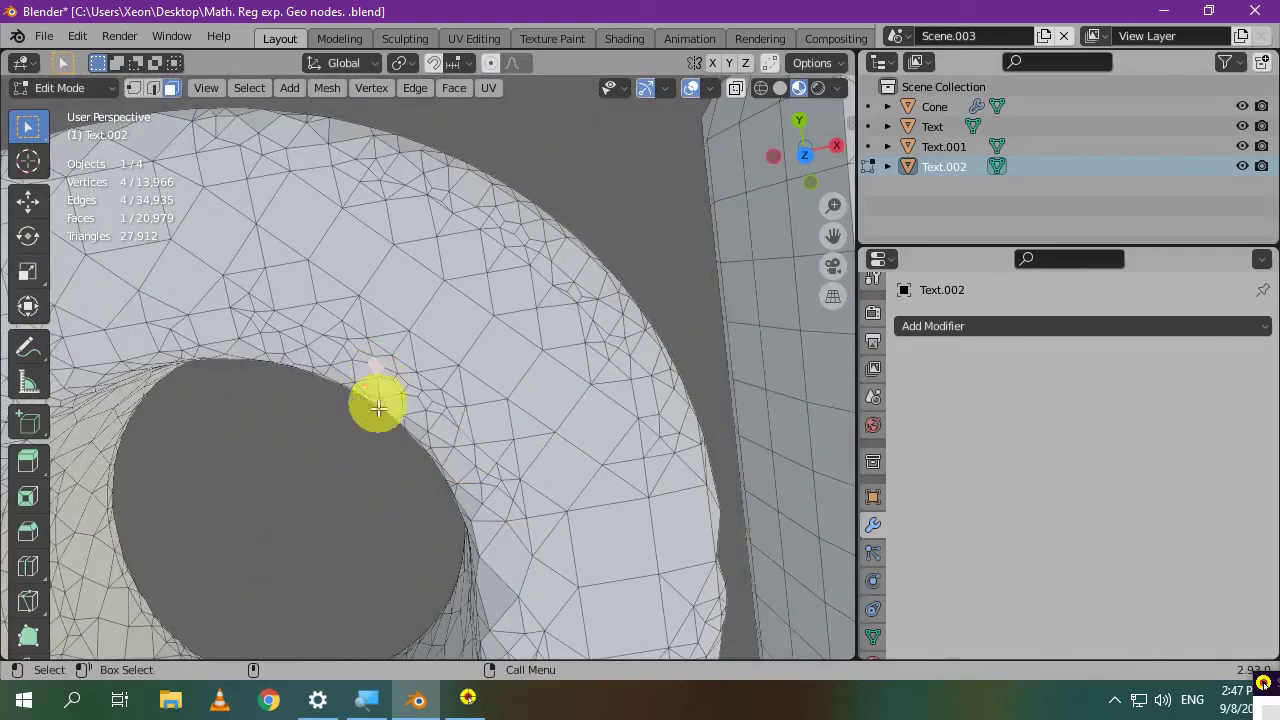
scroll(389, 474, "down", 5)
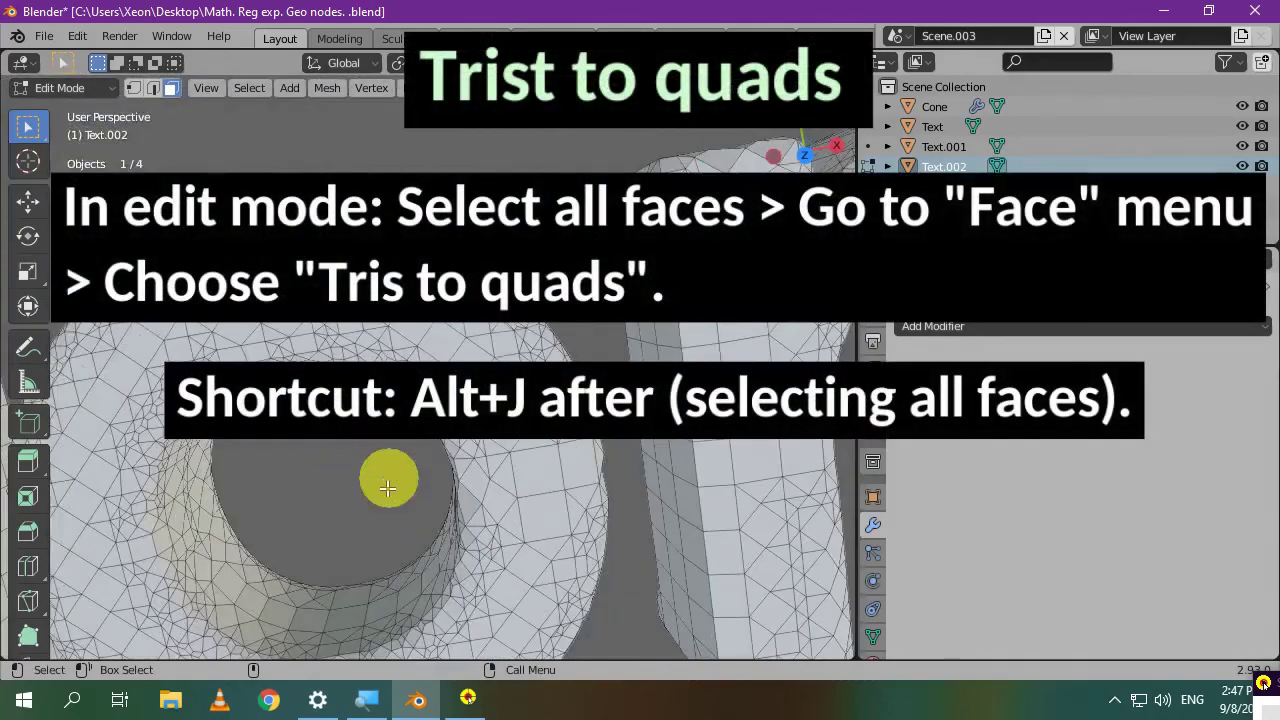
scroll(365, 530, "up", 4)
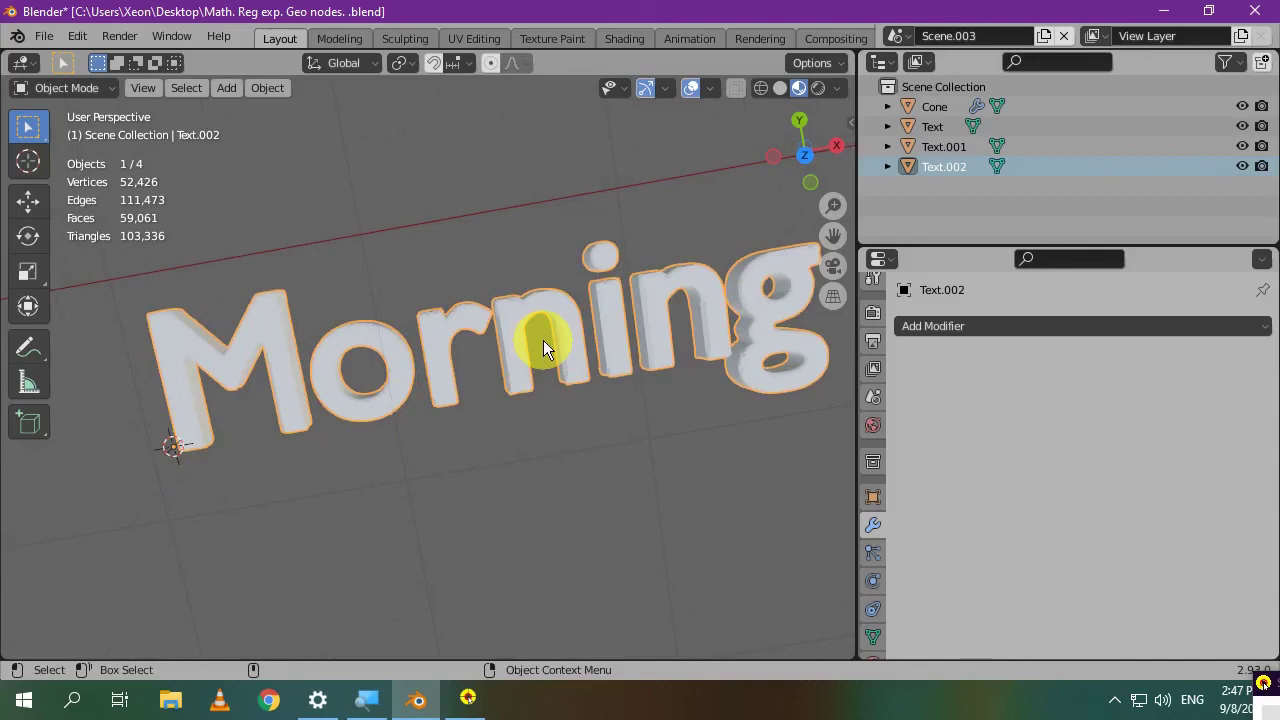
- Set the Morning mesh's origin to its geometry via Object > Set Origin
left_click(265, 87)
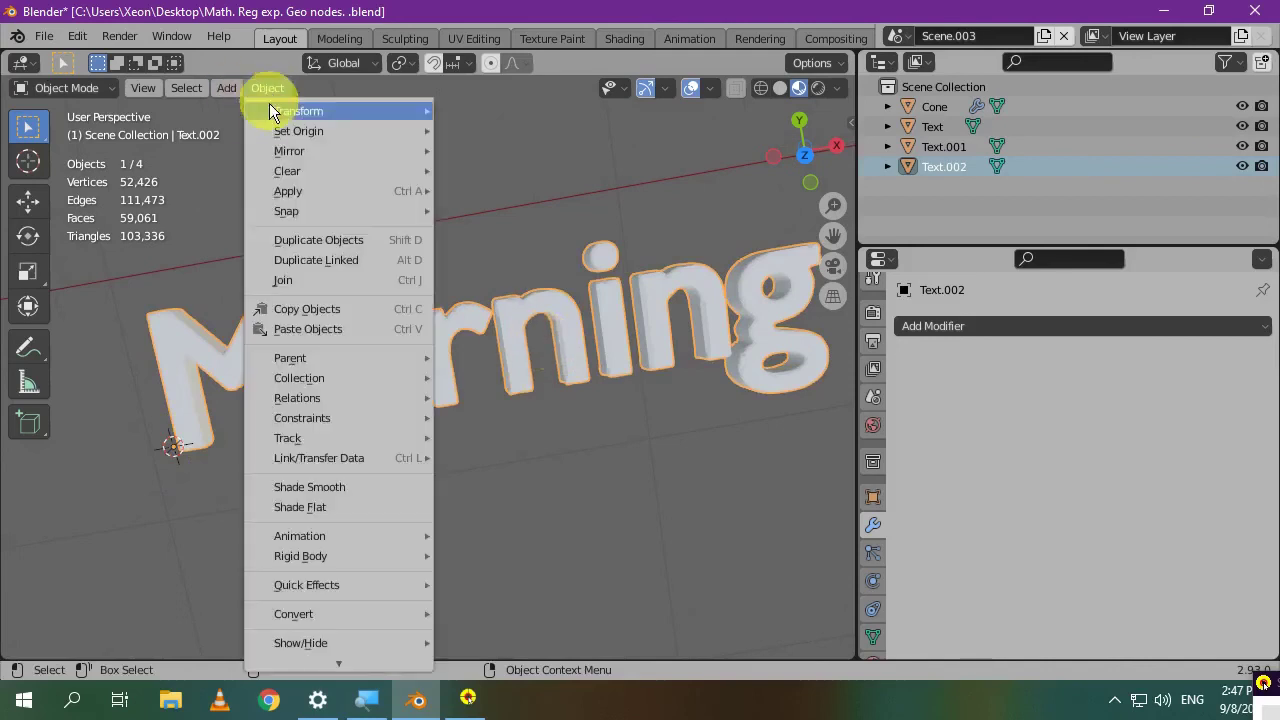
mouse_move(356, 135)
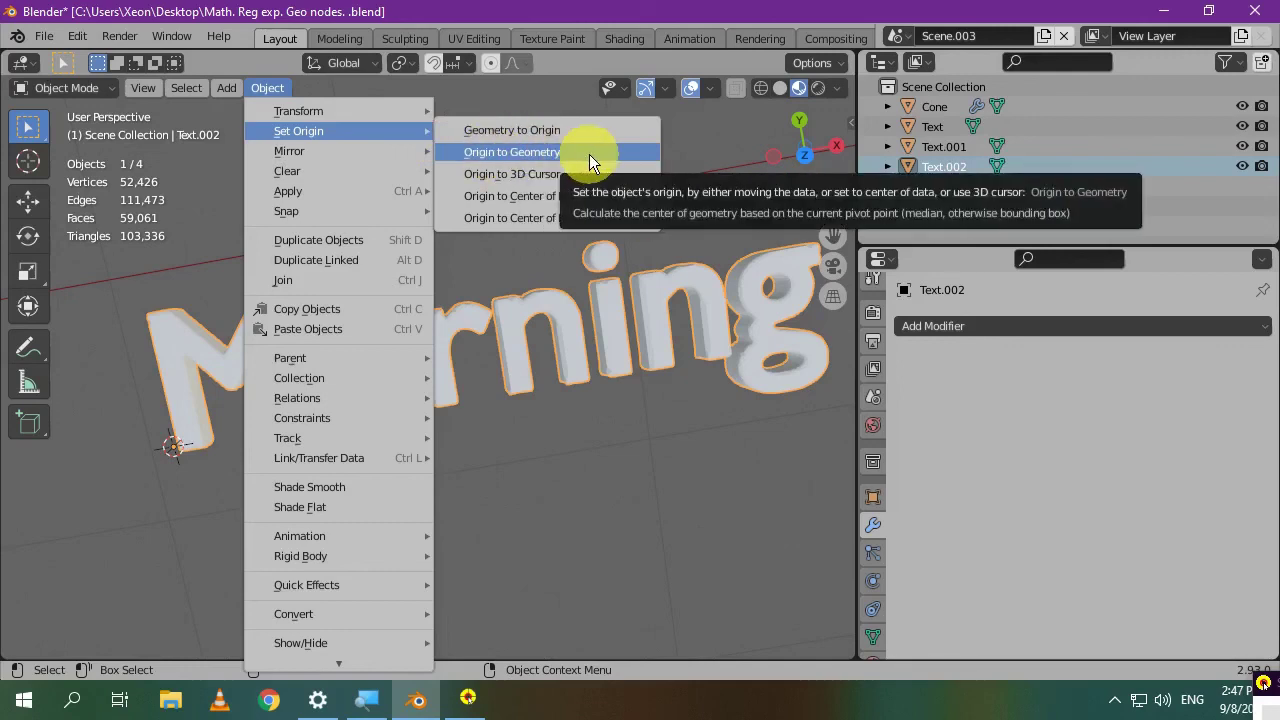
left_click(180, 486)
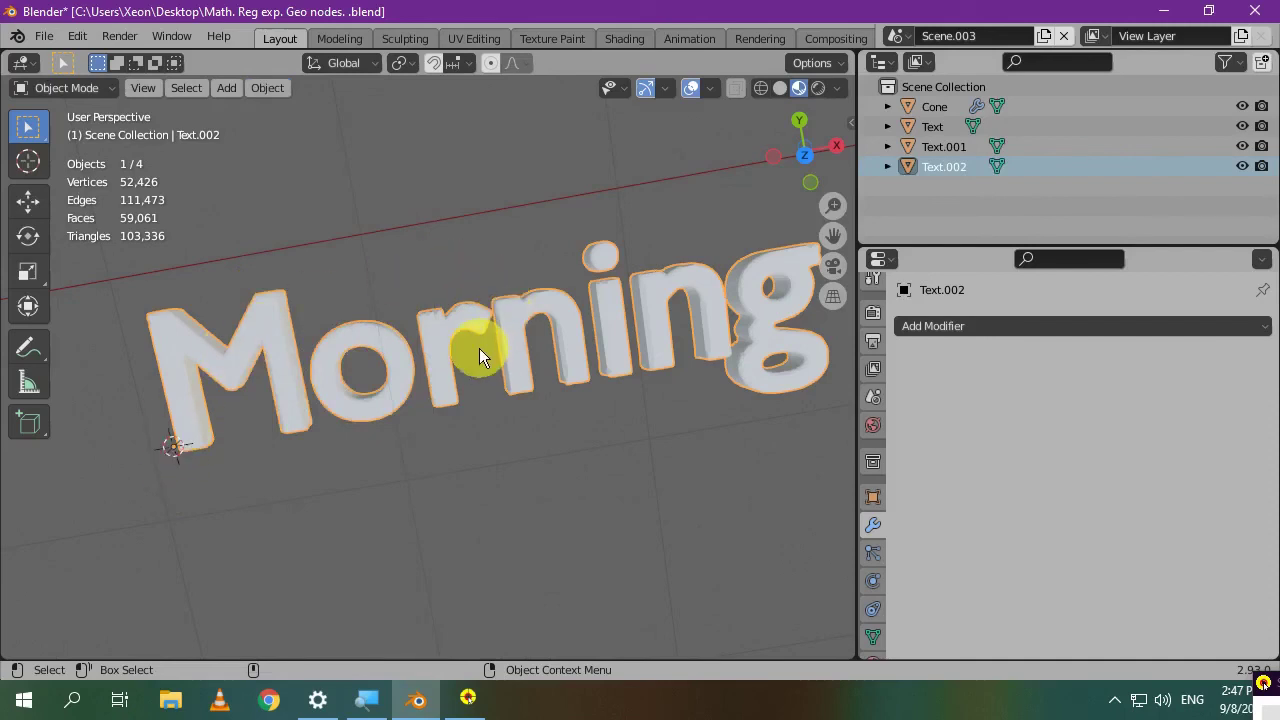
left_click(277, 93)
left_click(277, 93)
left_click(277, 93)
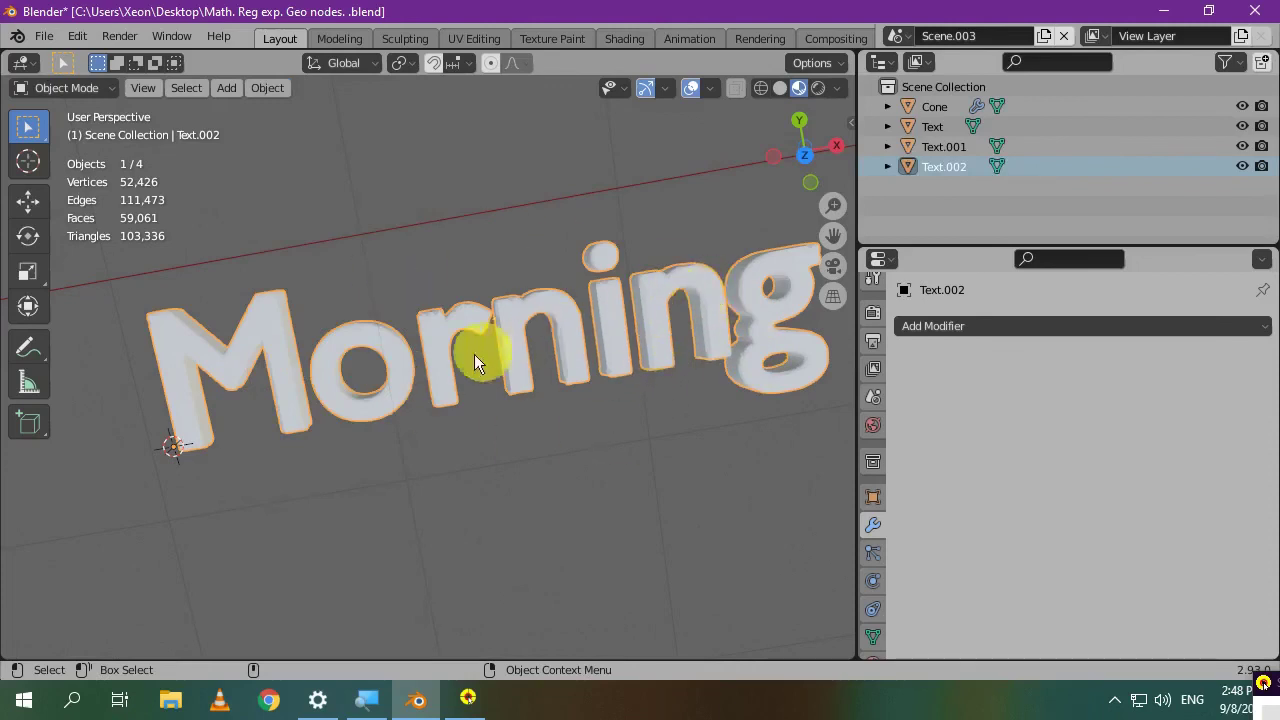
left_click(276, 95)
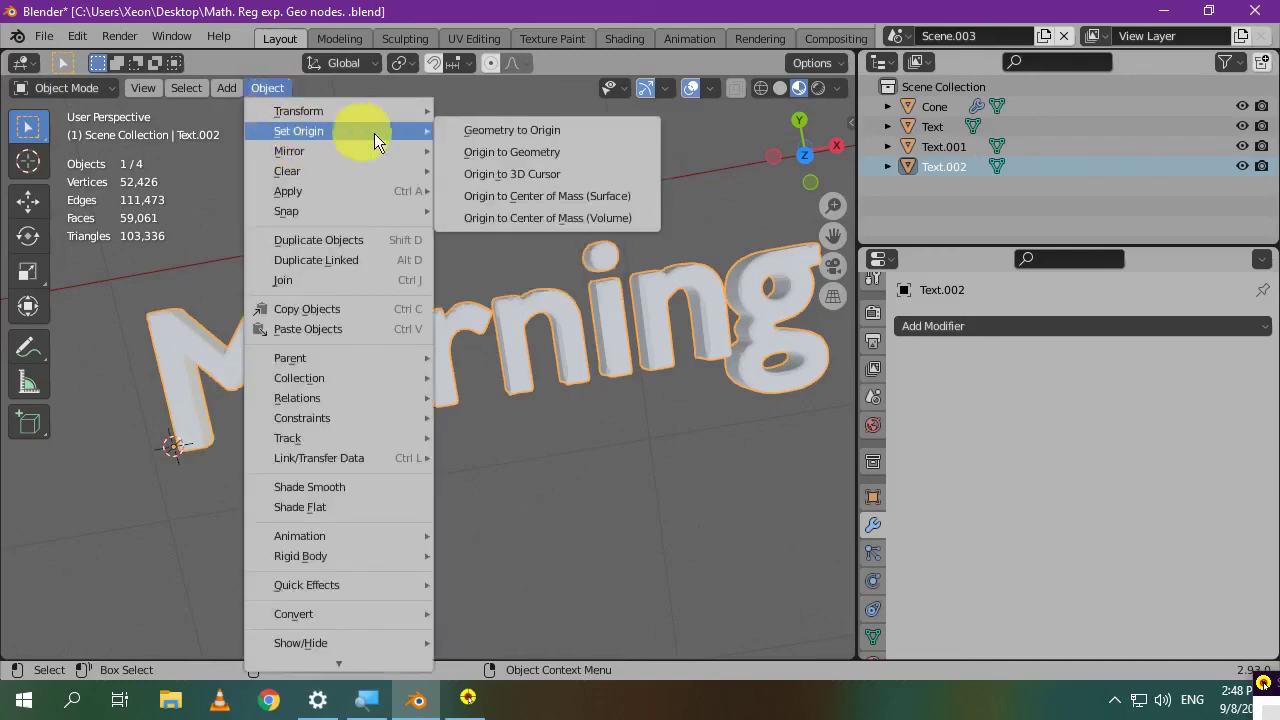
left_click(548, 148)
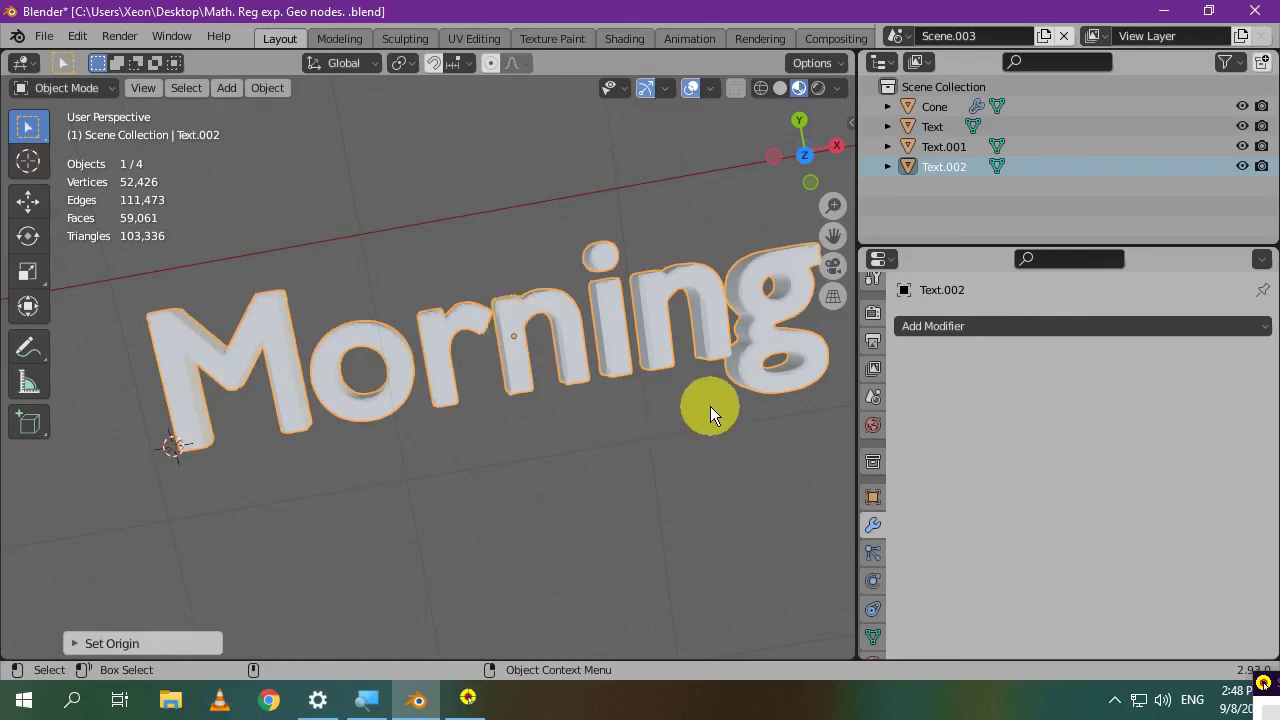
- Trial-rotate the mesh around its new origin, then toggle in and out of Edit Mode
key("r")
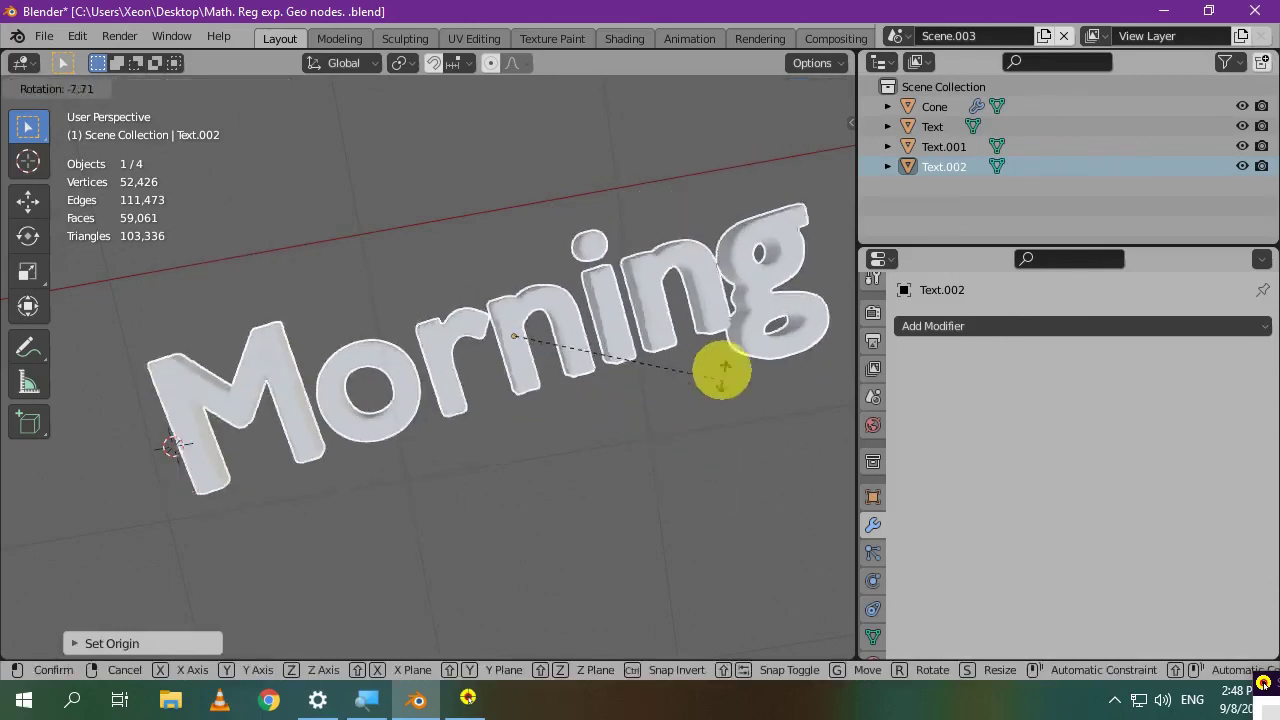
left_click(720, 389)
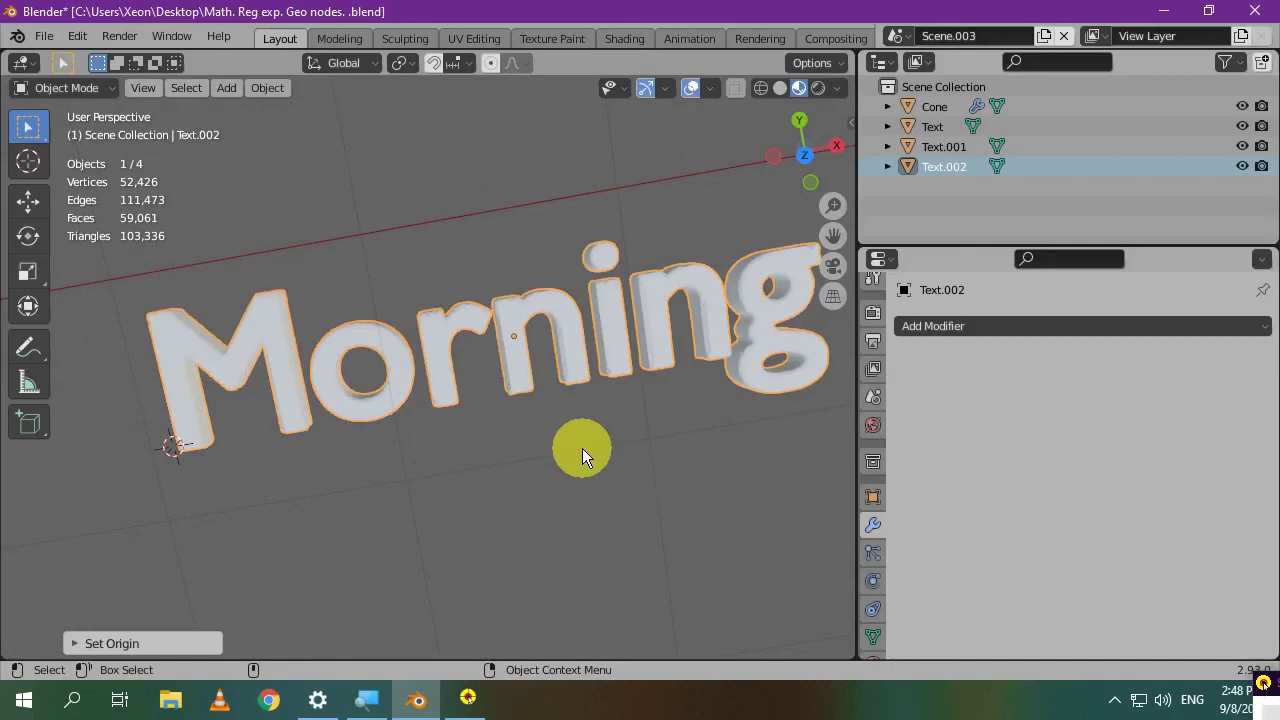
scroll(582, 448, "down", 2)
scroll(582, 448, "up", 5)
key("Tab")
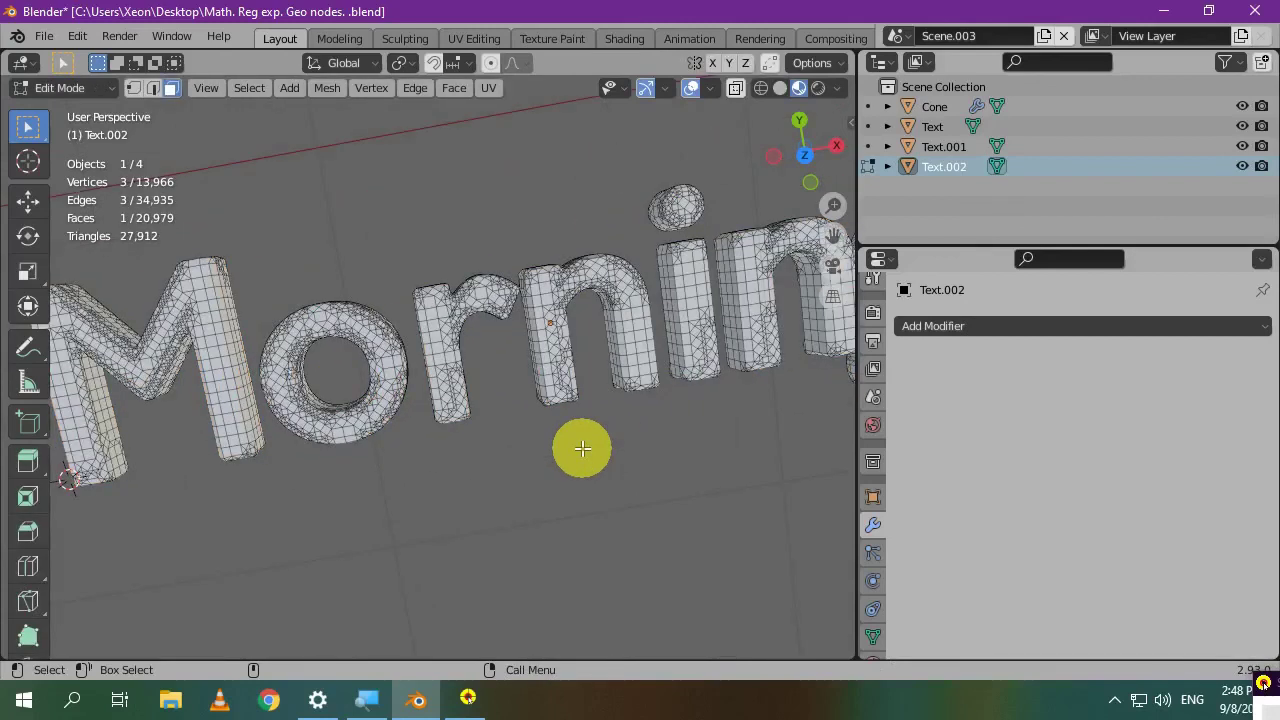
key("Tab")
scroll(582, 448, "down", 6)
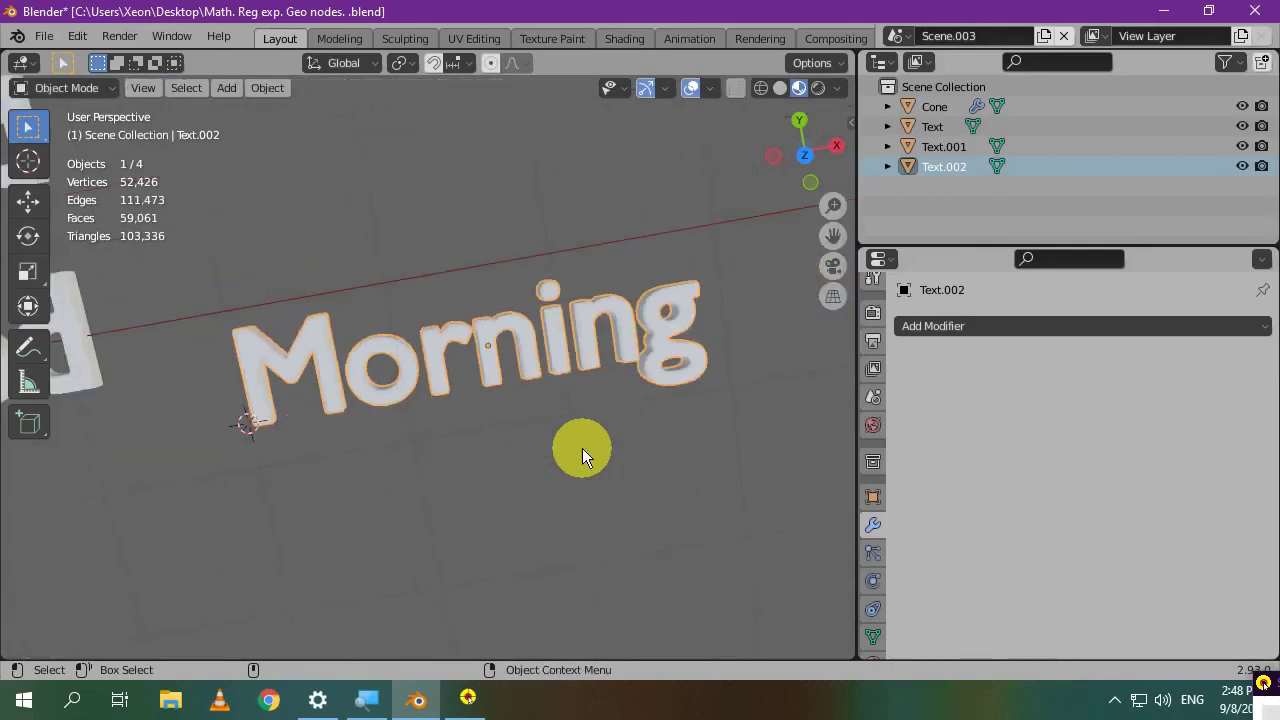